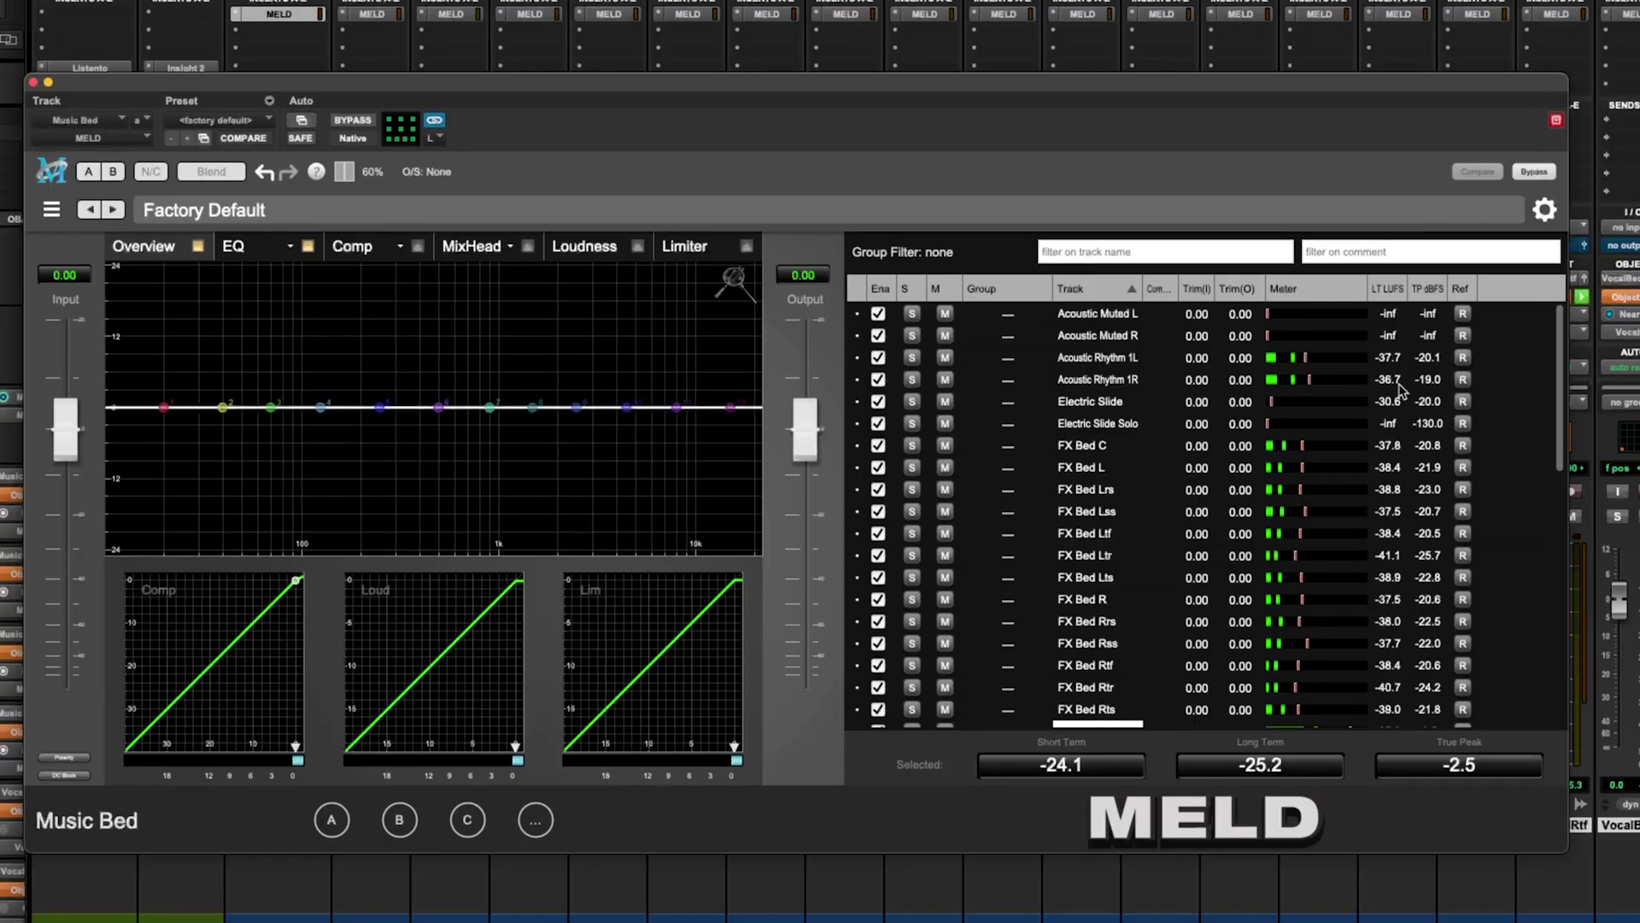
Step: Scroll MELD's track list down and back up to review the stems
{"action": "scroll", "coordinate": [1562, 388], "scroll_direction": "down", "scroll_amount": 10}
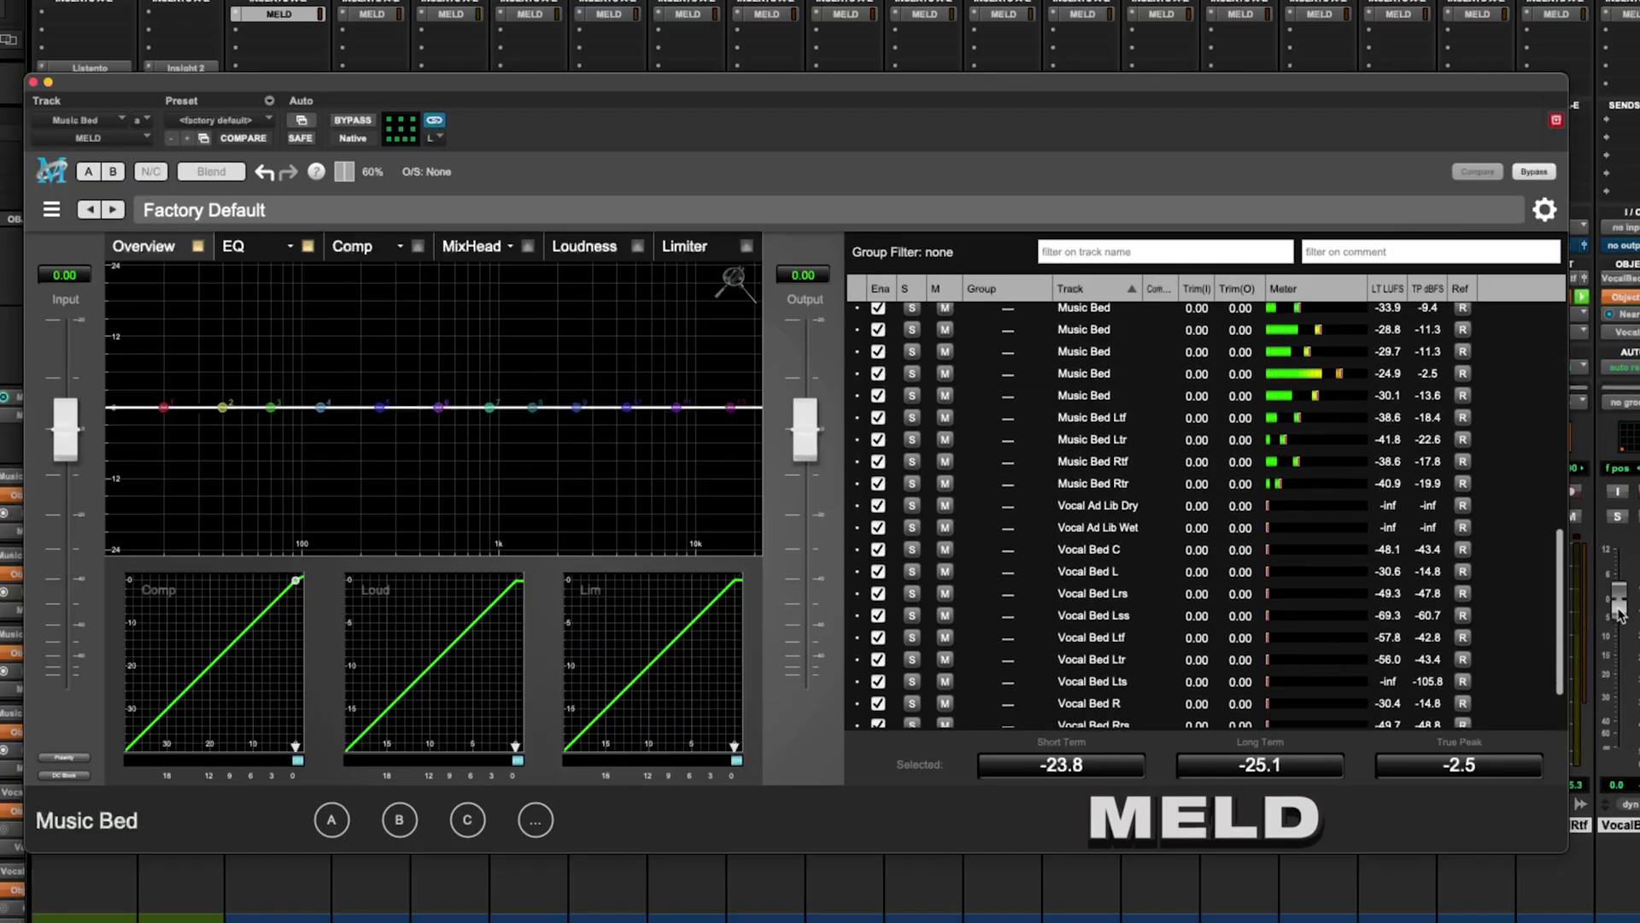
{"action": "scroll", "coordinate": [1538, 444], "scroll_direction": "up", "scroll_amount": 10}
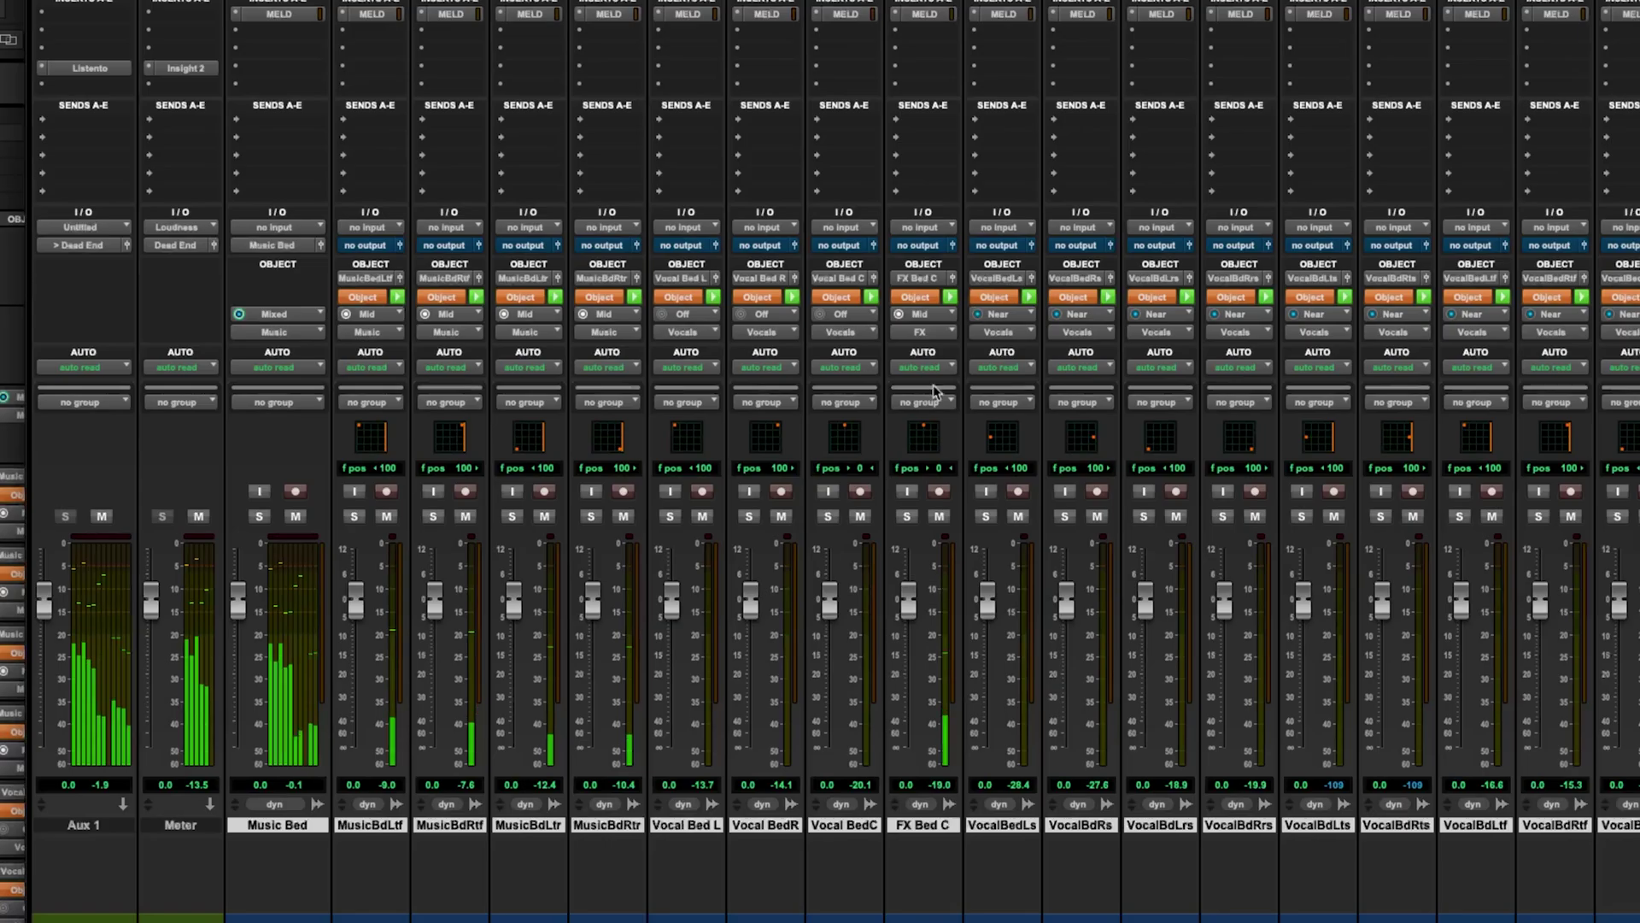
Step: Assign Music Bed through Music Bed Rtr to group A, briefly toggling the spectrum analyzer
{"action": "left_click", "coordinate": [282, 15]}
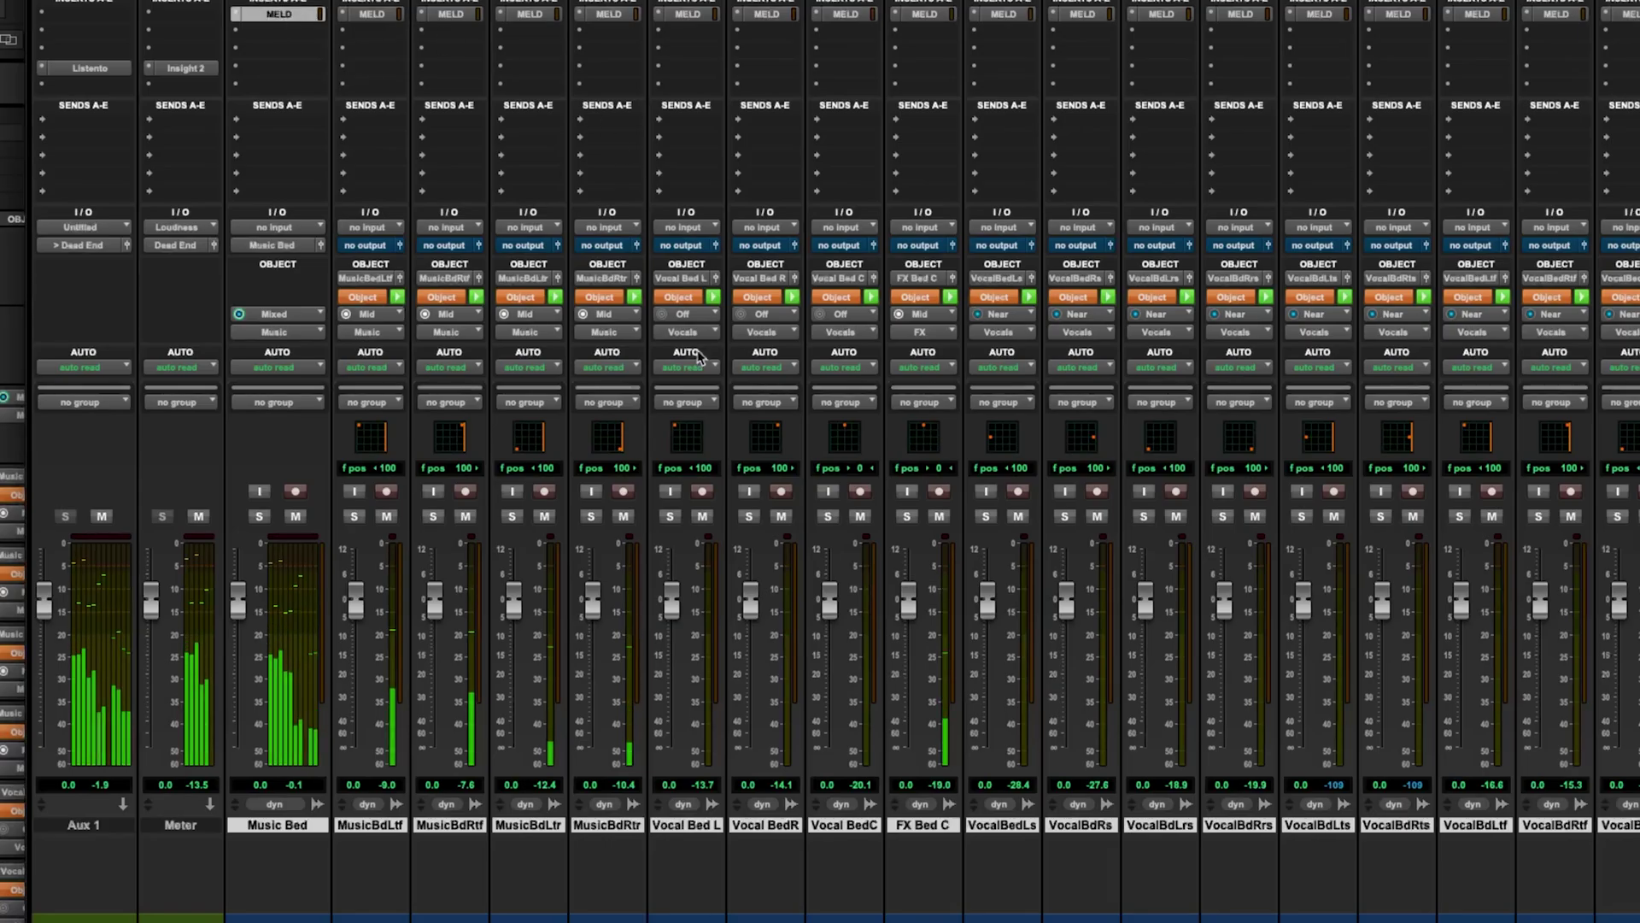
{"action": "scroll", "coordinate": [1045, 472], "scroll_direction": "down", "scroll_amount": 5}
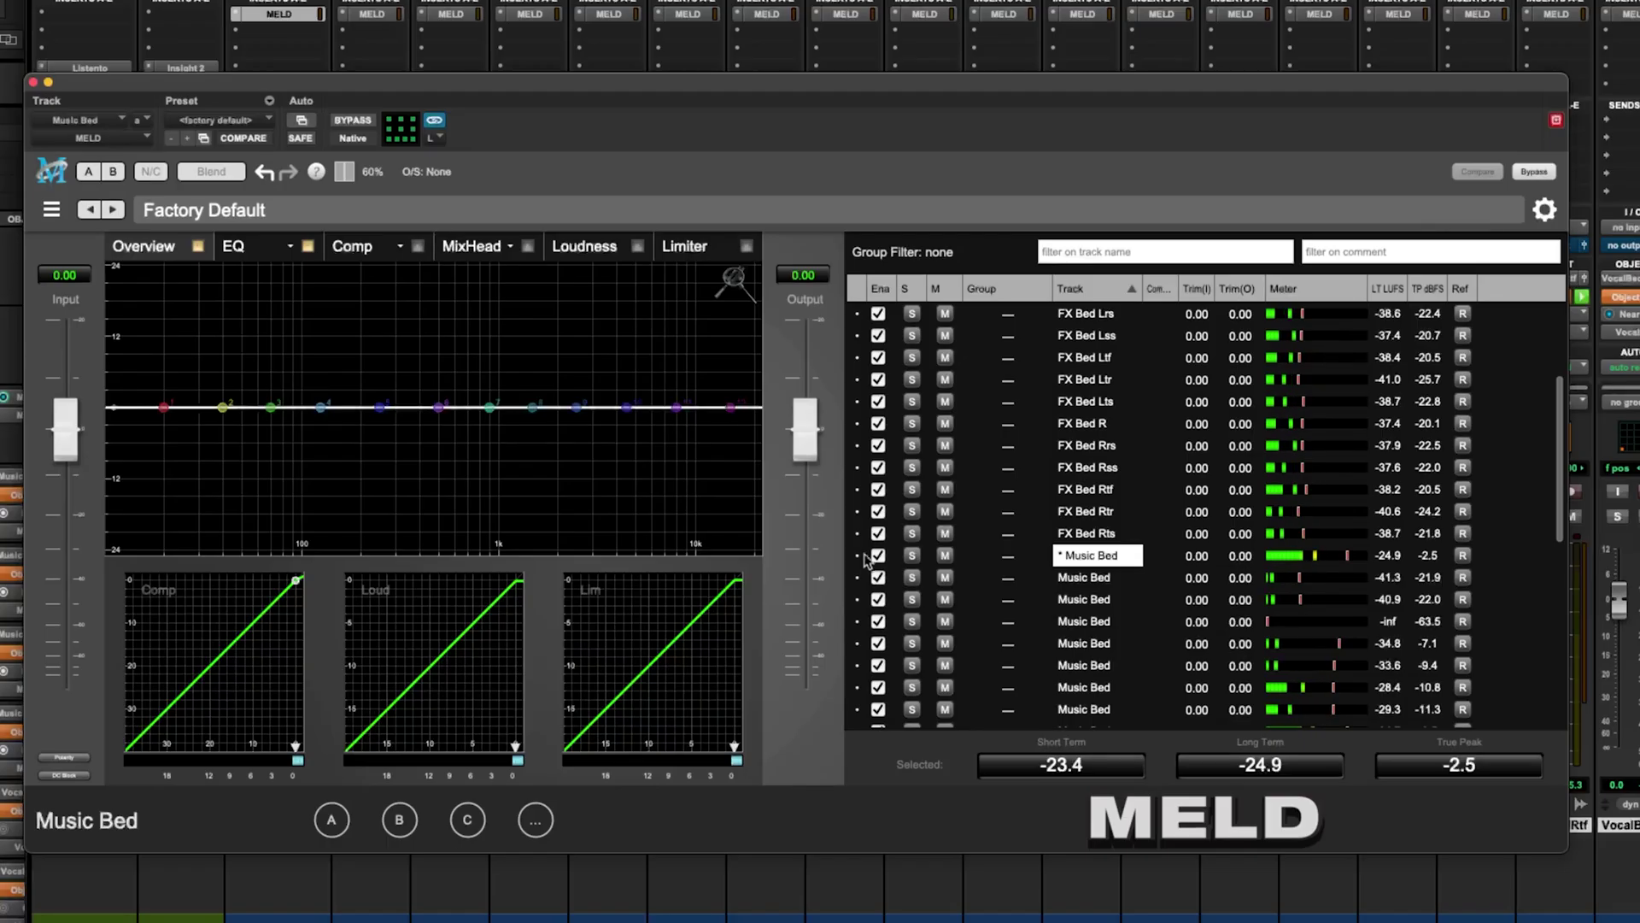
{"action": "scroll", "coordinate": [875, 568], "scroll_direction": "down", "scroll_amount": 3}
{"action": "scroll", "coordinate": [875, 570], "scroll_direction": "down", "scroll_amount": 2}
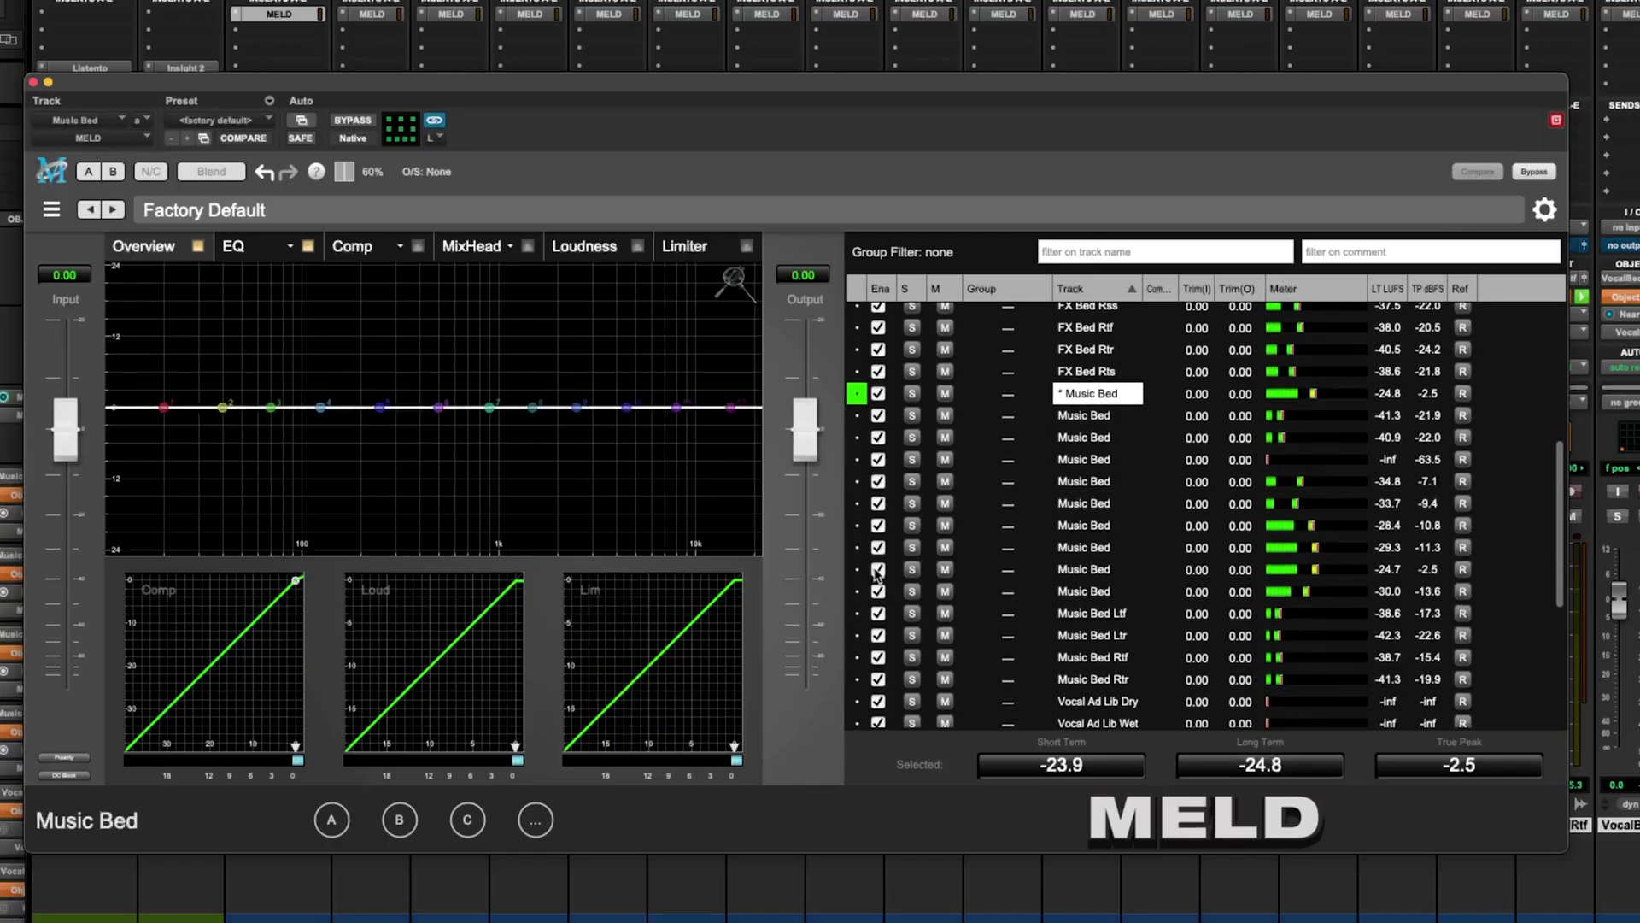
{"action": "left_click", "coordinate": [857, 667], "text": "shift"}
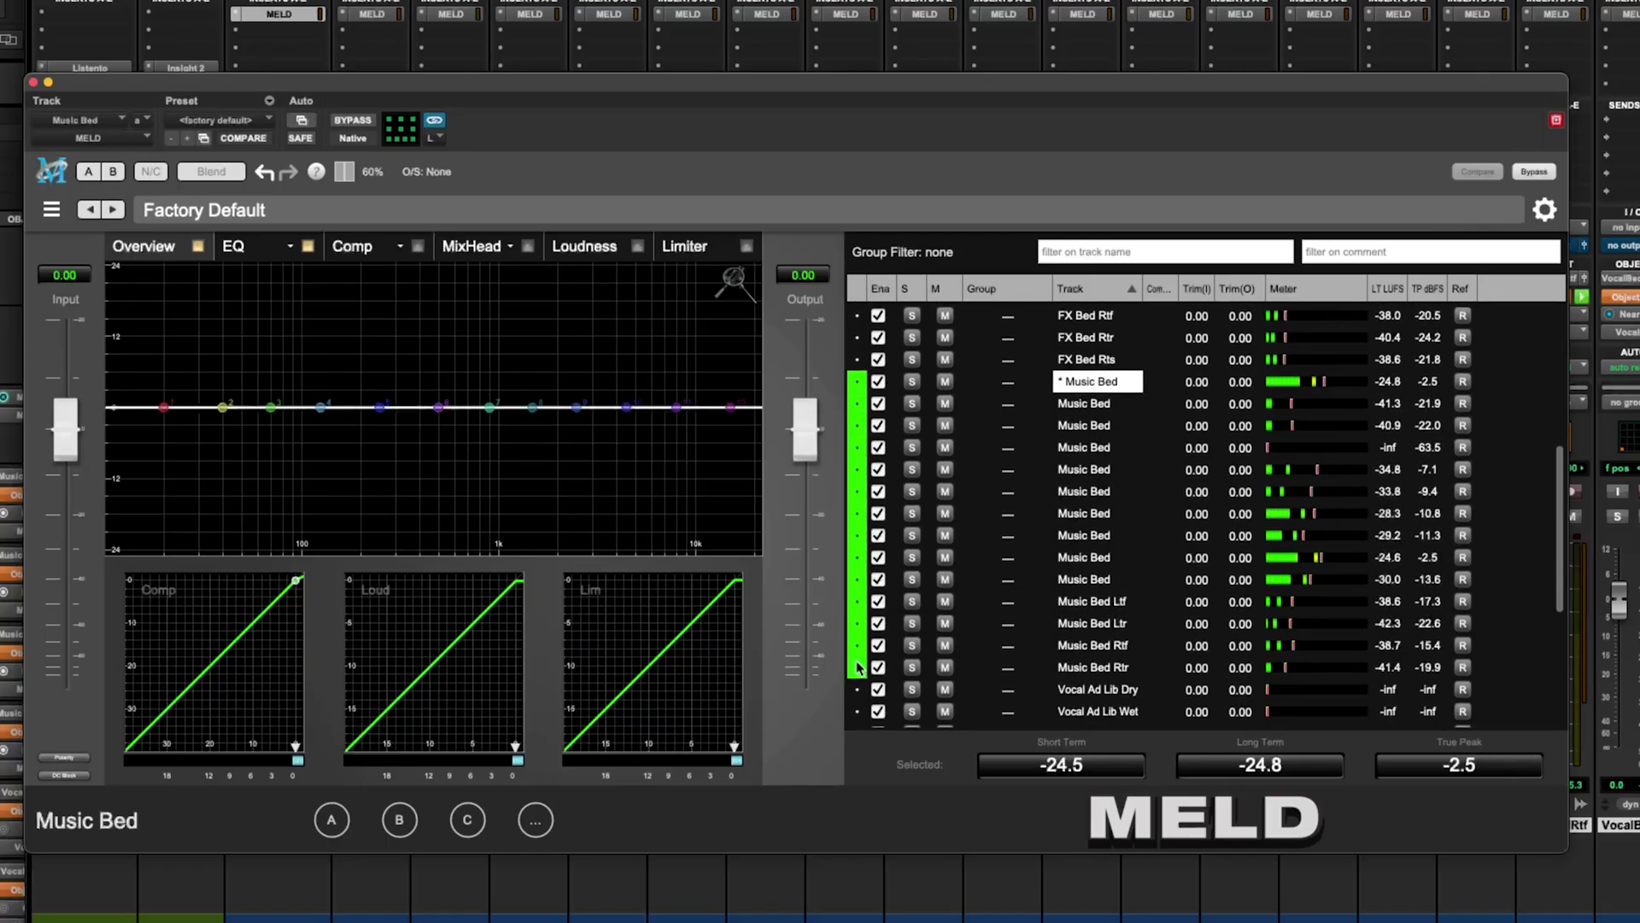
{"action": "left_click", "coordinate": [1011, 387]}
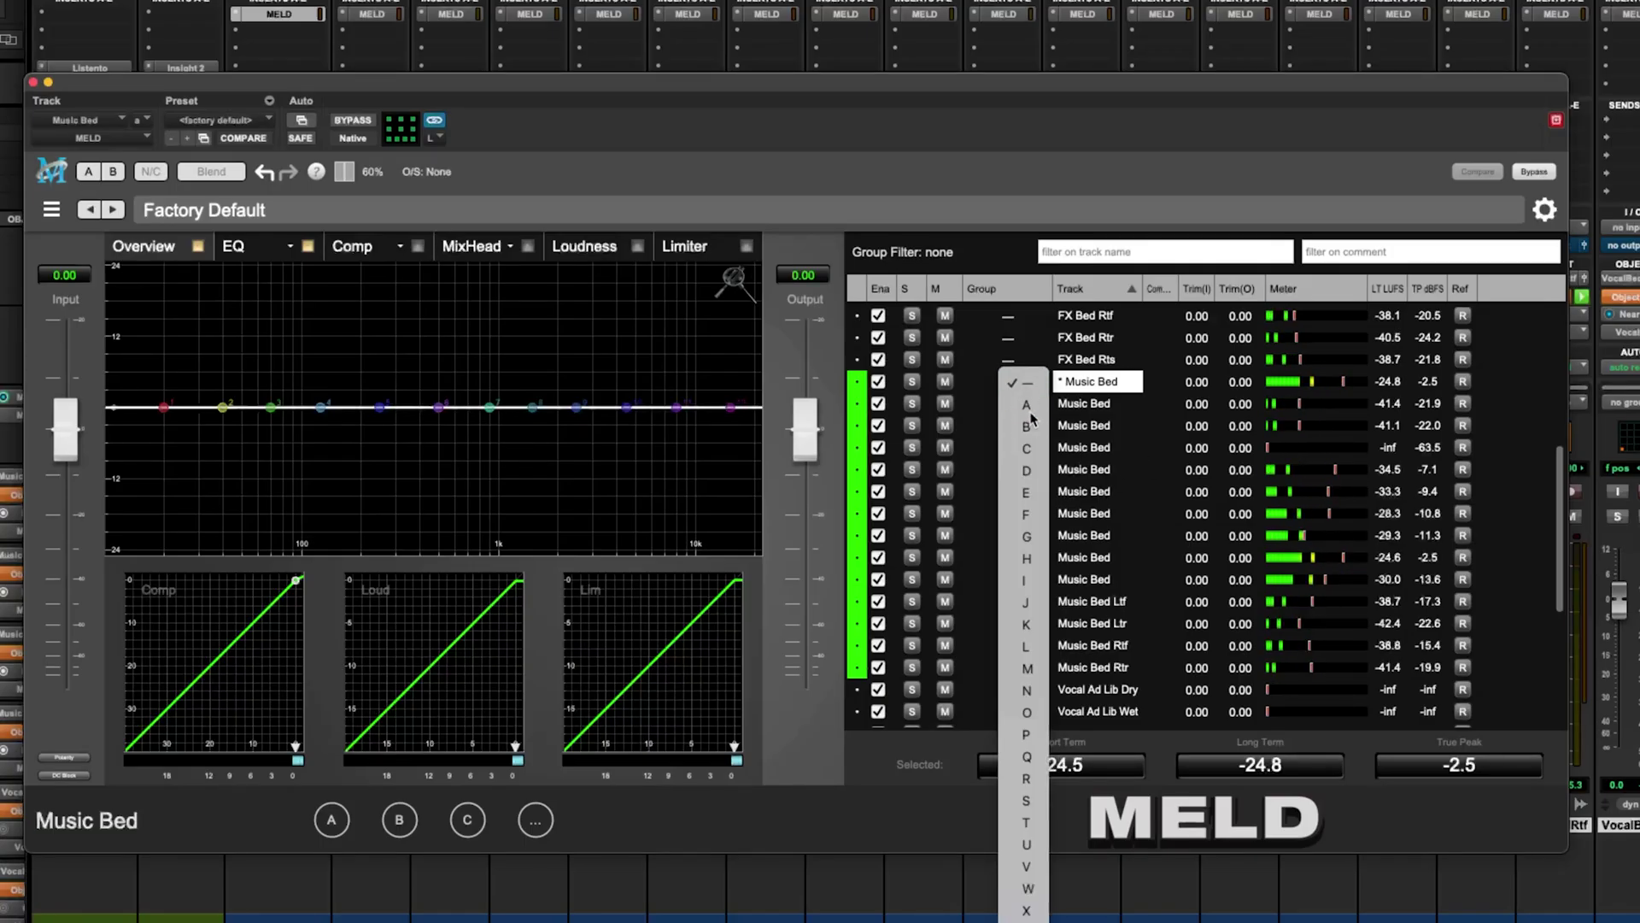
{"action": "left_click", "coordinate": [1030, 419]}
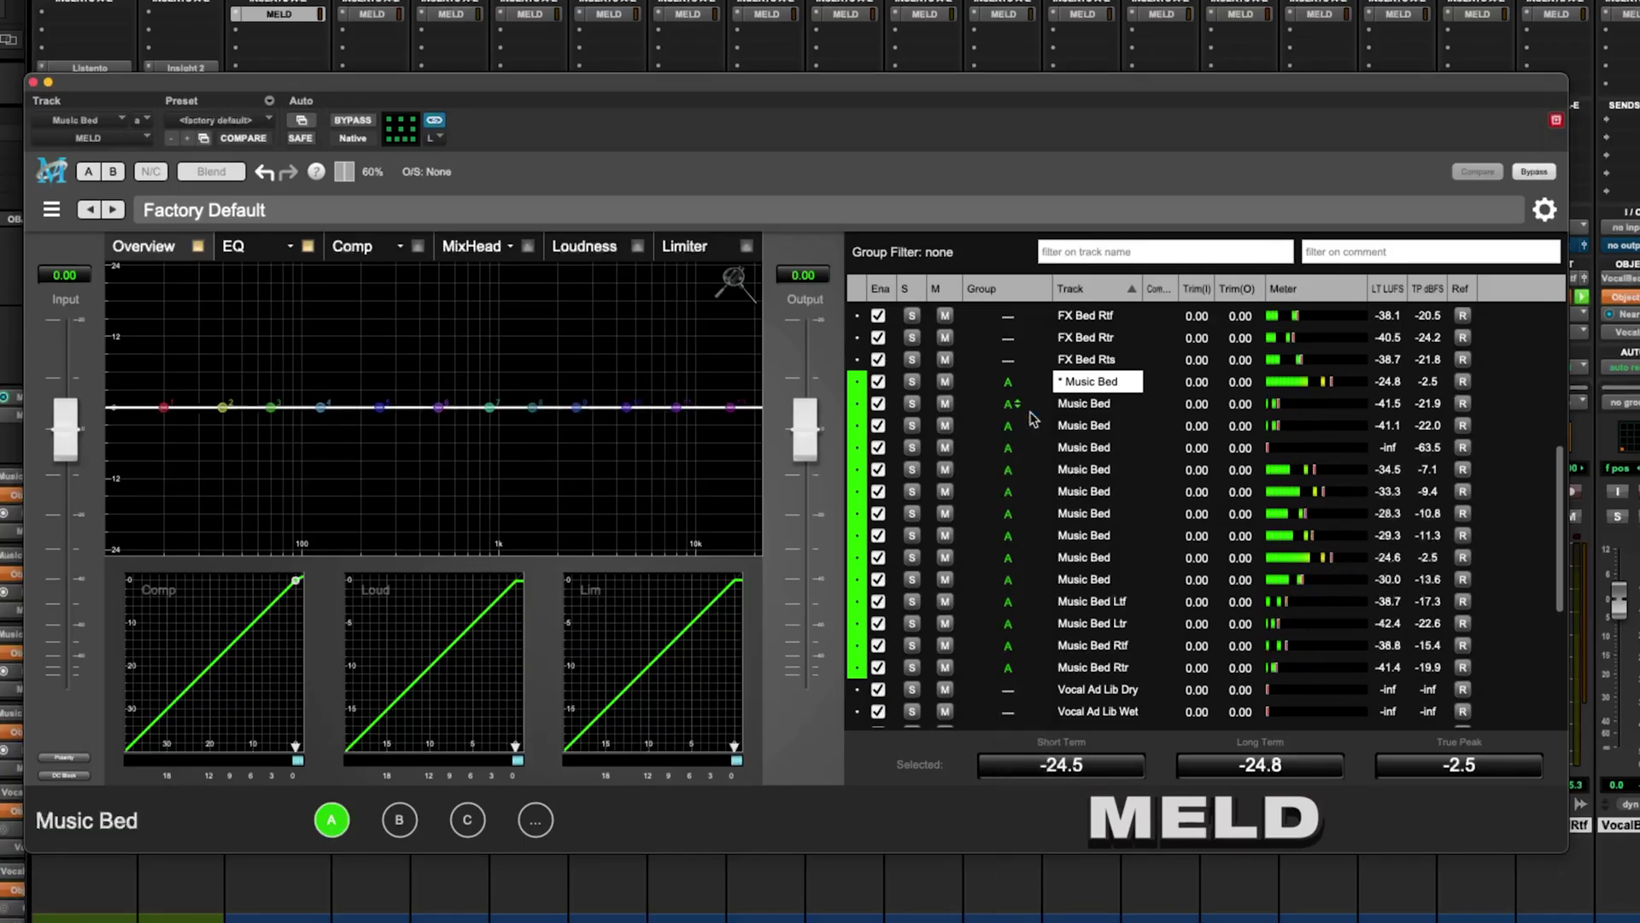
{"action": "left_click", "coordinate": [732, 281]}
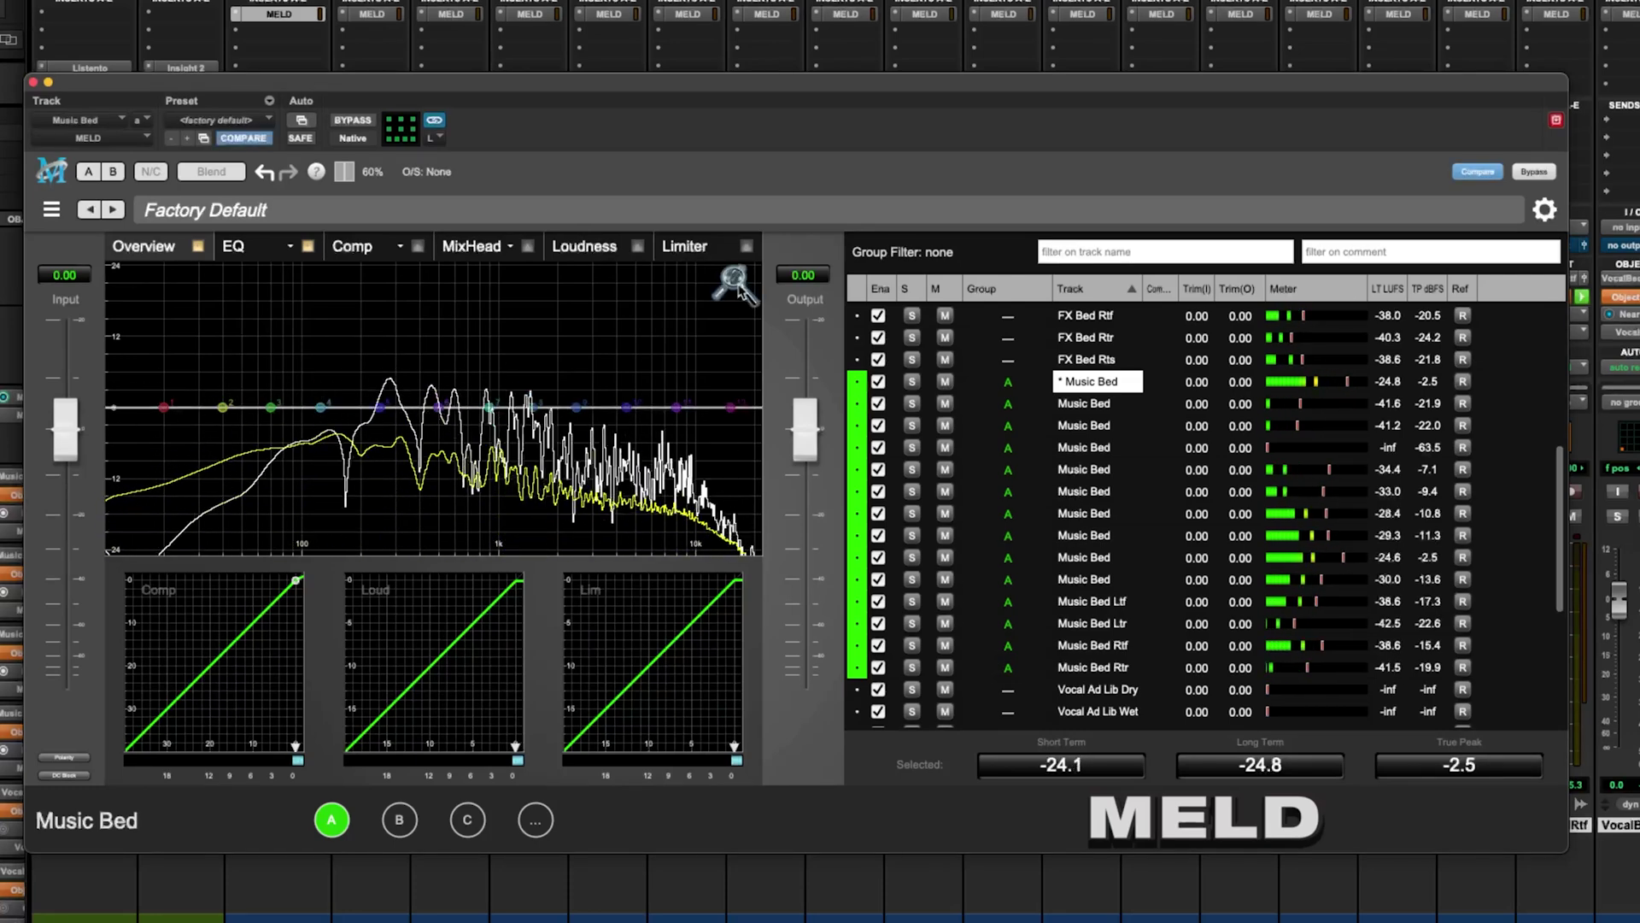
{"action": "left_click", "coordinate": [738, 287]}
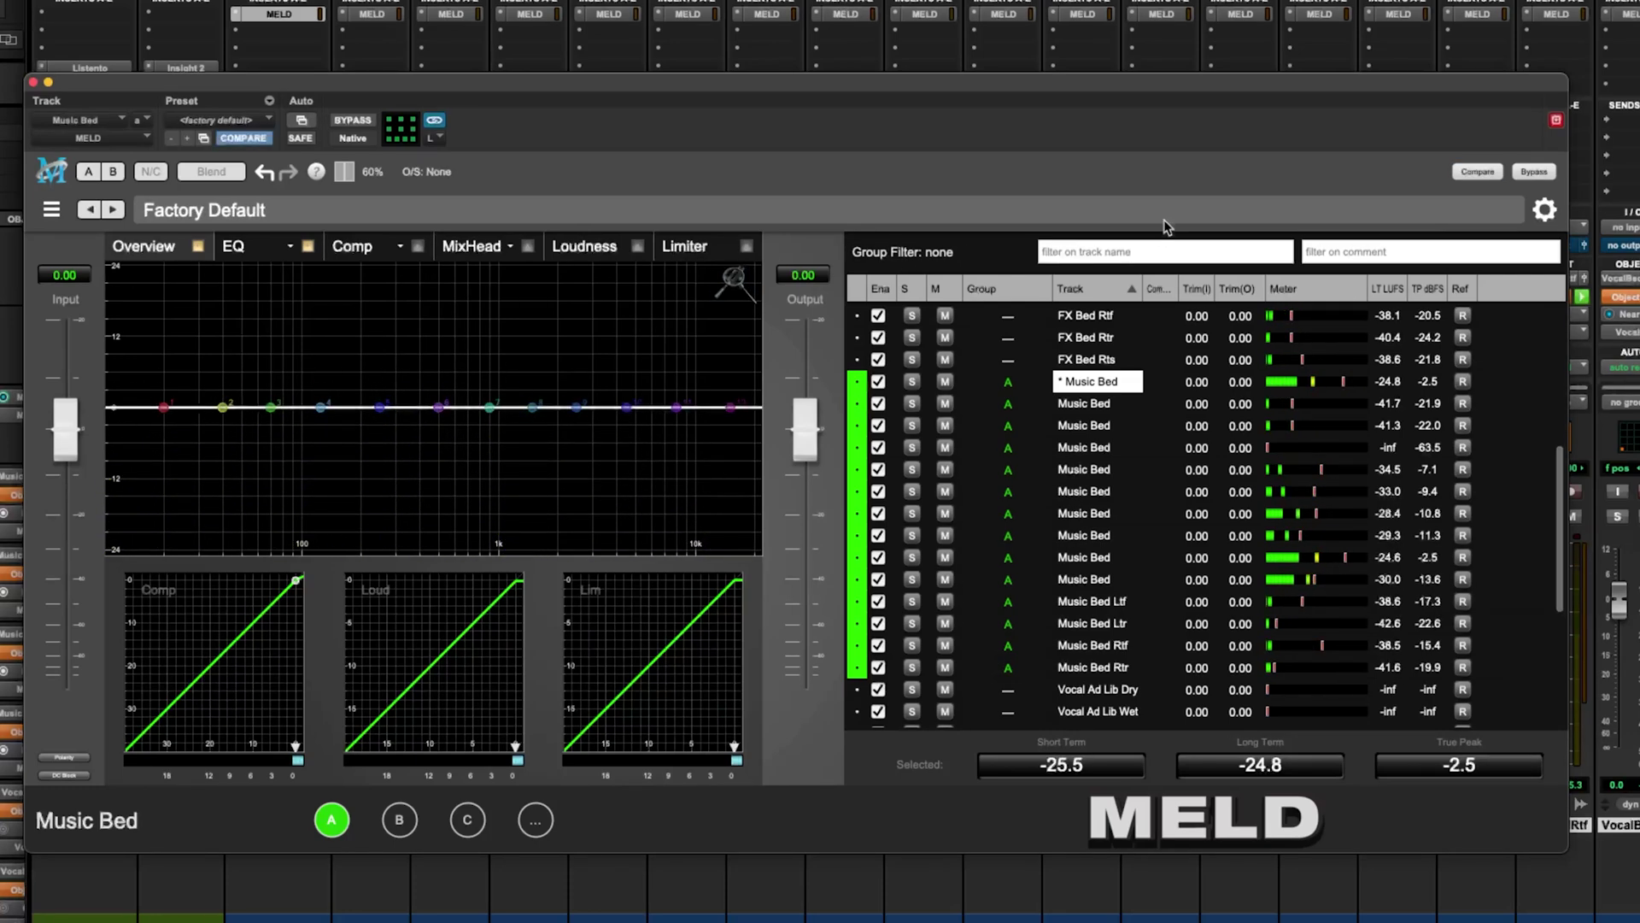
Step: Turn on Enable Shared Sidechain Support in MELD's settings
{"action": "left_click", "coordinate": [1546, 210]}
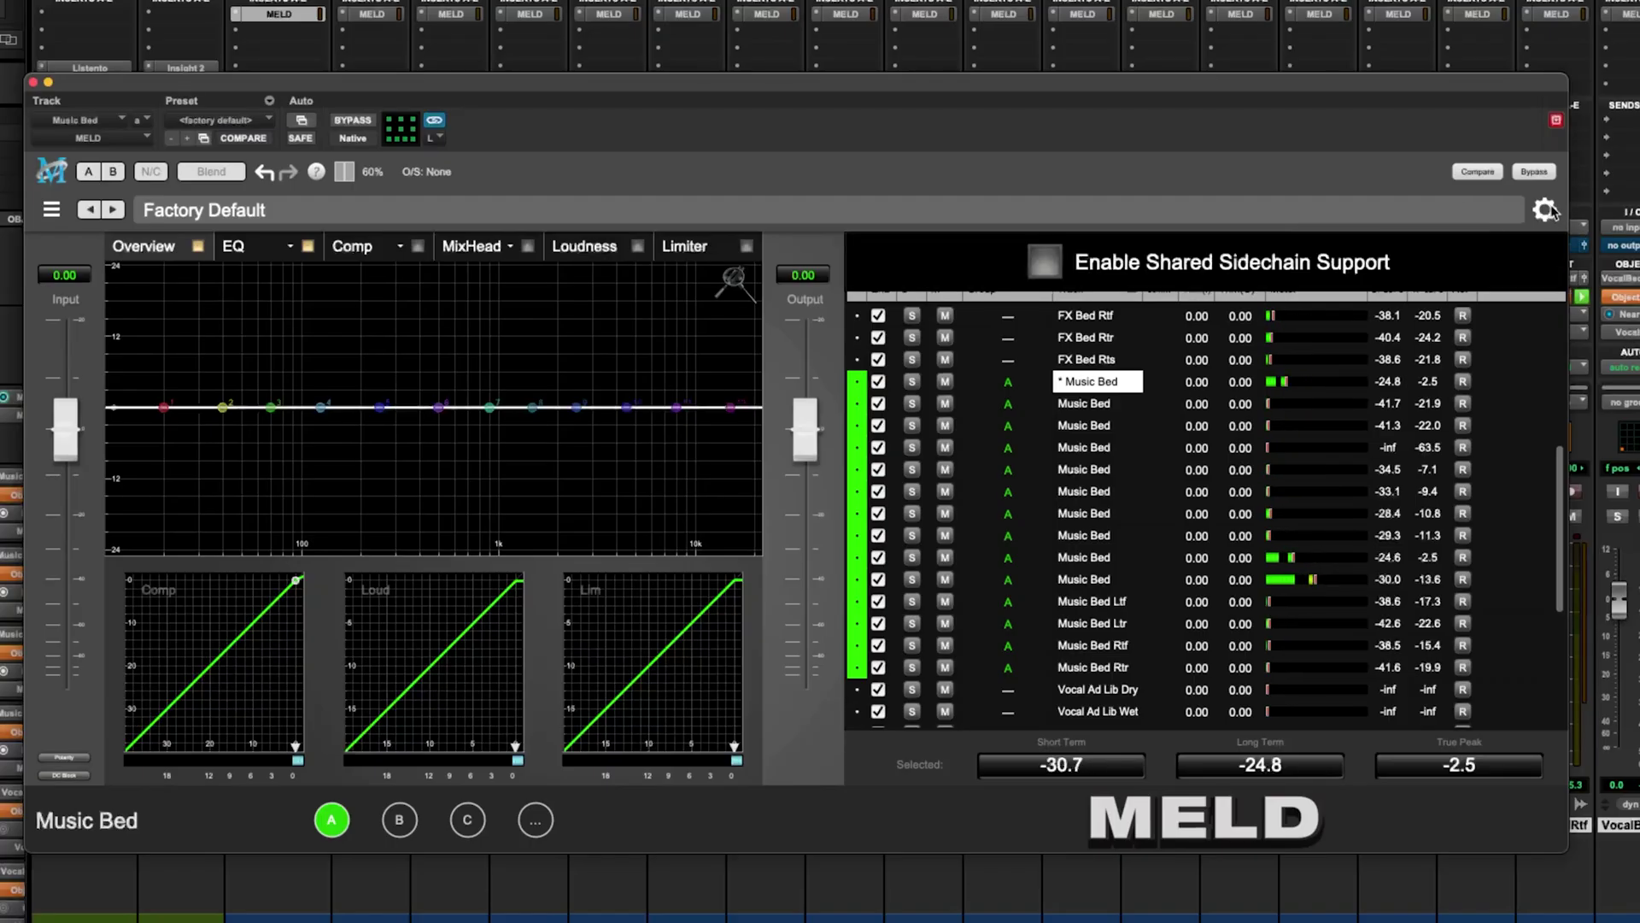
{"action": "mouse_move", "coordinate": [1546, 212]}
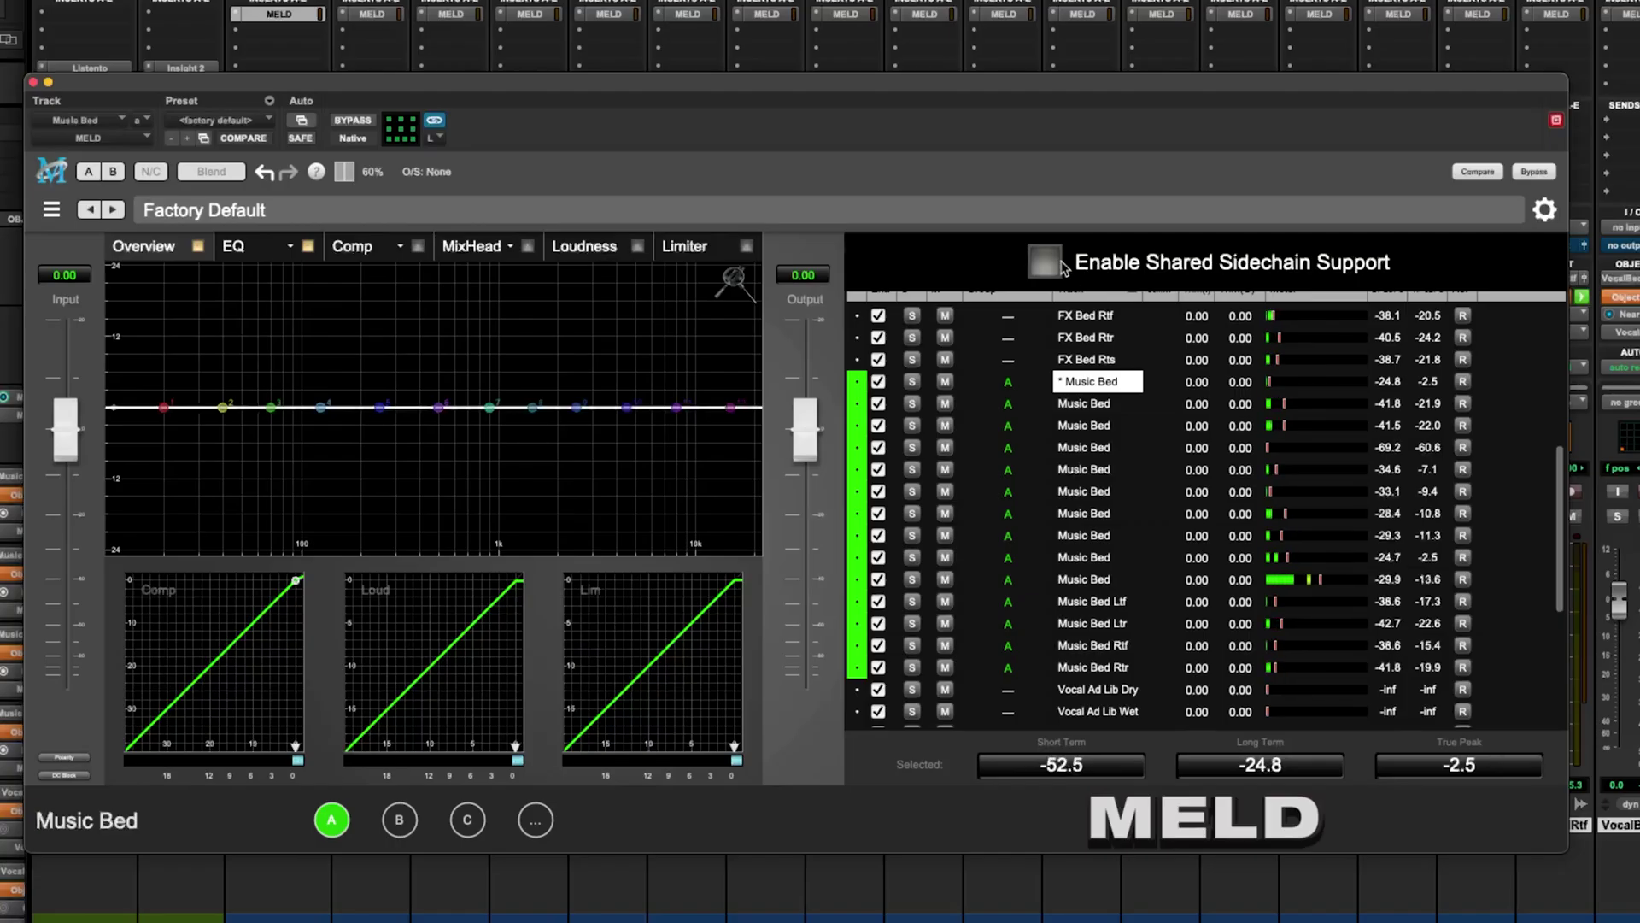
{"action": "left_click", "coordinate": [1048, 266]}
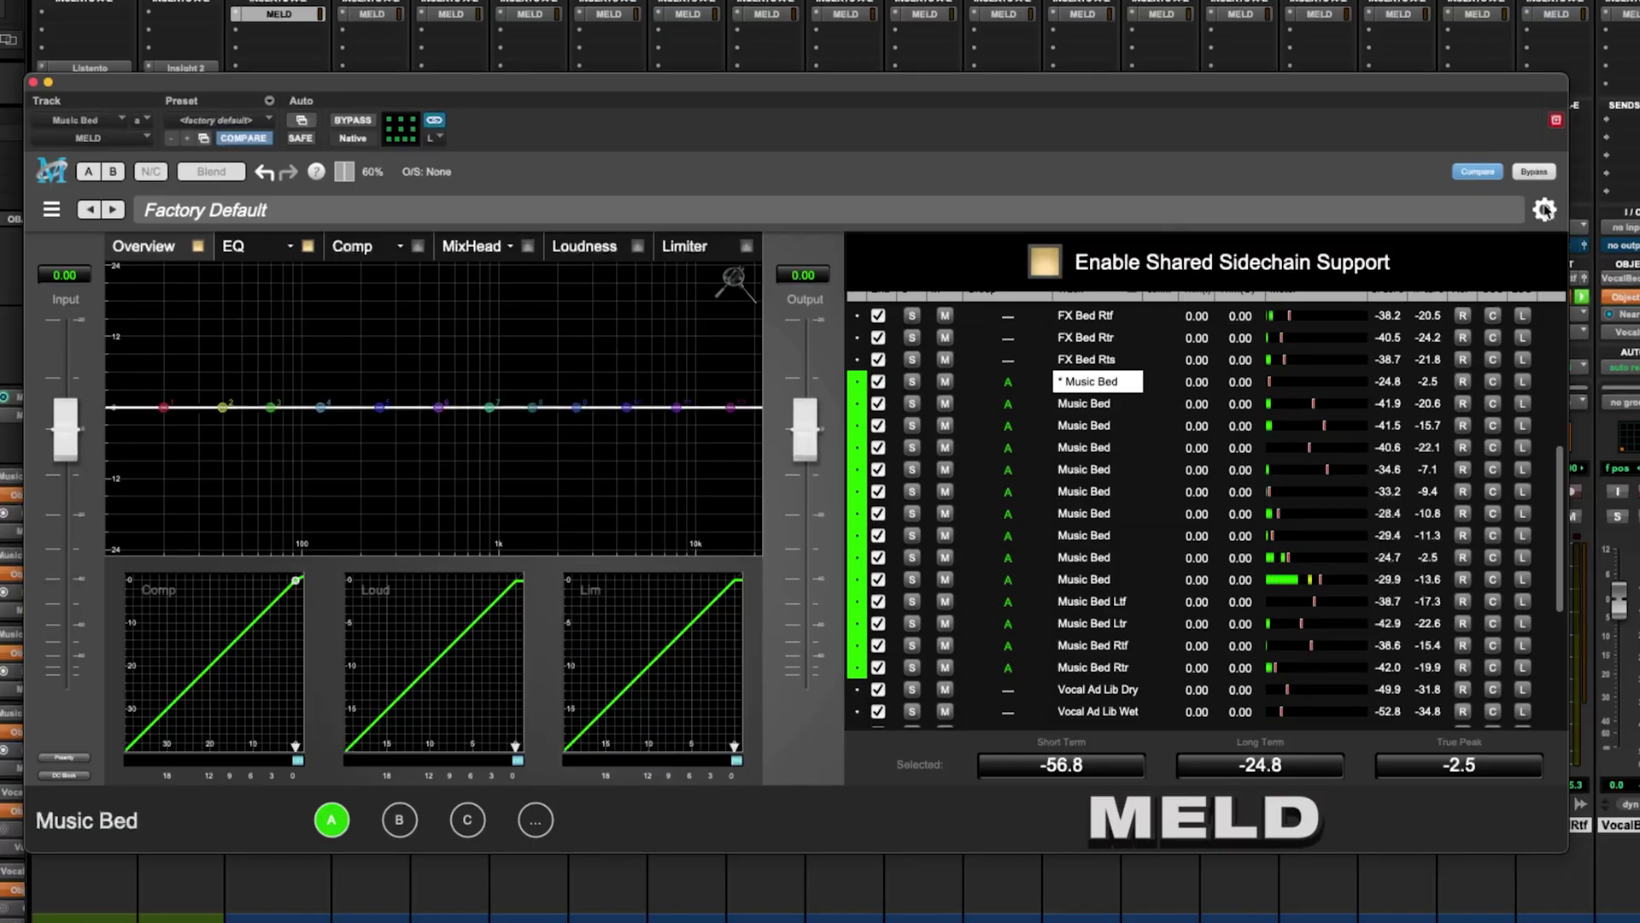
{"action": "left_click", "coordinate": [1544, 211]}
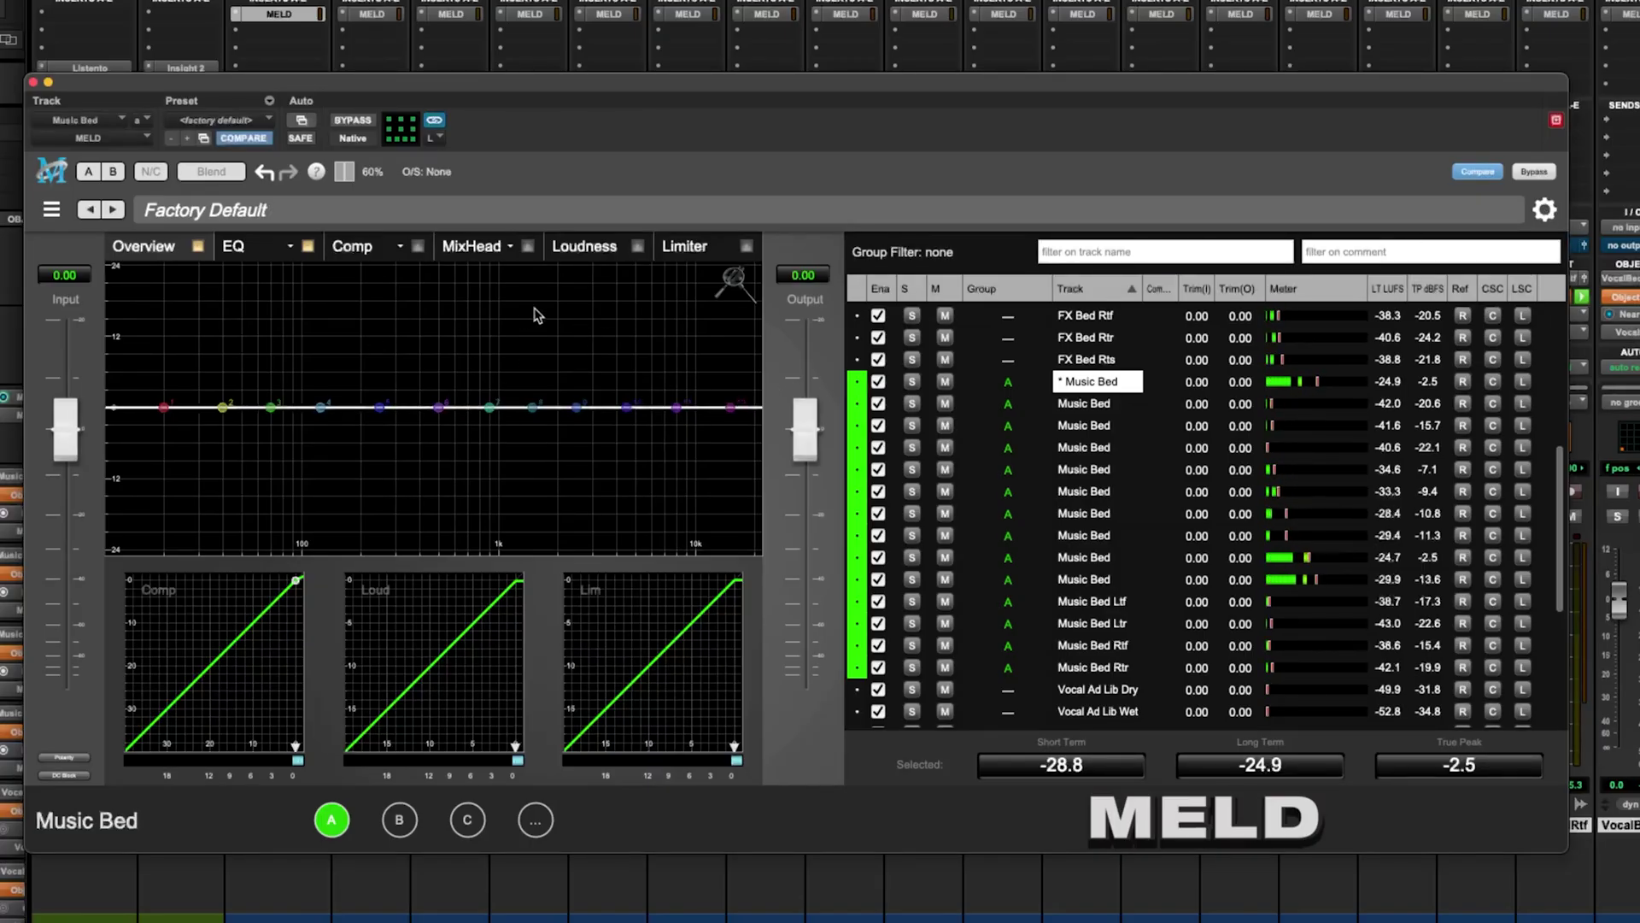
{"action": "key", "text": "super+equal"}
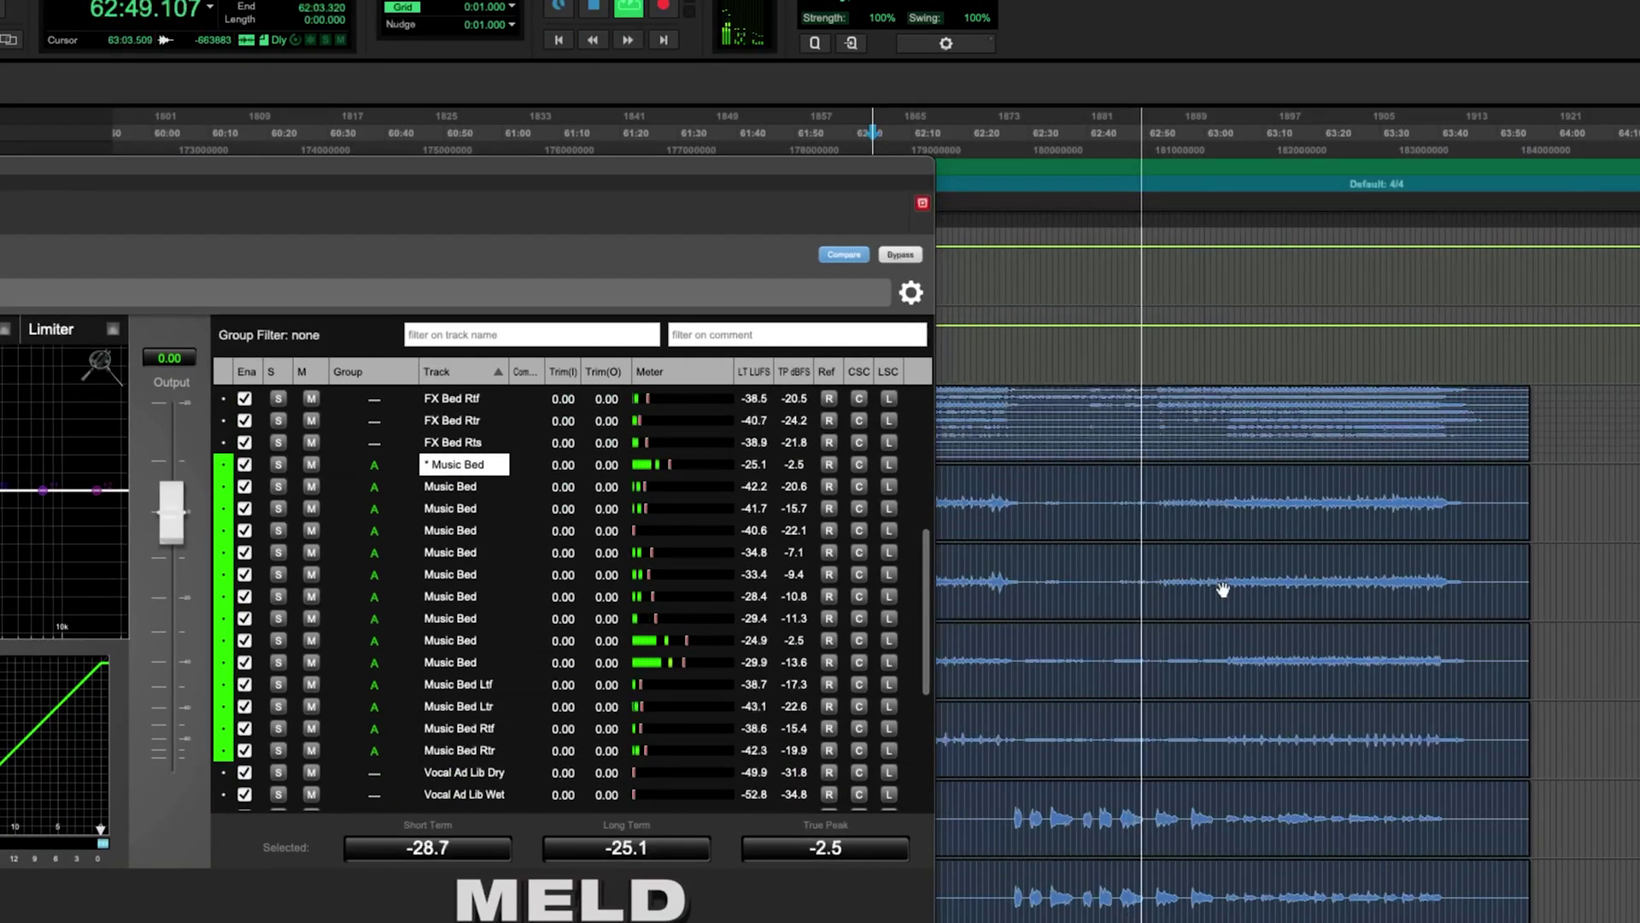
Step: Start playback near 63:02 and pull EQ band 7 down into a broad dip
{"action": "left_click", "coordinate": [1220, 581]}
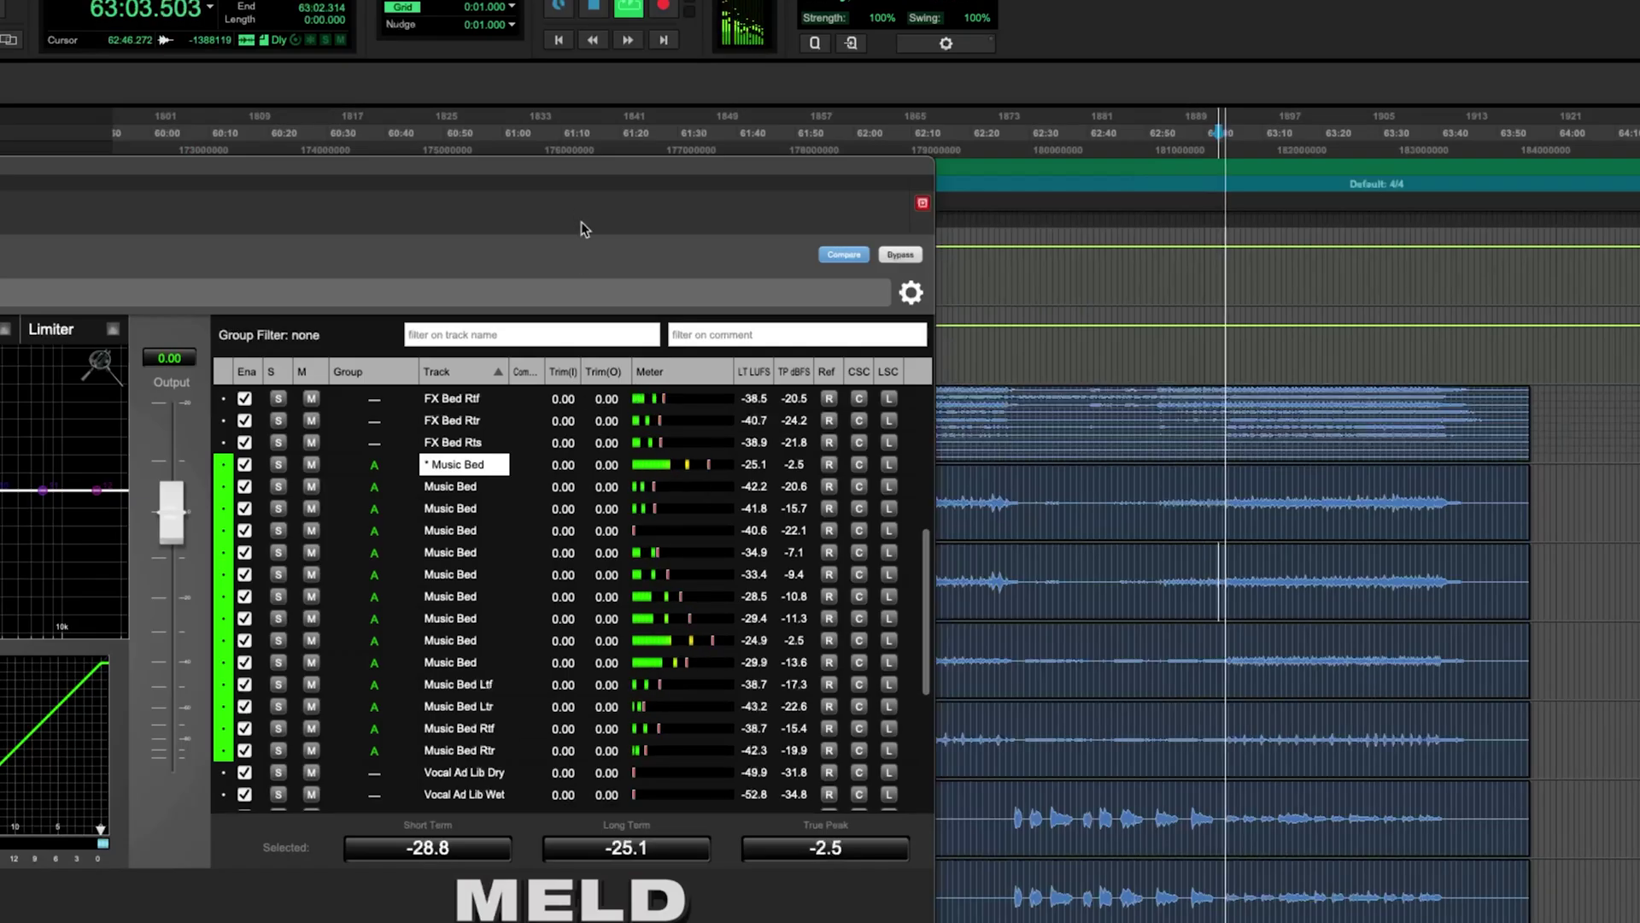
{"action": "left_click_drag", "start_coordinate": [575, 165], "coordinate": [1346, 47]}
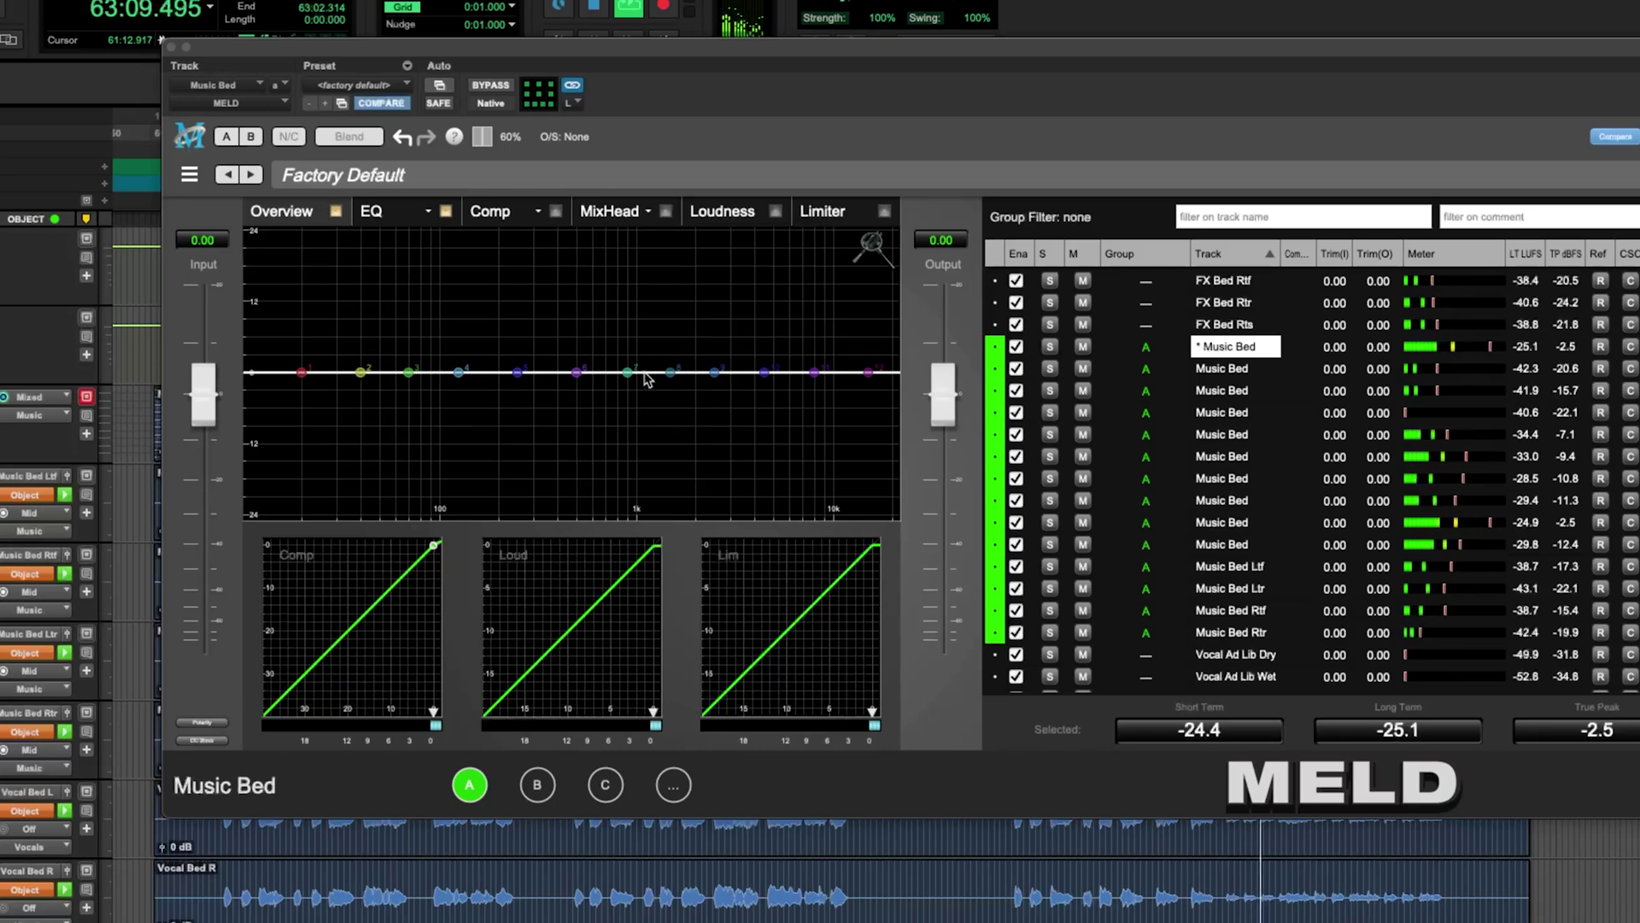
{"action": "left_click_drag", "start_coordinate": [628, 373], "coordinate": [577, 381]}
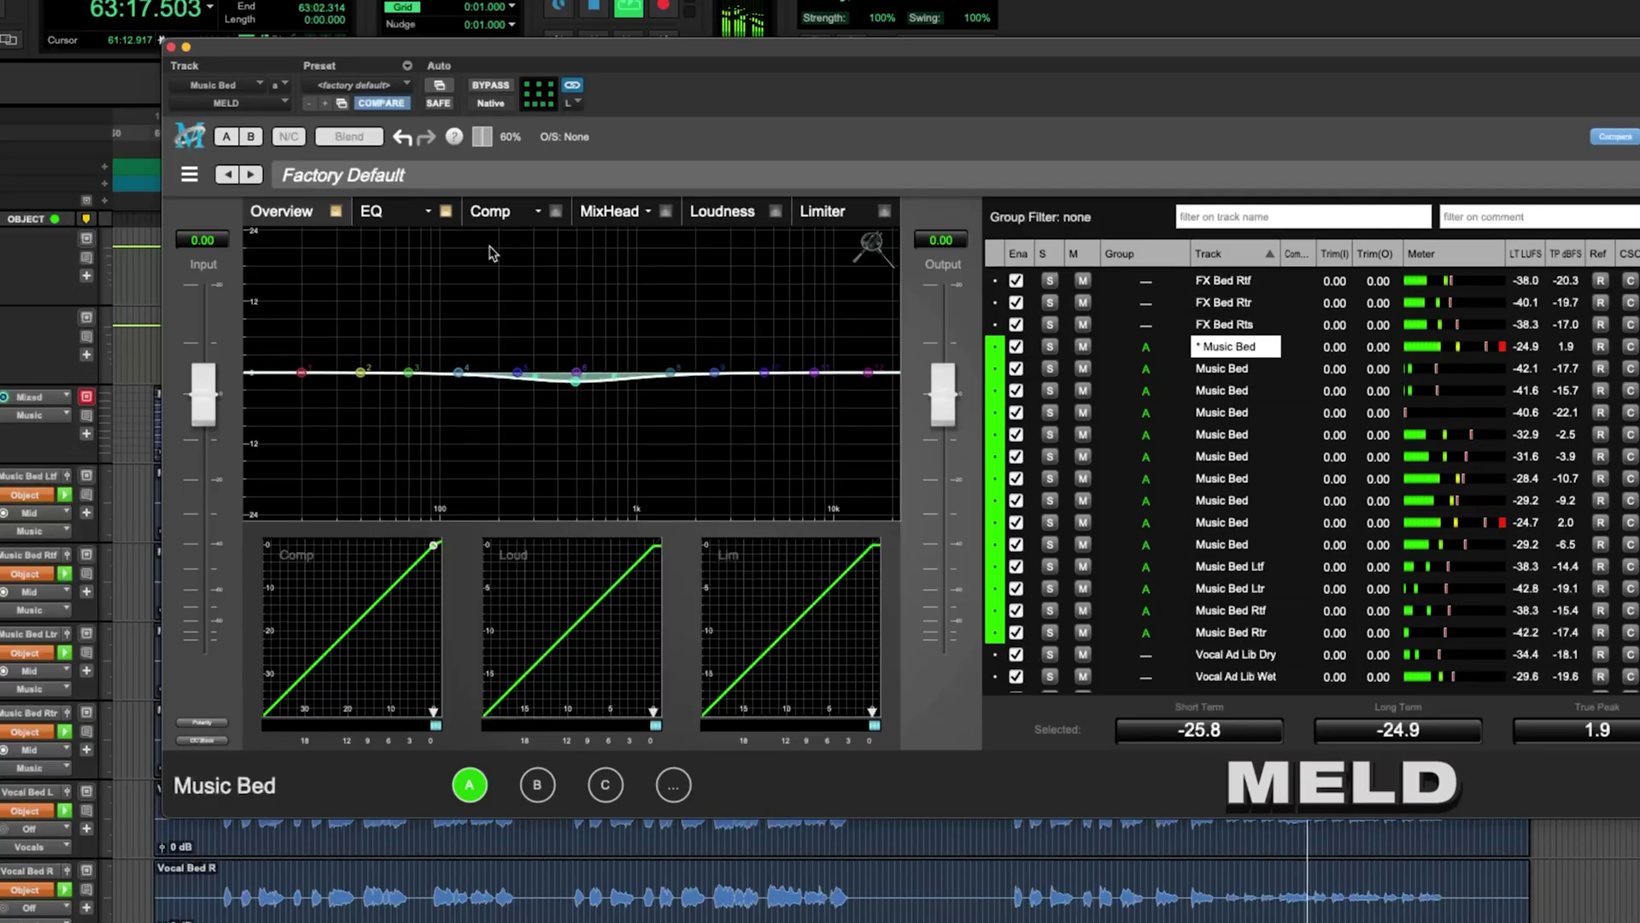
Step: Deepen band 7, A/B it with bypass, then raise it to a 5.24 dB boost at 282.5 Hz
{"action": "left_click", "coordinate": [401, 214]}
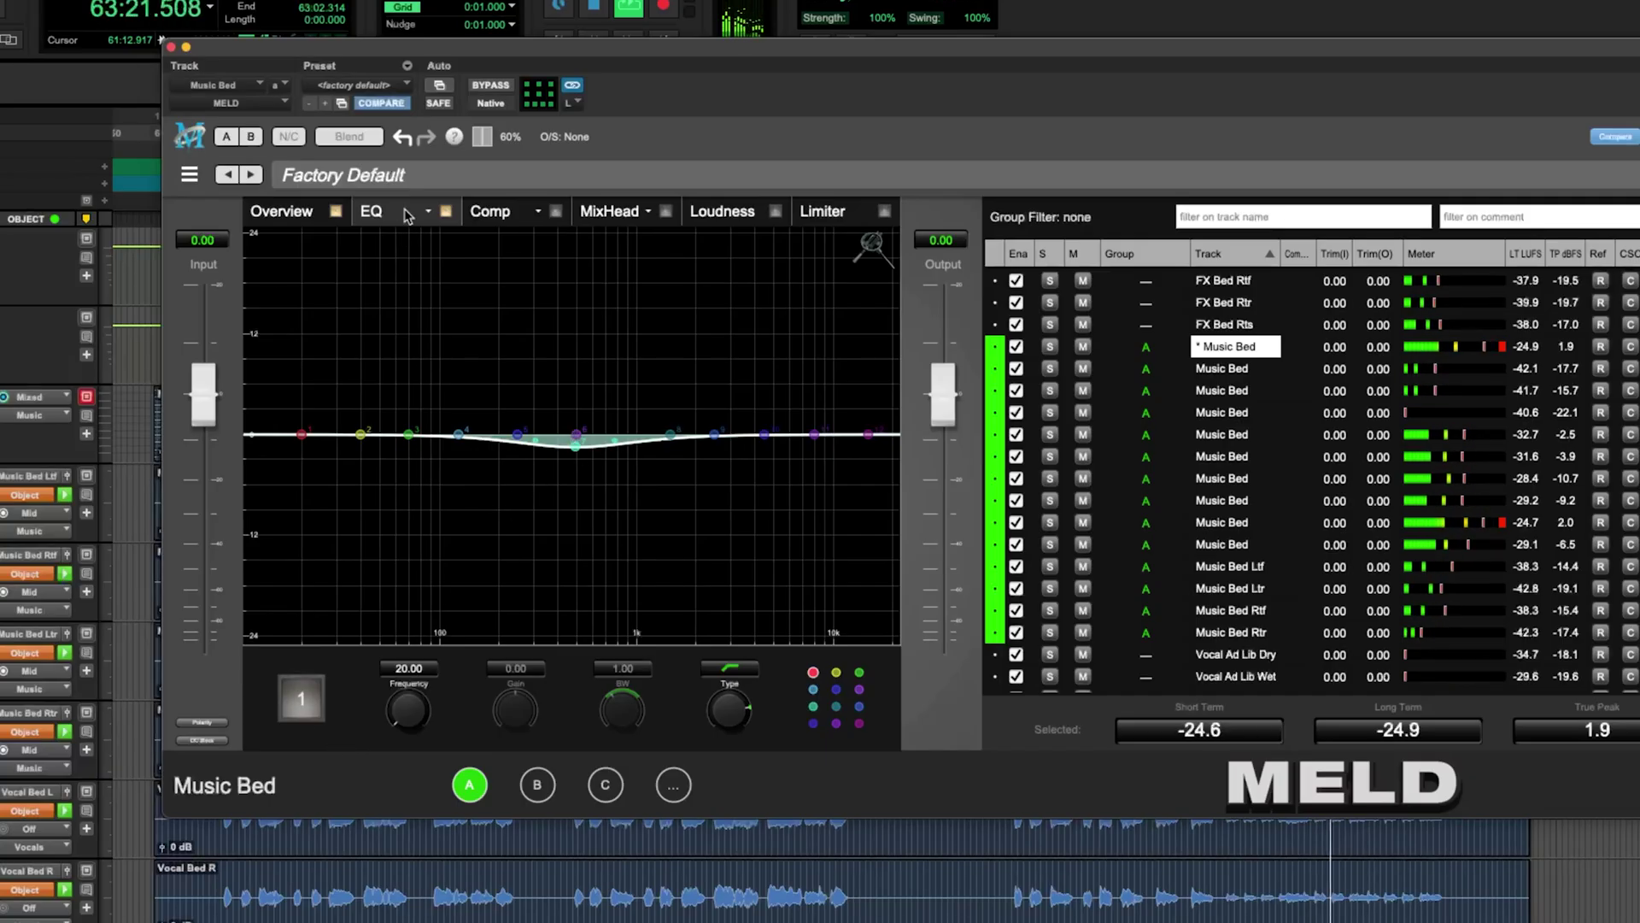
{"action": "left_click_drag", "start_coordinate": [576, 446], "coordinate": [551, 459]}
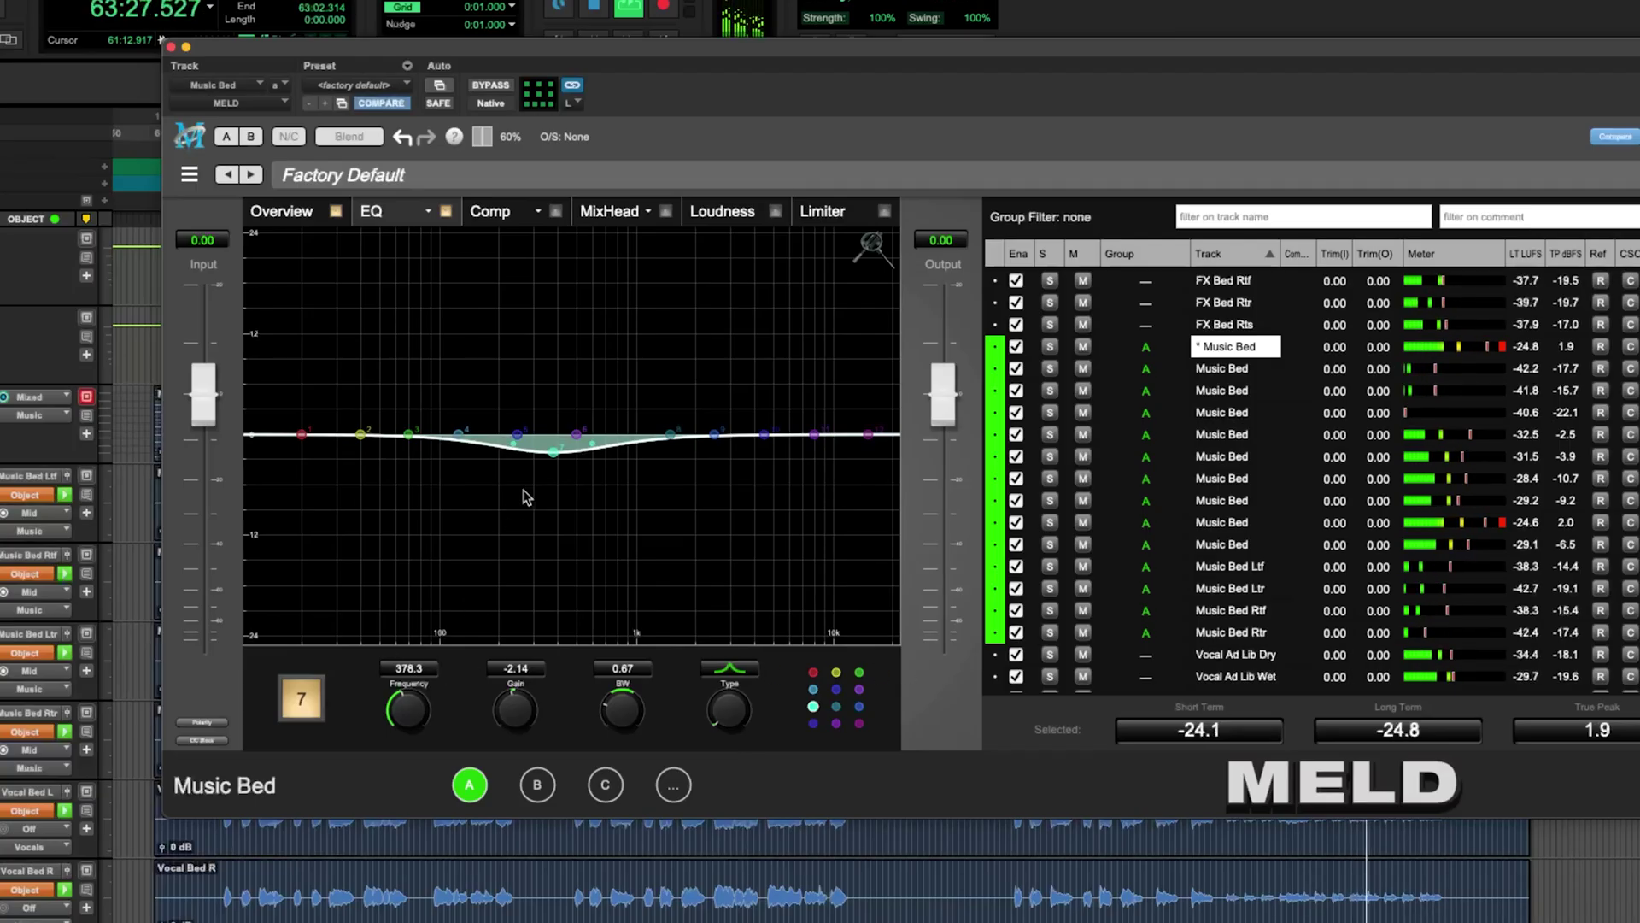
{"action": "double_click", "coordinate": [554, 454]}
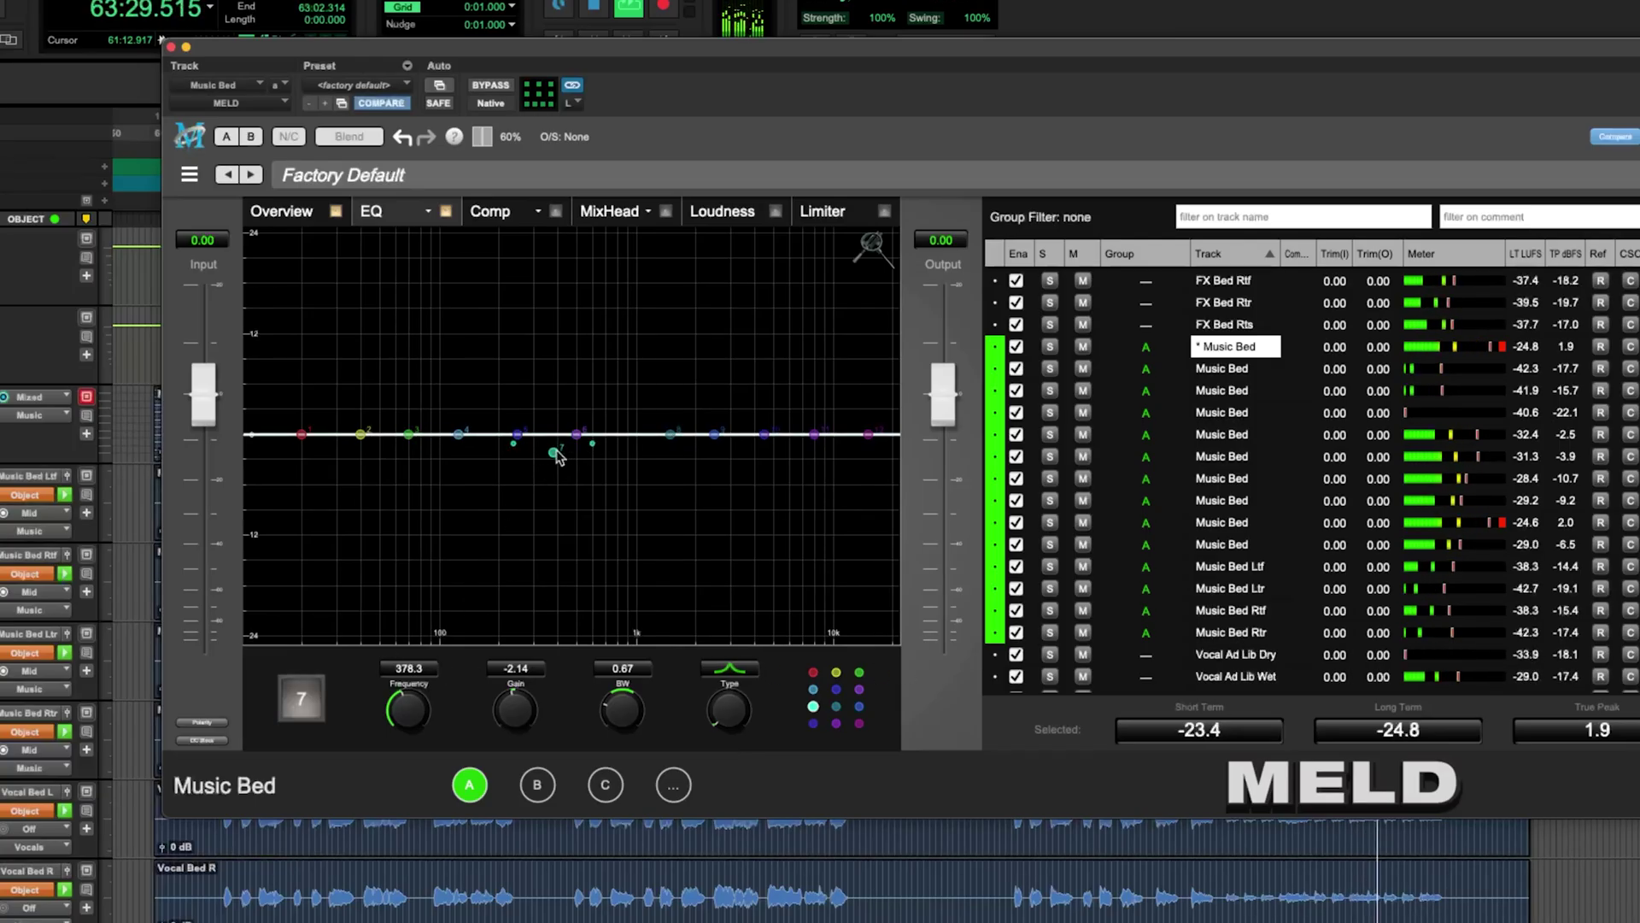
{"action": "double_click", "coordinate": [553, 454]}
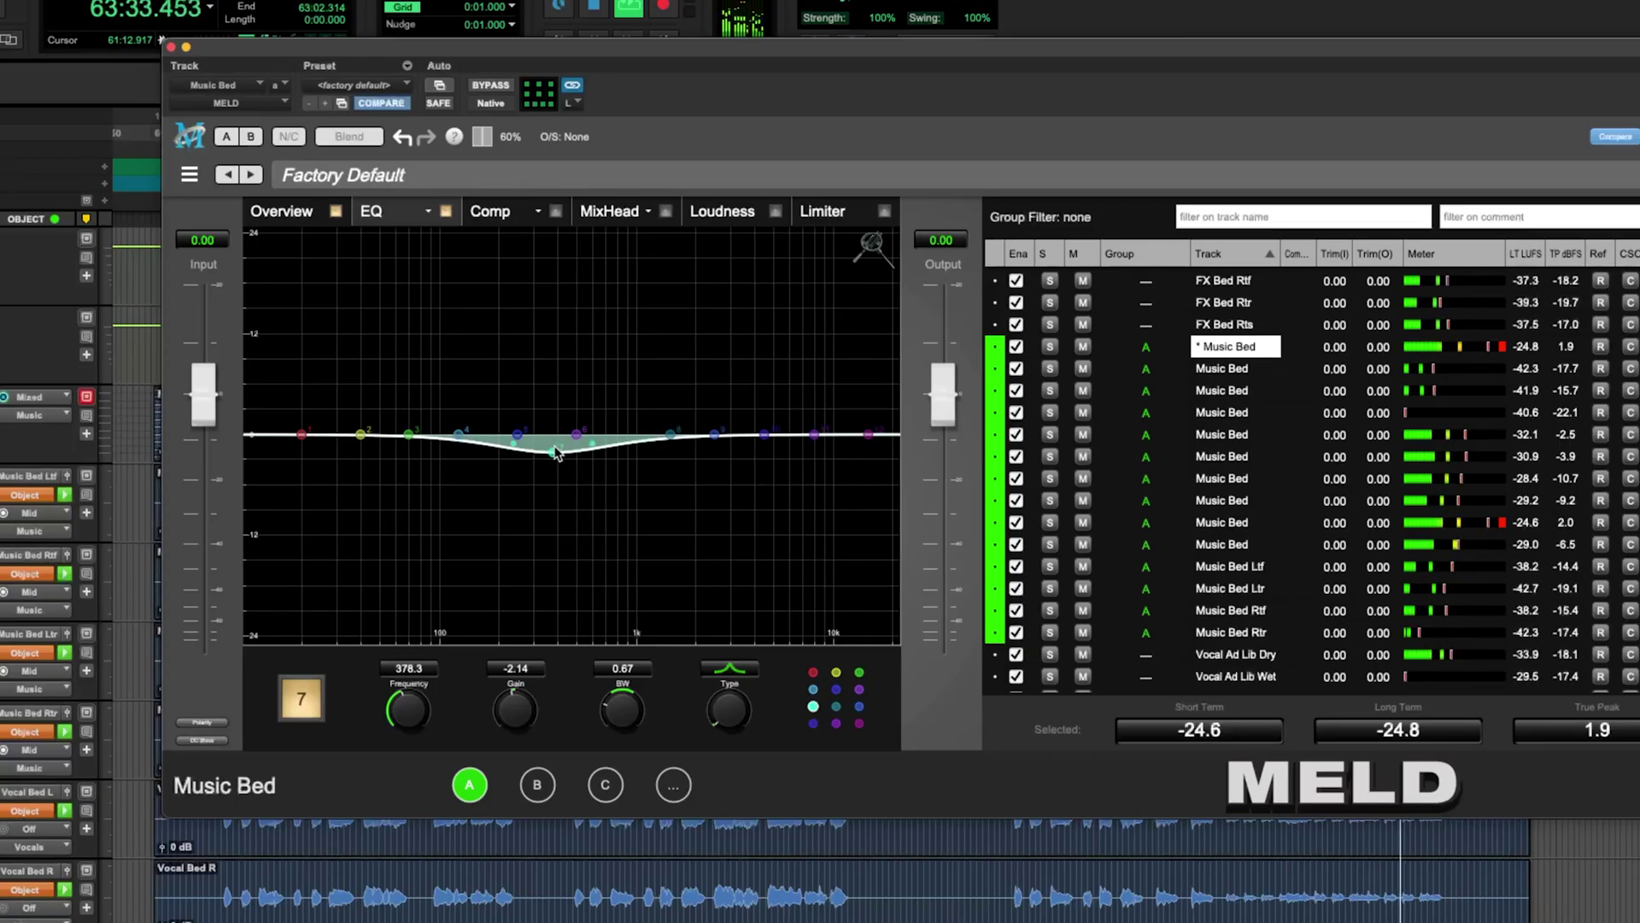
{"action": "mouse_move", "coordinate": [554, 453]}
{"action": "left_mouse_down"}
{"action": "mouse_move", "coordinate": [542, 381]}
{"action": "mouse_move", "coordinate": [521, 401]}
{"action": "mouse_move", "coordinate": [547, 443]}
{"action": "left_mouse_up"}
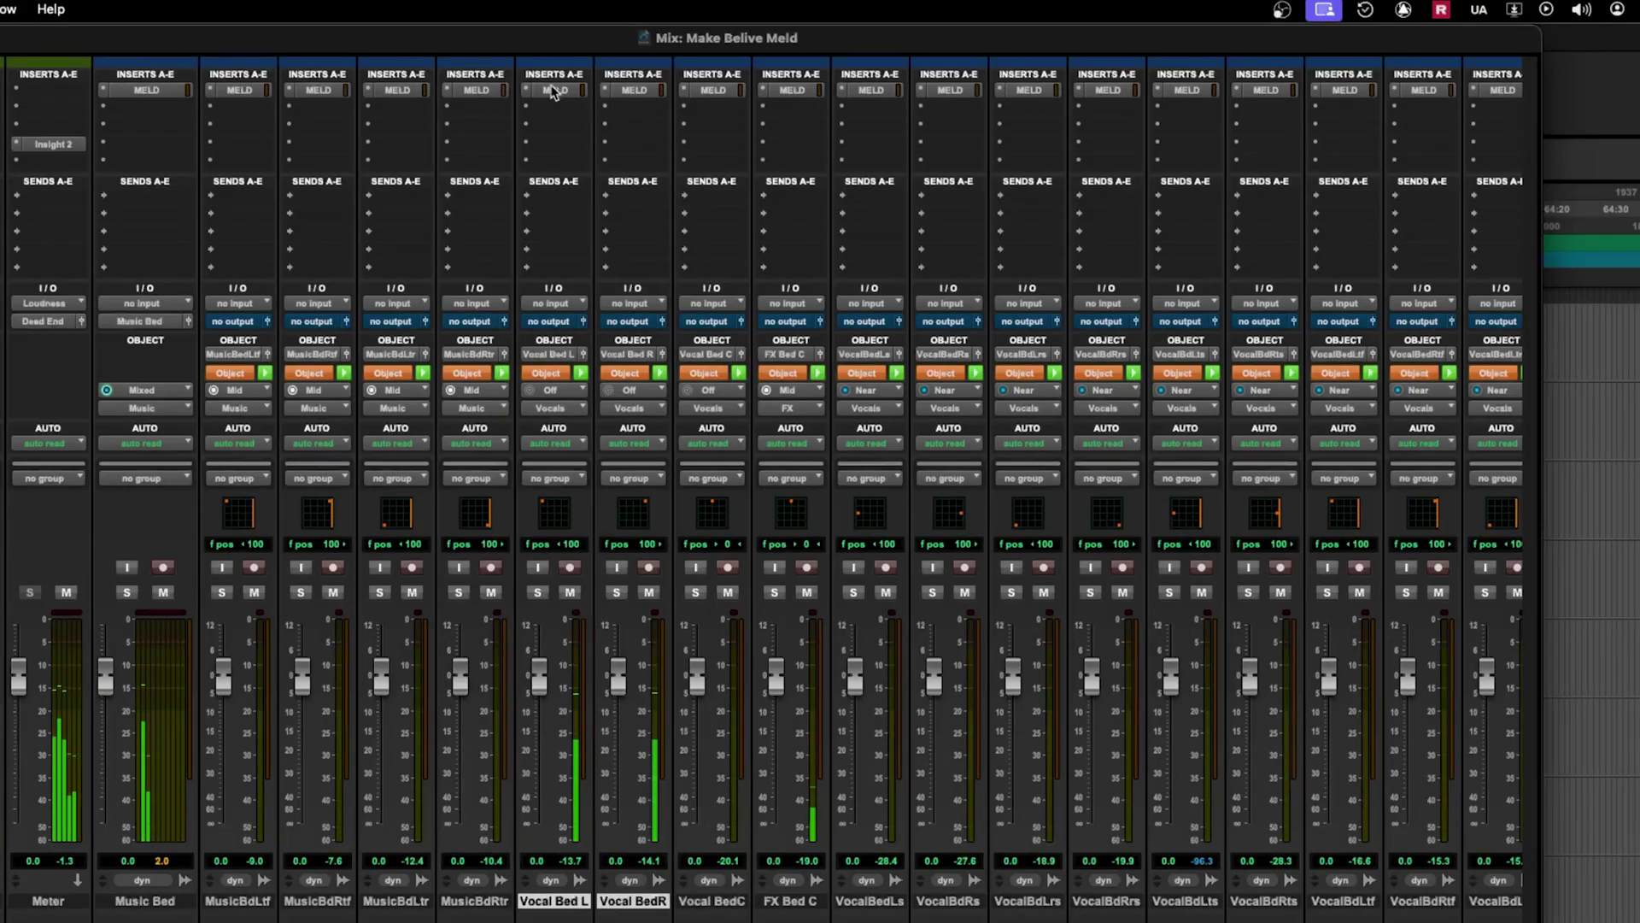
Step: Open MELD on Vocal Bed L and assign Vocal Bed L and Vocal Bed R to group B
{"action": "left_click", "coordinate": [553, 91]}
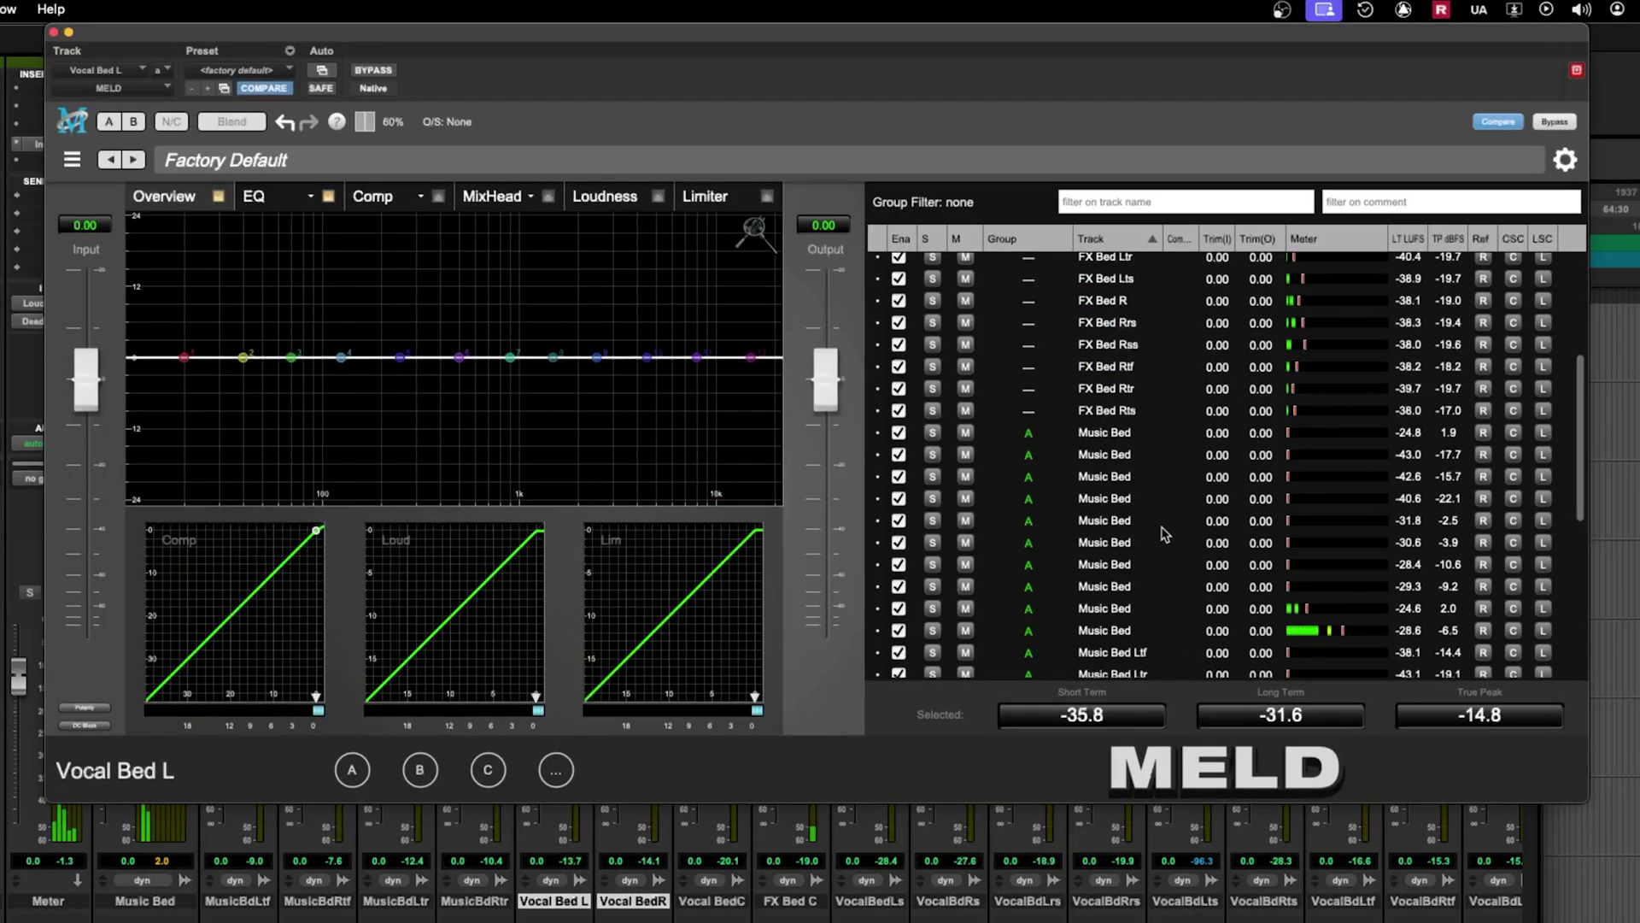
{"action": "scroll", "coordinate": [1069, 425], "scroll_direction": "down", "scroll_amount": 5}
{"action": "left_click", "coordinate": [1038, 424]}
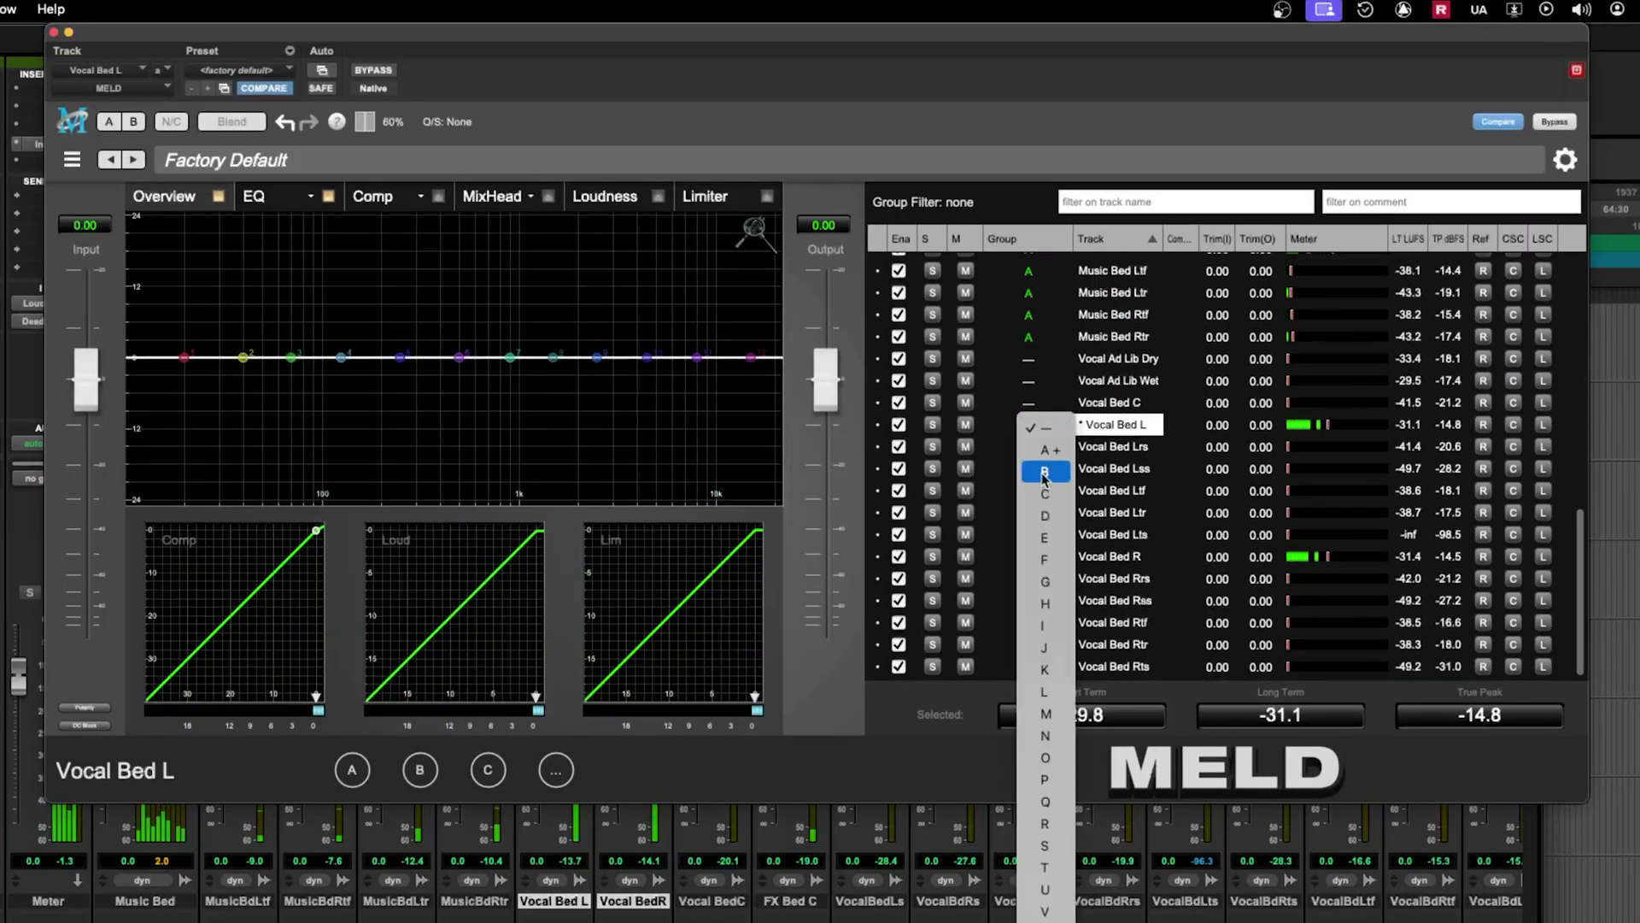
{"action": "left_click", "coordinate": [1059, 566]}
{"action": "left_click", "coordinate": [1035, 556]}
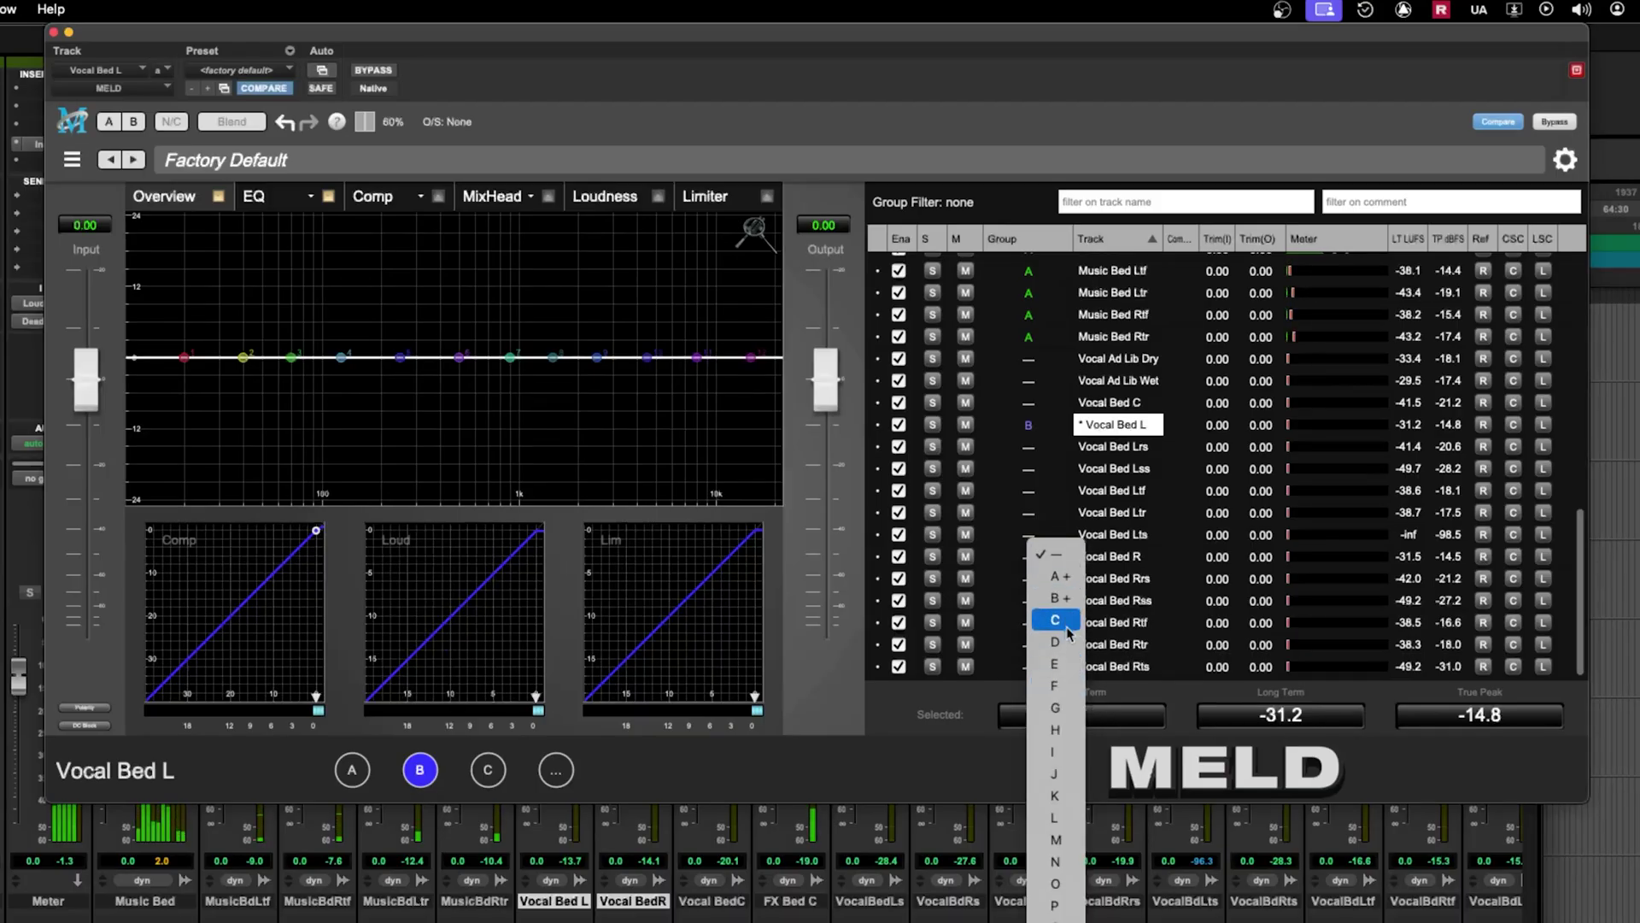
{"action": "left_click", "coordinate": [1059, 598]}
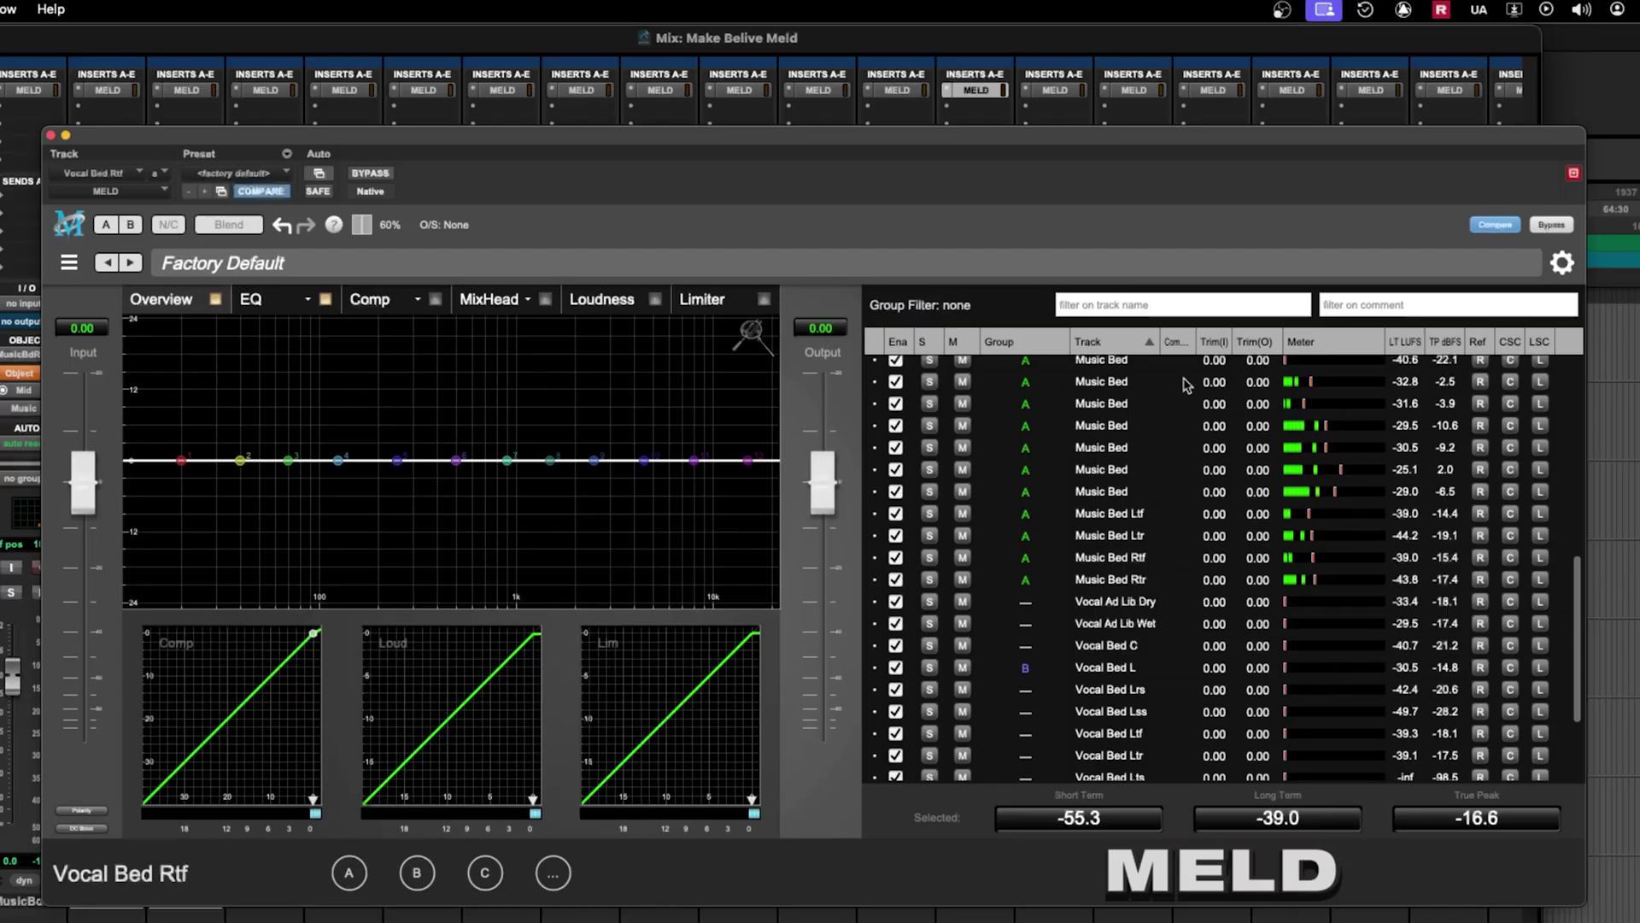
Step: Assign the FX Bed rows Ltr through Rts to group C
{"action": "scroll", "coordinate": [1043, 453], "scroll_direction": "up", "scroll_amount": 10}
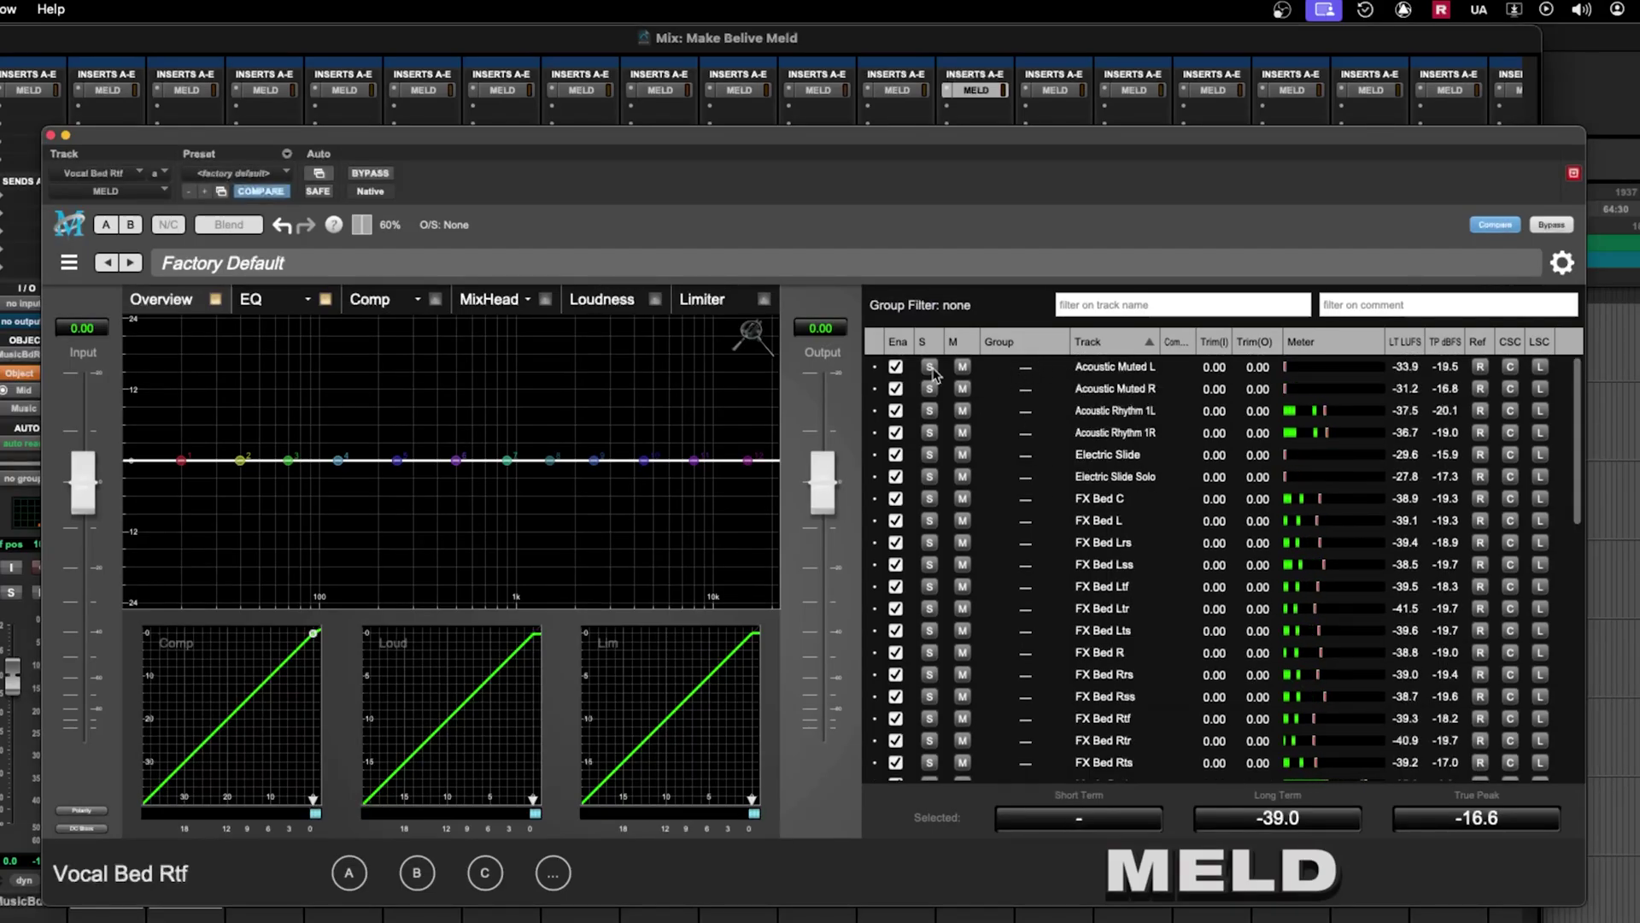
{"action": "scroll", "coordinate": [884, 453], "scroll_direction": "down", "scroll_amount": 4}
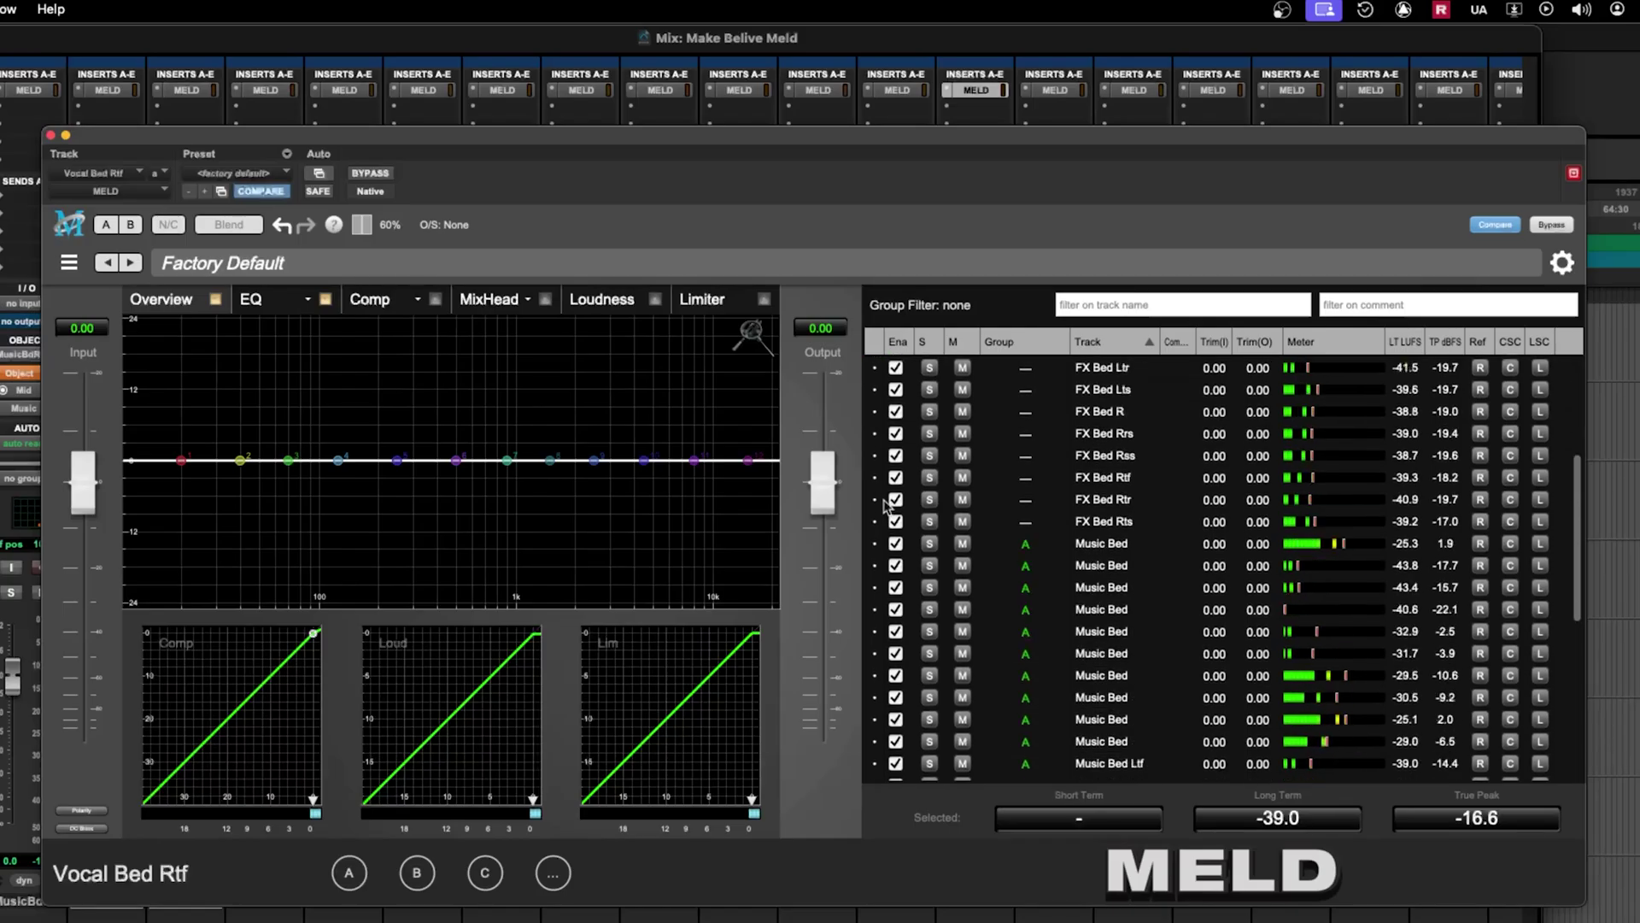
{"action": "left_click", "coordinate": [875, 521], "text": "shift"}
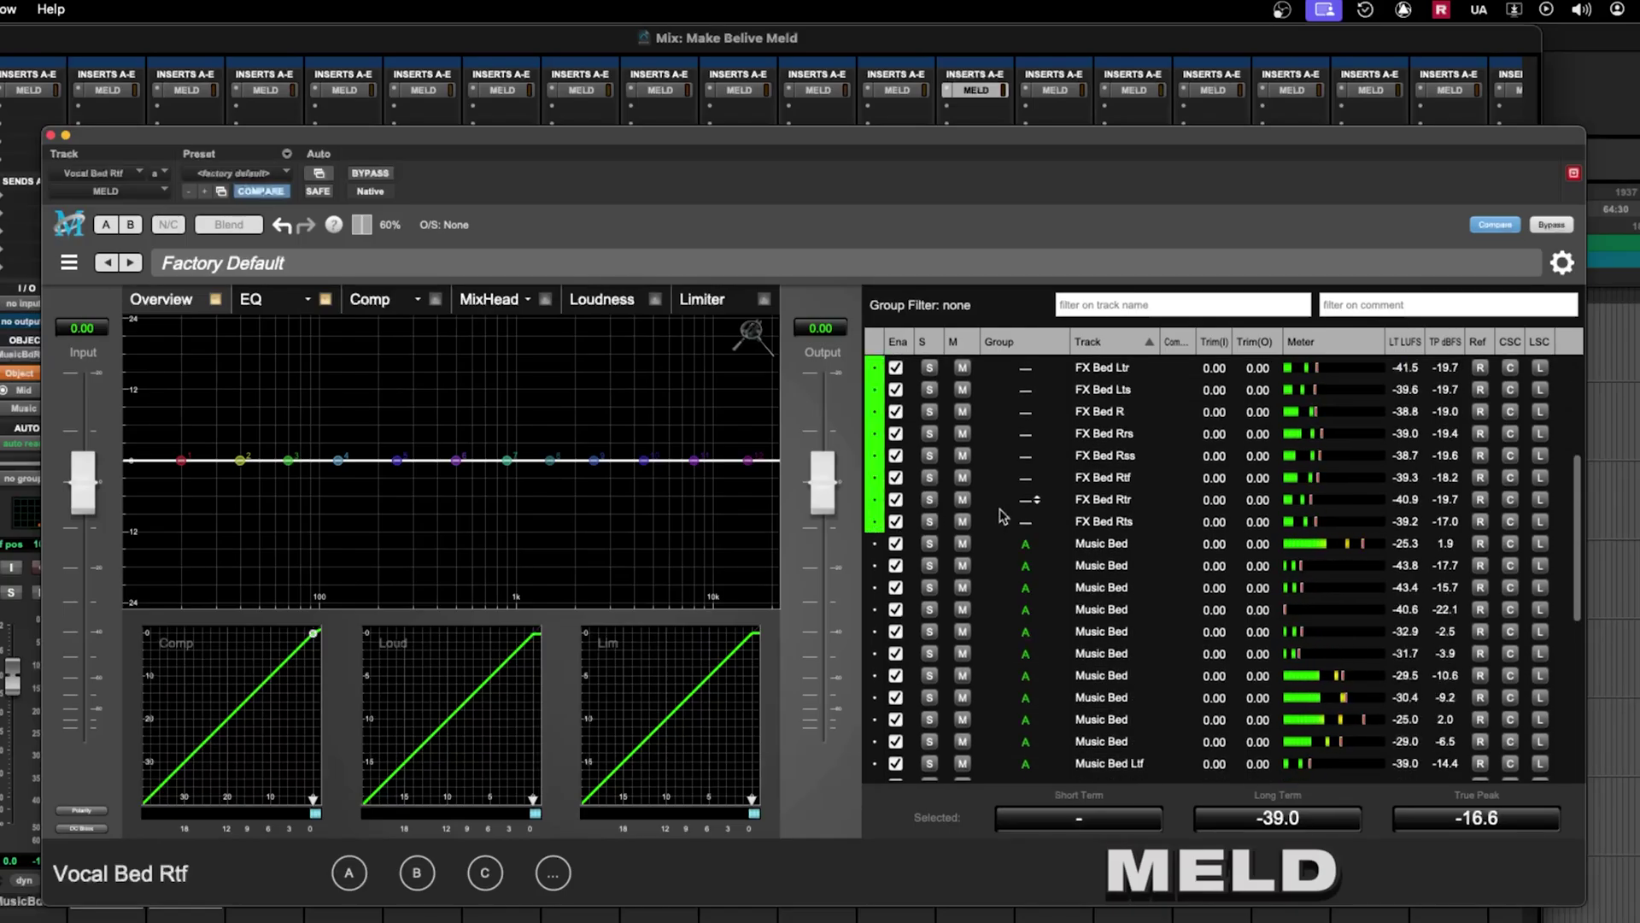
{"action": "left_click", "coordinate": [1026, 521]}
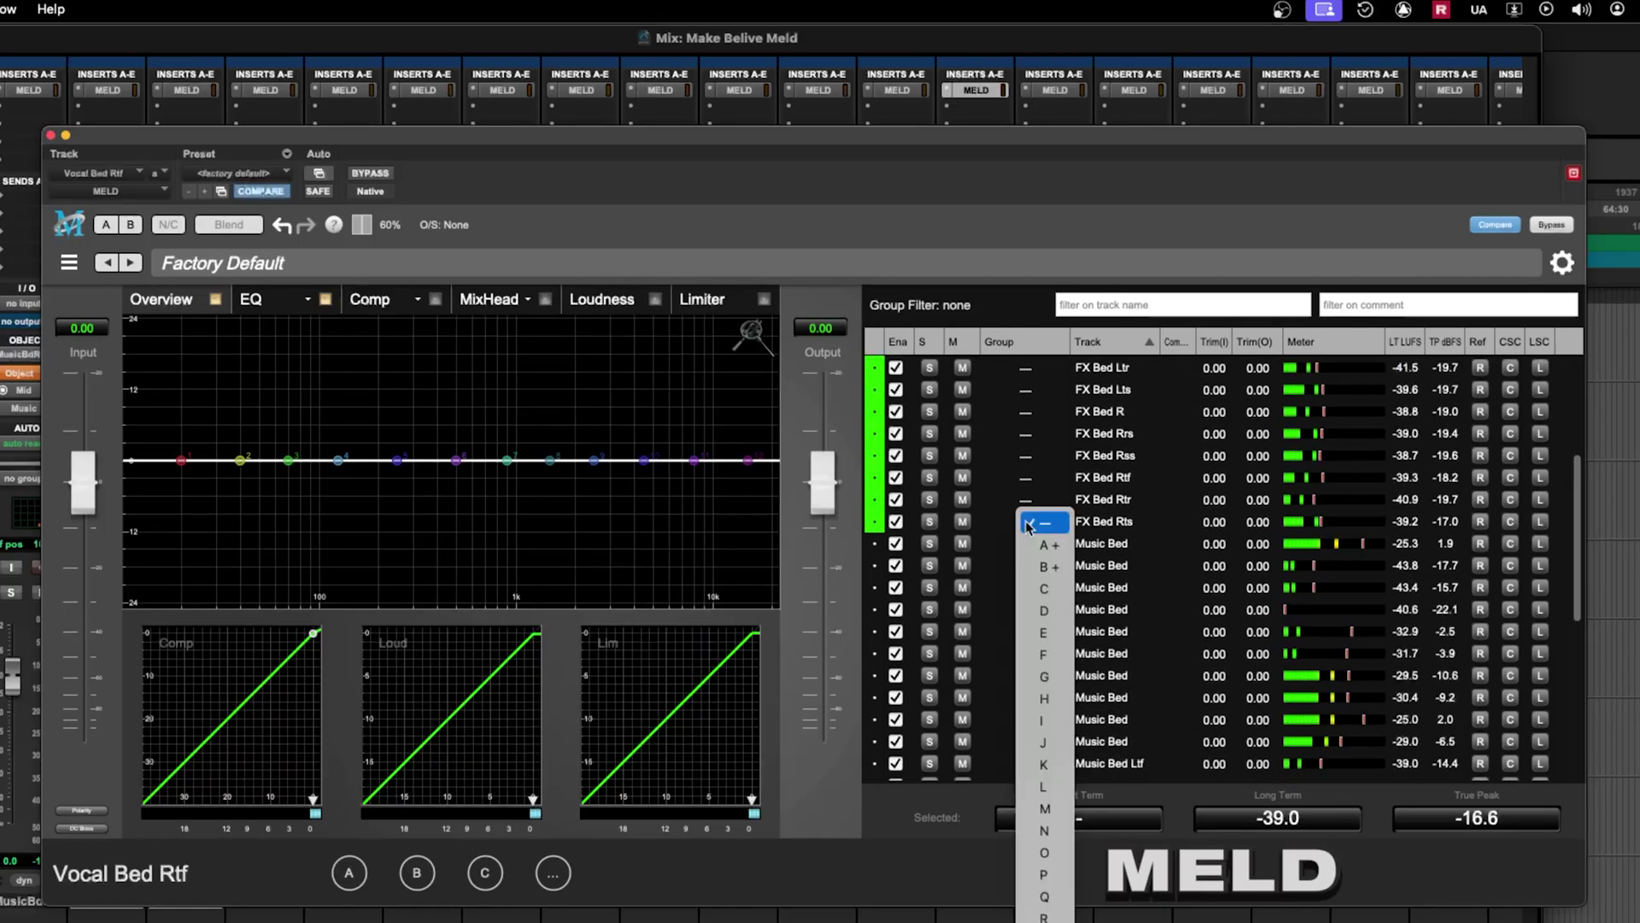
{"action": "left_click", "coordinate": [1043, 588]}
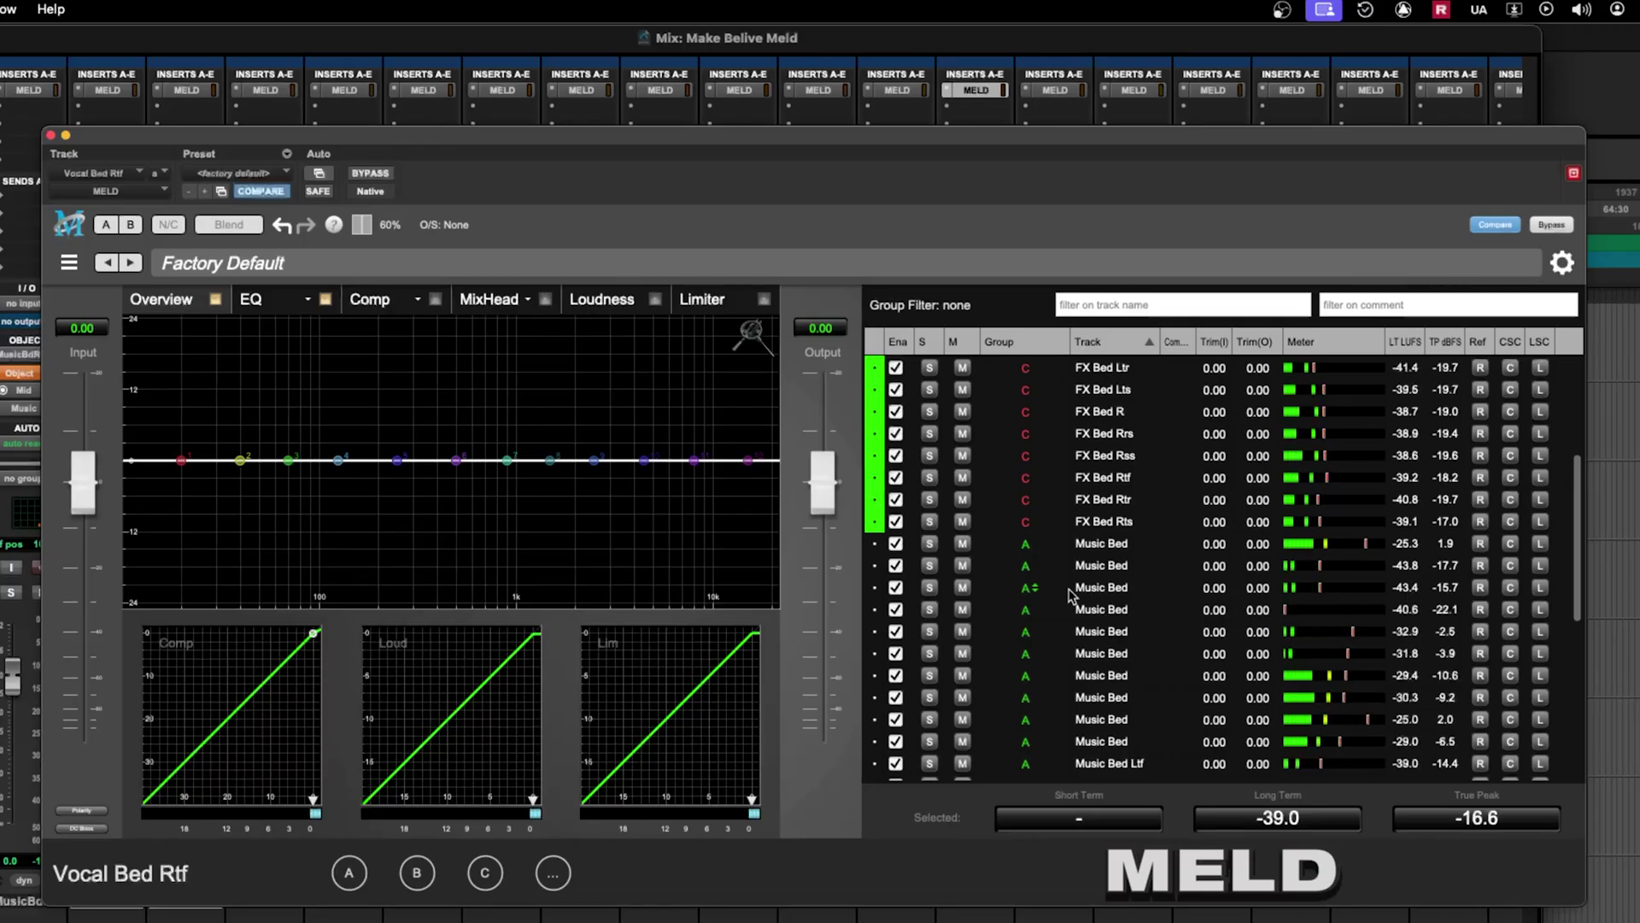
Step: Put Vocal Ad Lib Dry, Vocal Ad Lib Wet and Vocal Bed C into group B
{"action": "scroll", "coordinate": [1047, 589], "scroll_direction": "down", "scroll_amount": 4}
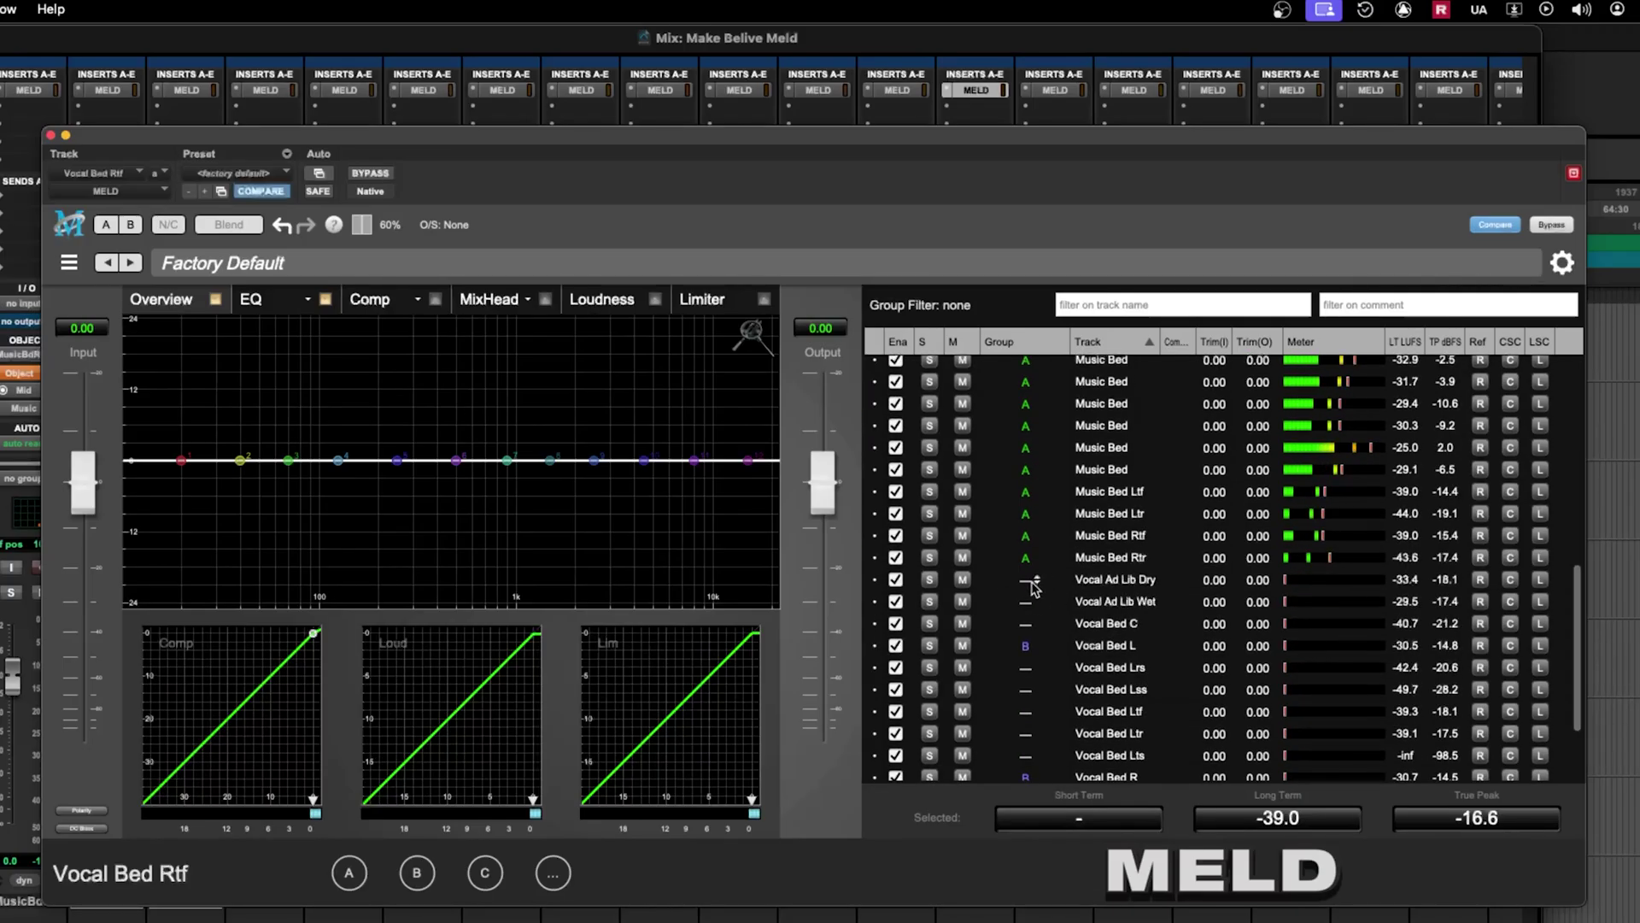
{"action": "left_click", "coordinate": [1029, 584]}
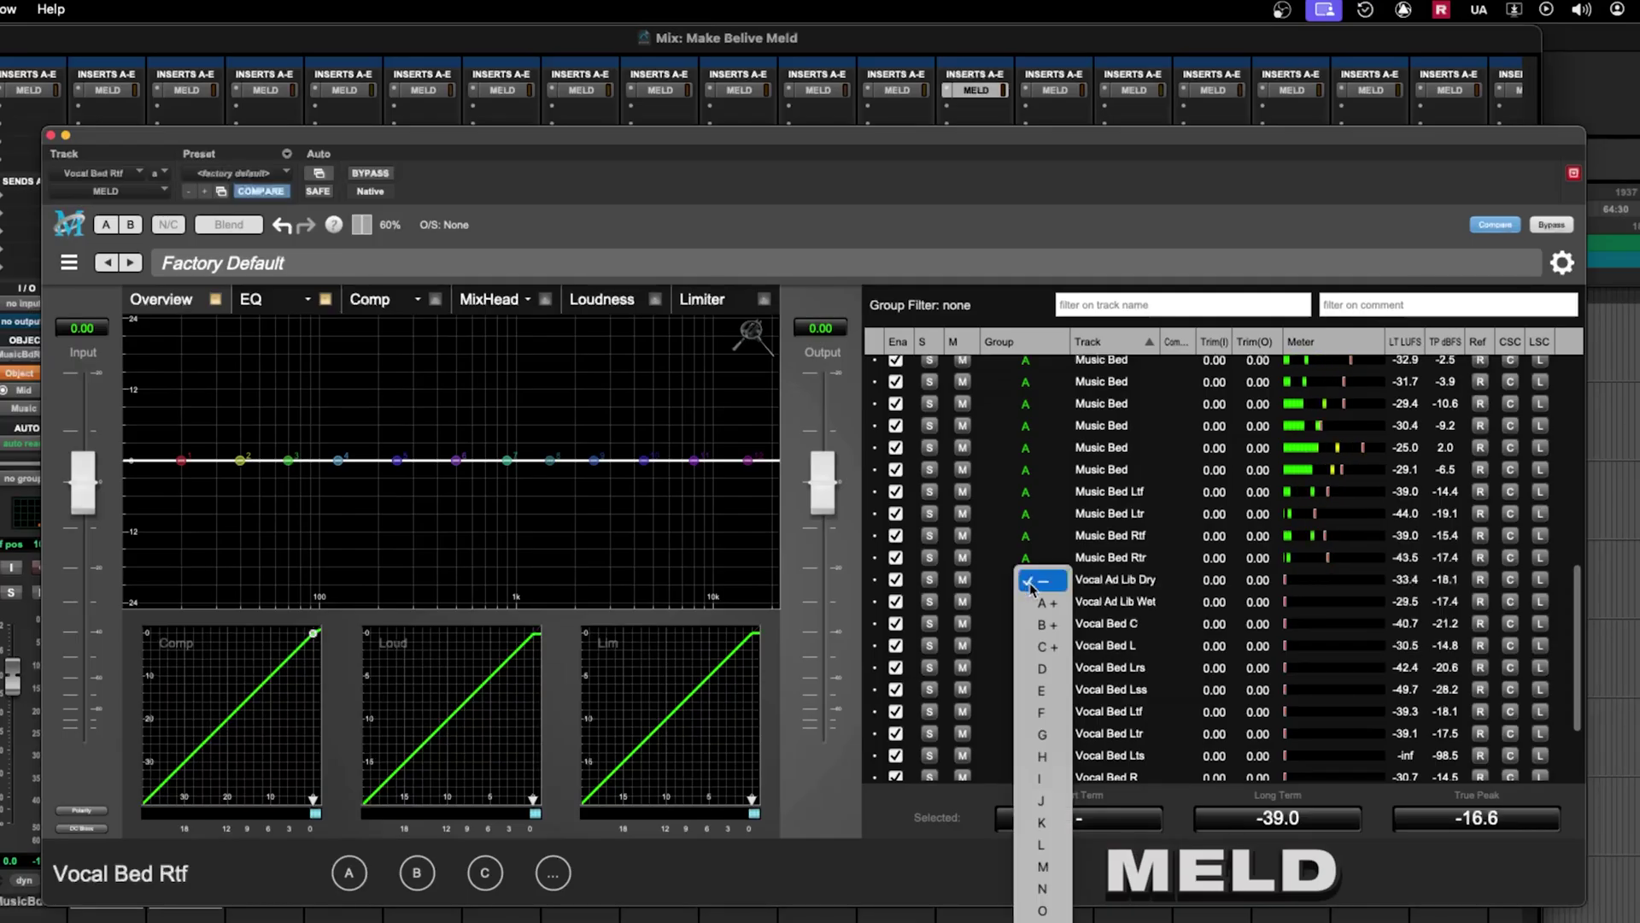
{"action": "left_click", "coordinate": [861, 586]}
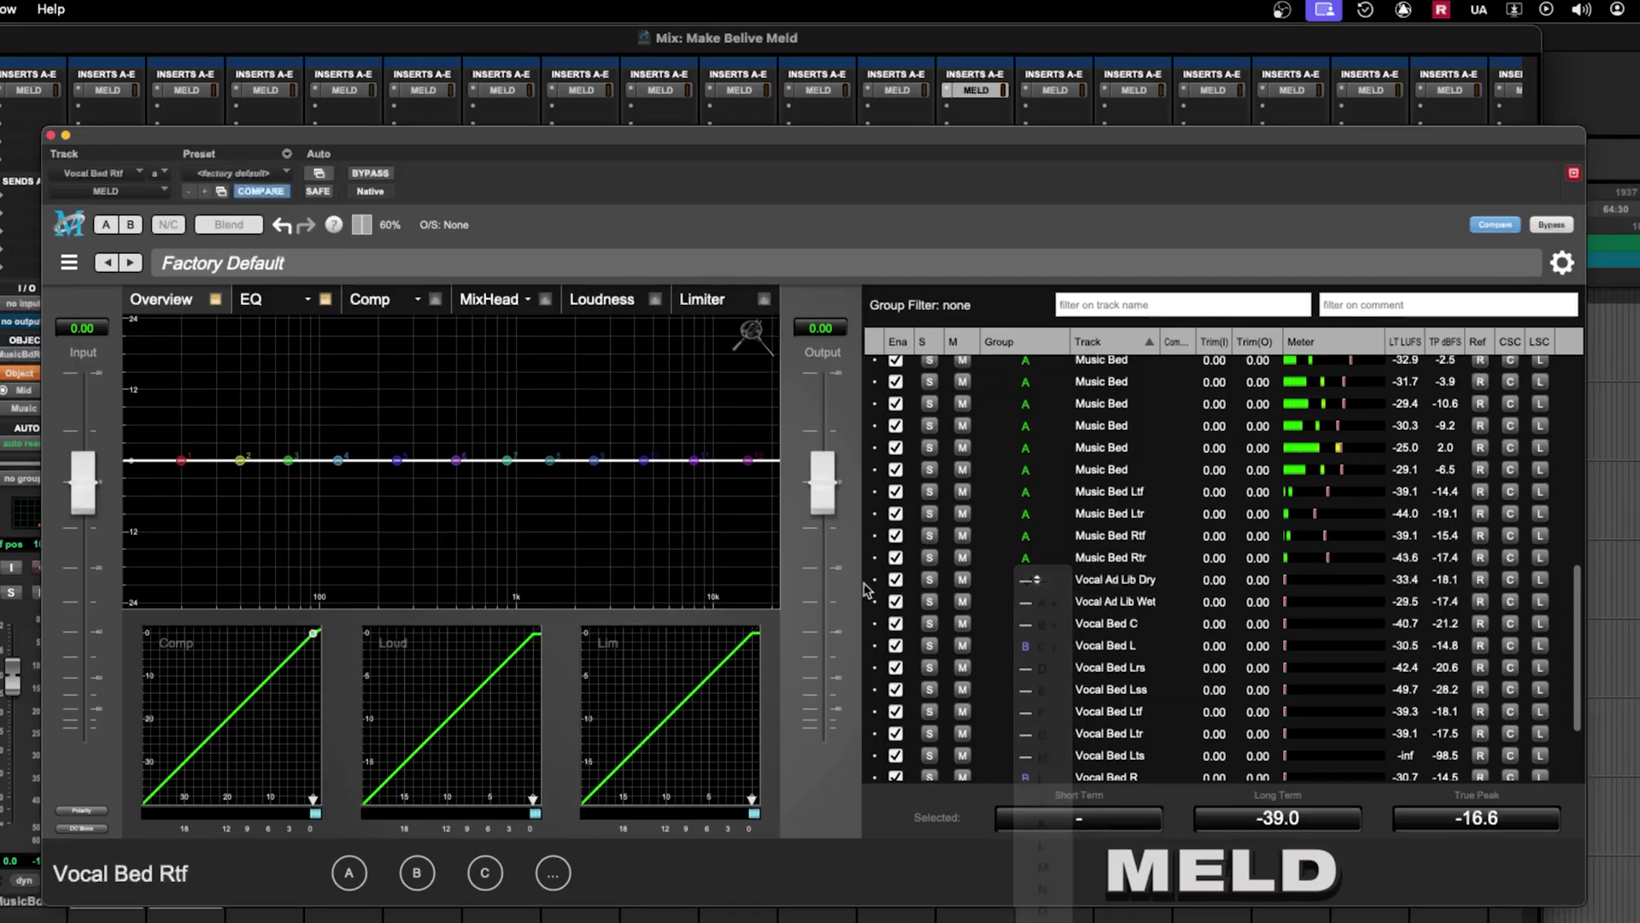
{"action": "left_click", "coordinate": [878, 626], "text": "shift"}
{"action": "left_click", "coordinate": [1013, 586]}
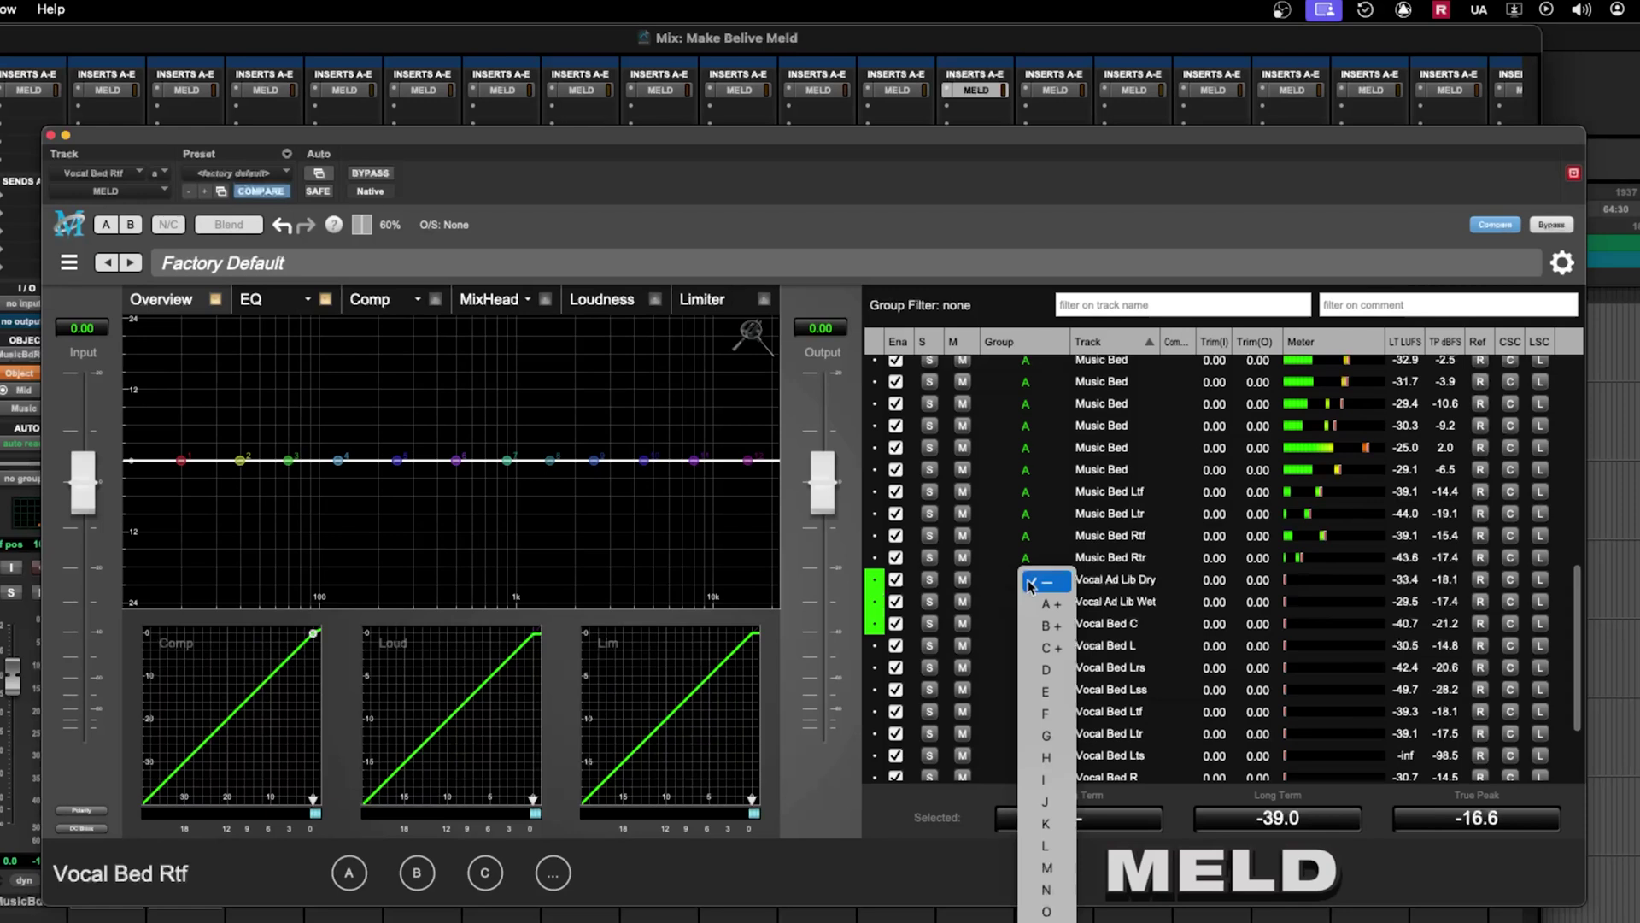
{"action": "left_click", "coordinate": [1068, 639]}
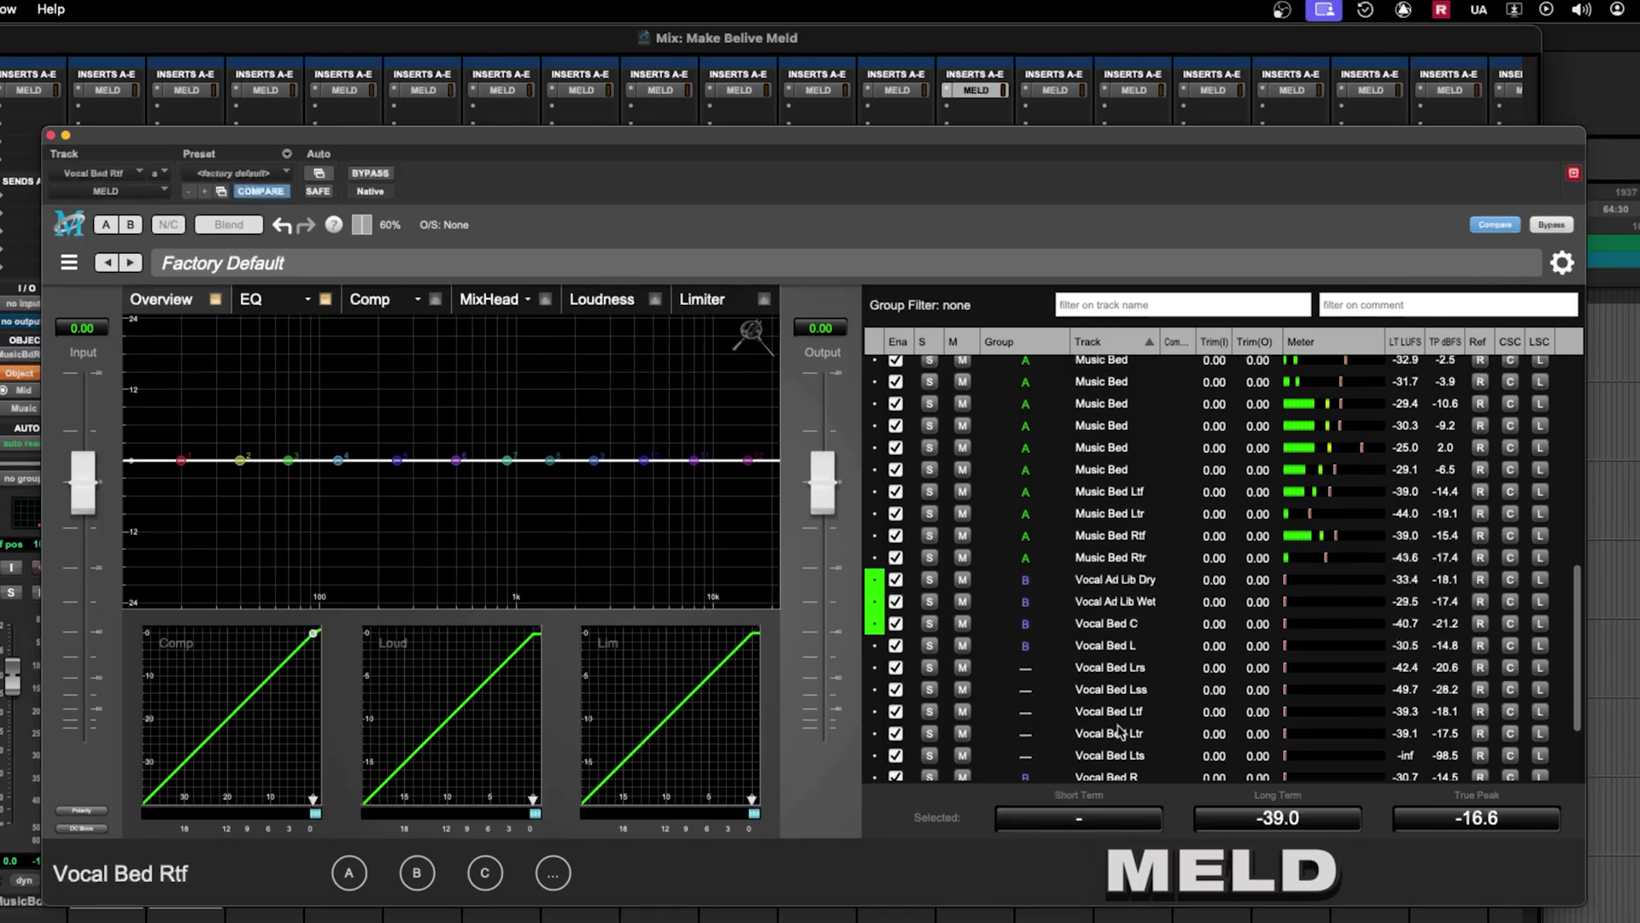
Step: Assign Vocal Bed Lrs through Rss, plus Rtf, Rtr and Rts, to group B
{"action": "scroll", "coordinate": [1119, 730], "scroll_direction": "down", "scroll_amount": 5}
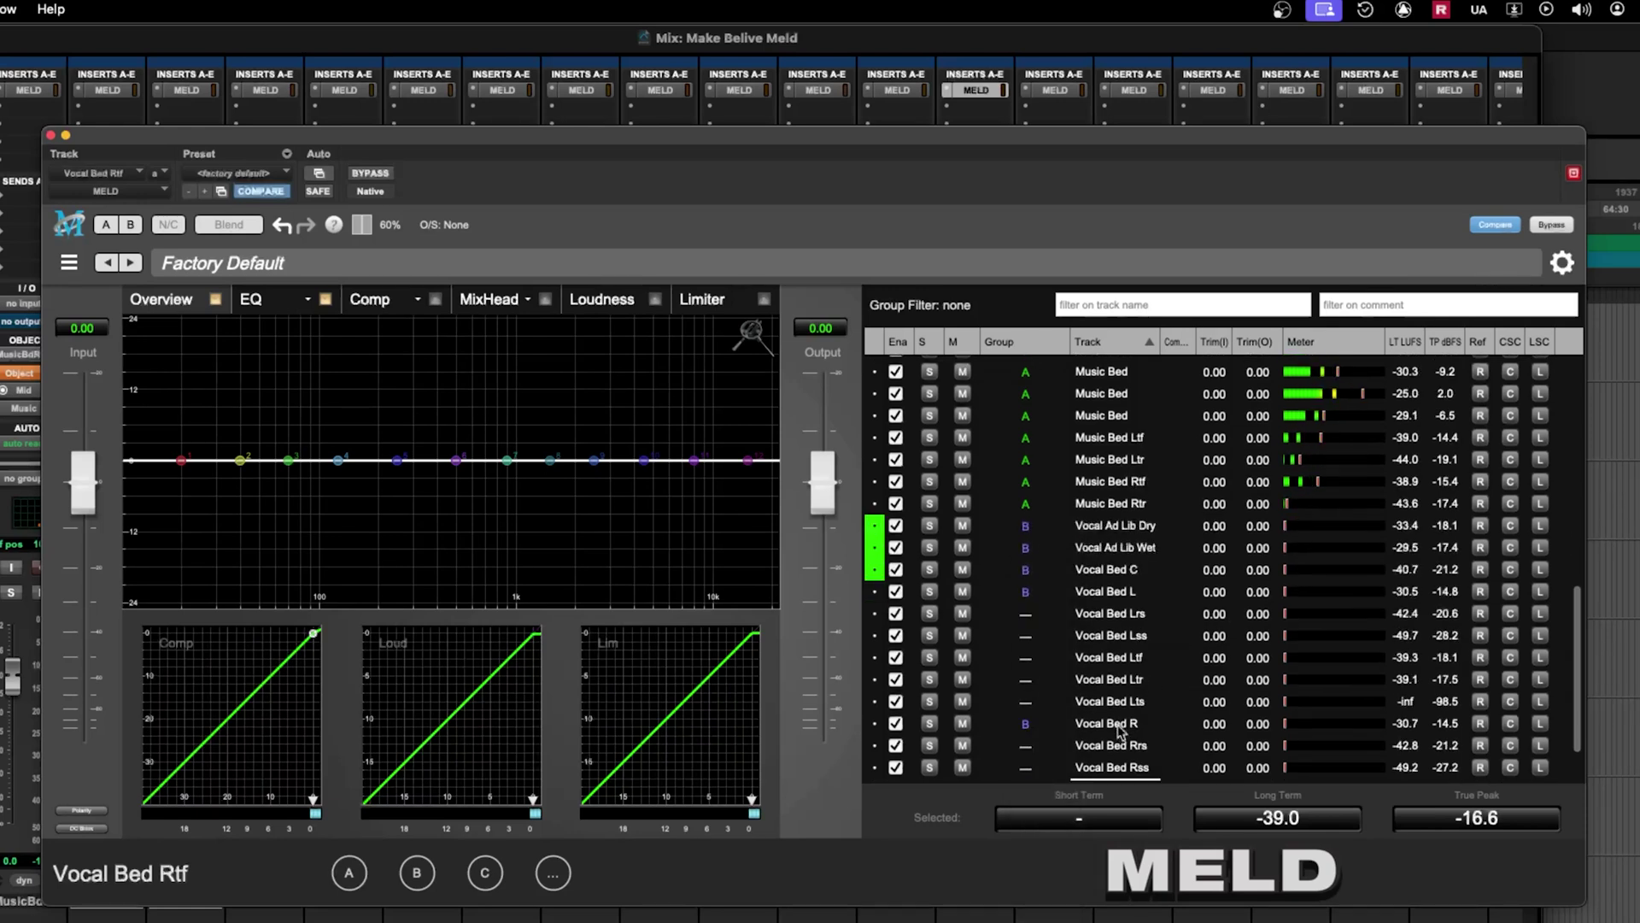
{"action": "left_click", "coordinate": [875, 552]}
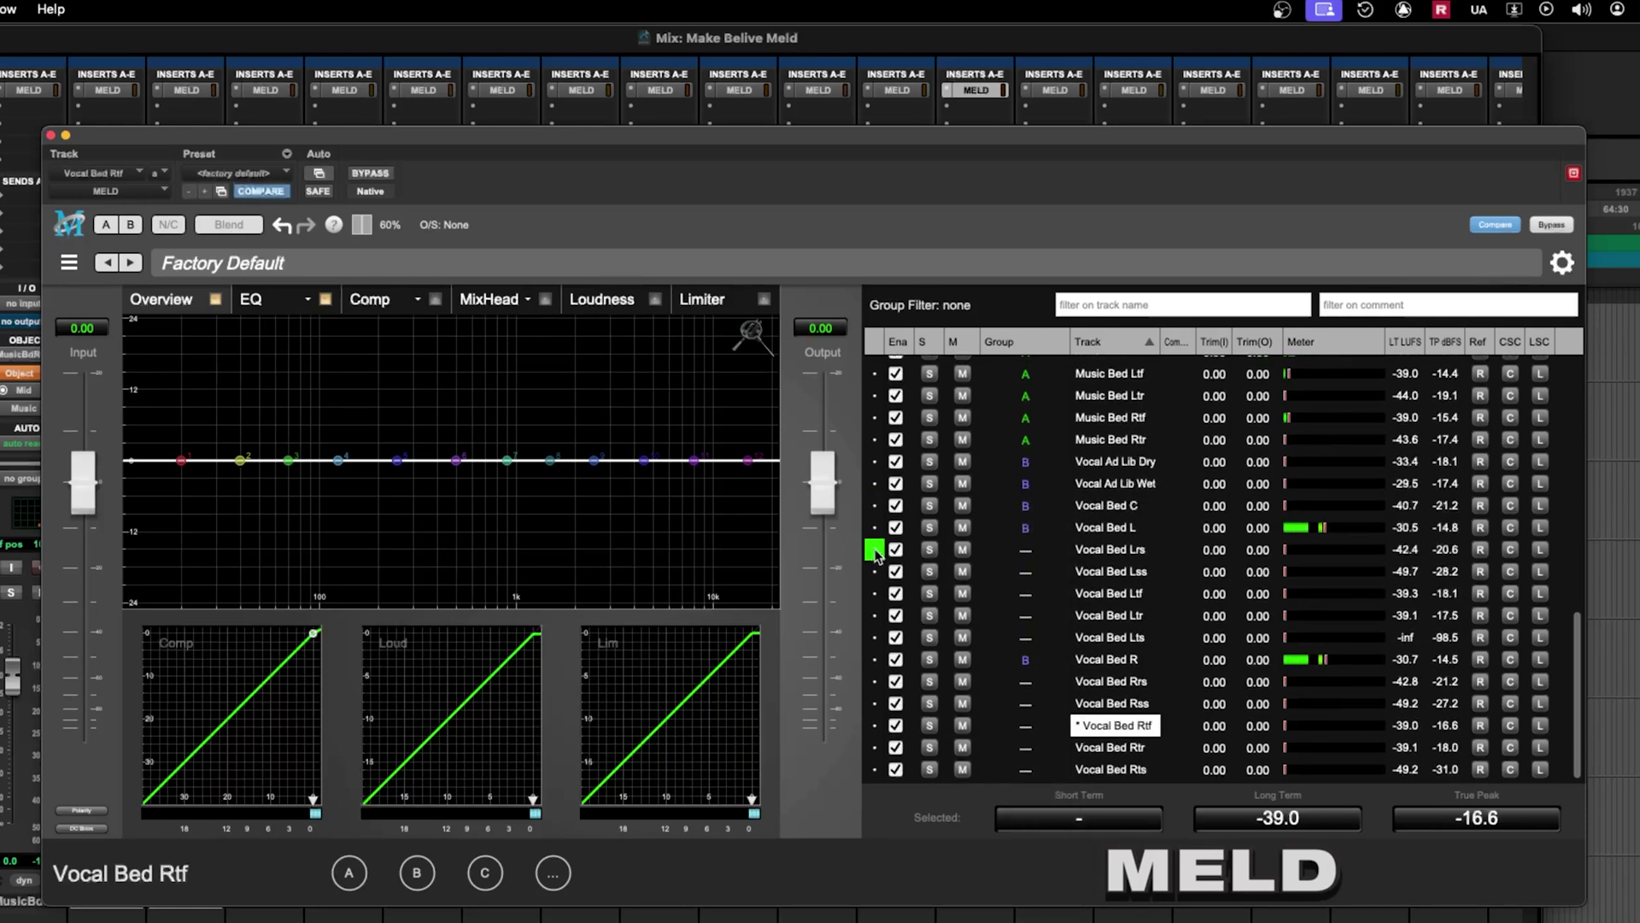
{"action": "left_click", "coordinate": [870, 704], "text": "shift"}
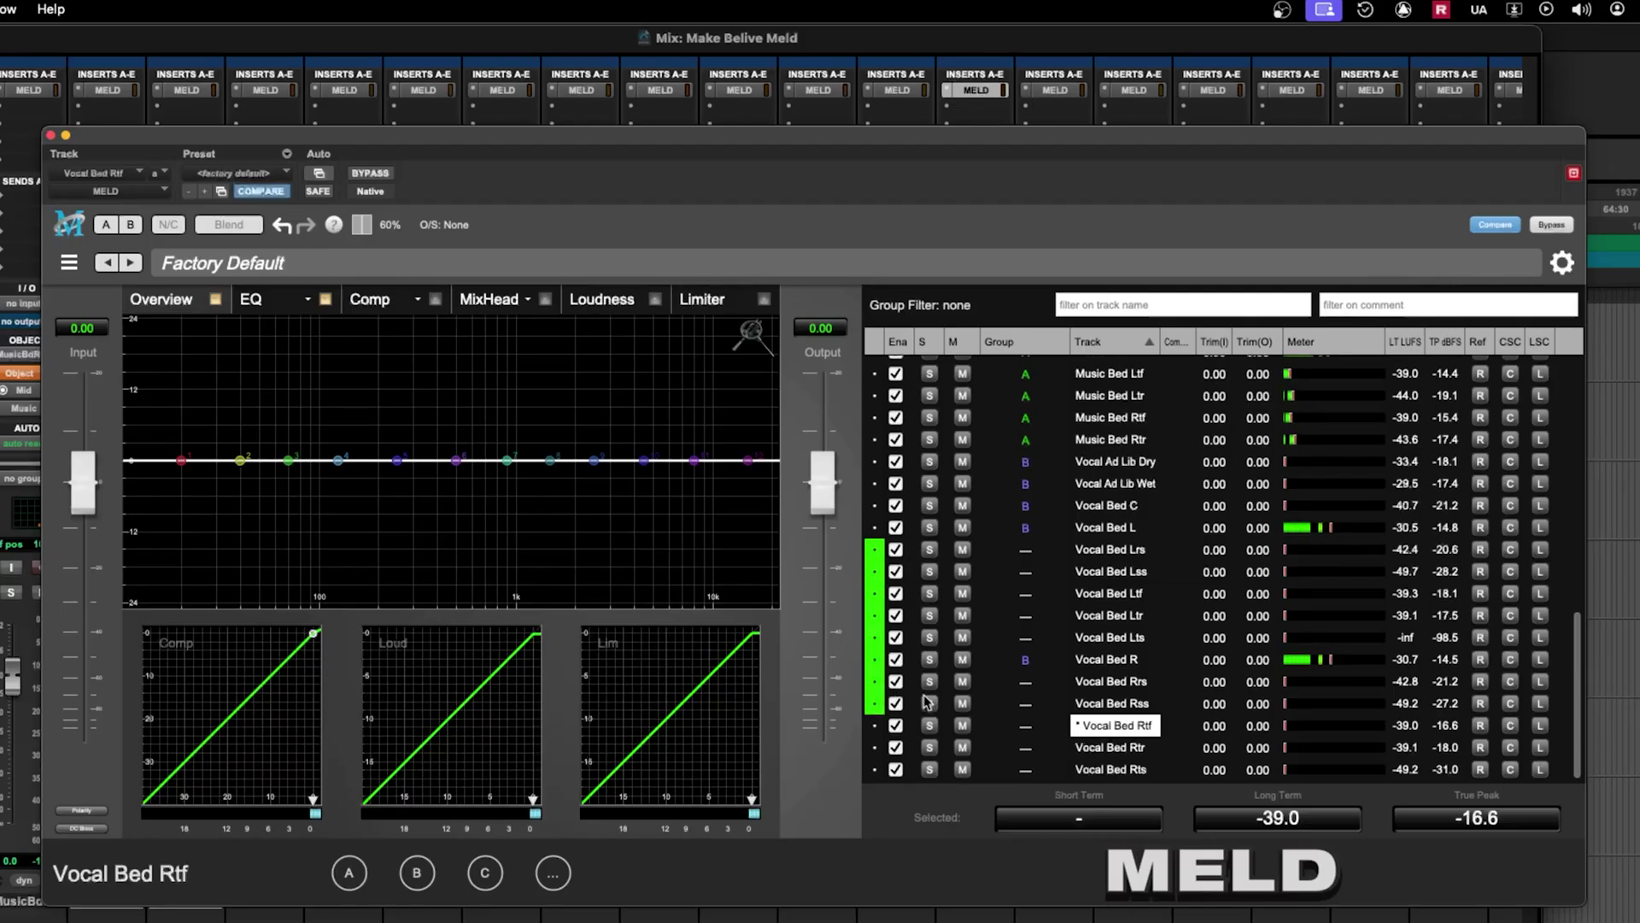
{"action": "left_click", "coordinate": [1034, 707]}
{"action": "left_click", "coordinate": [1059, 756]}
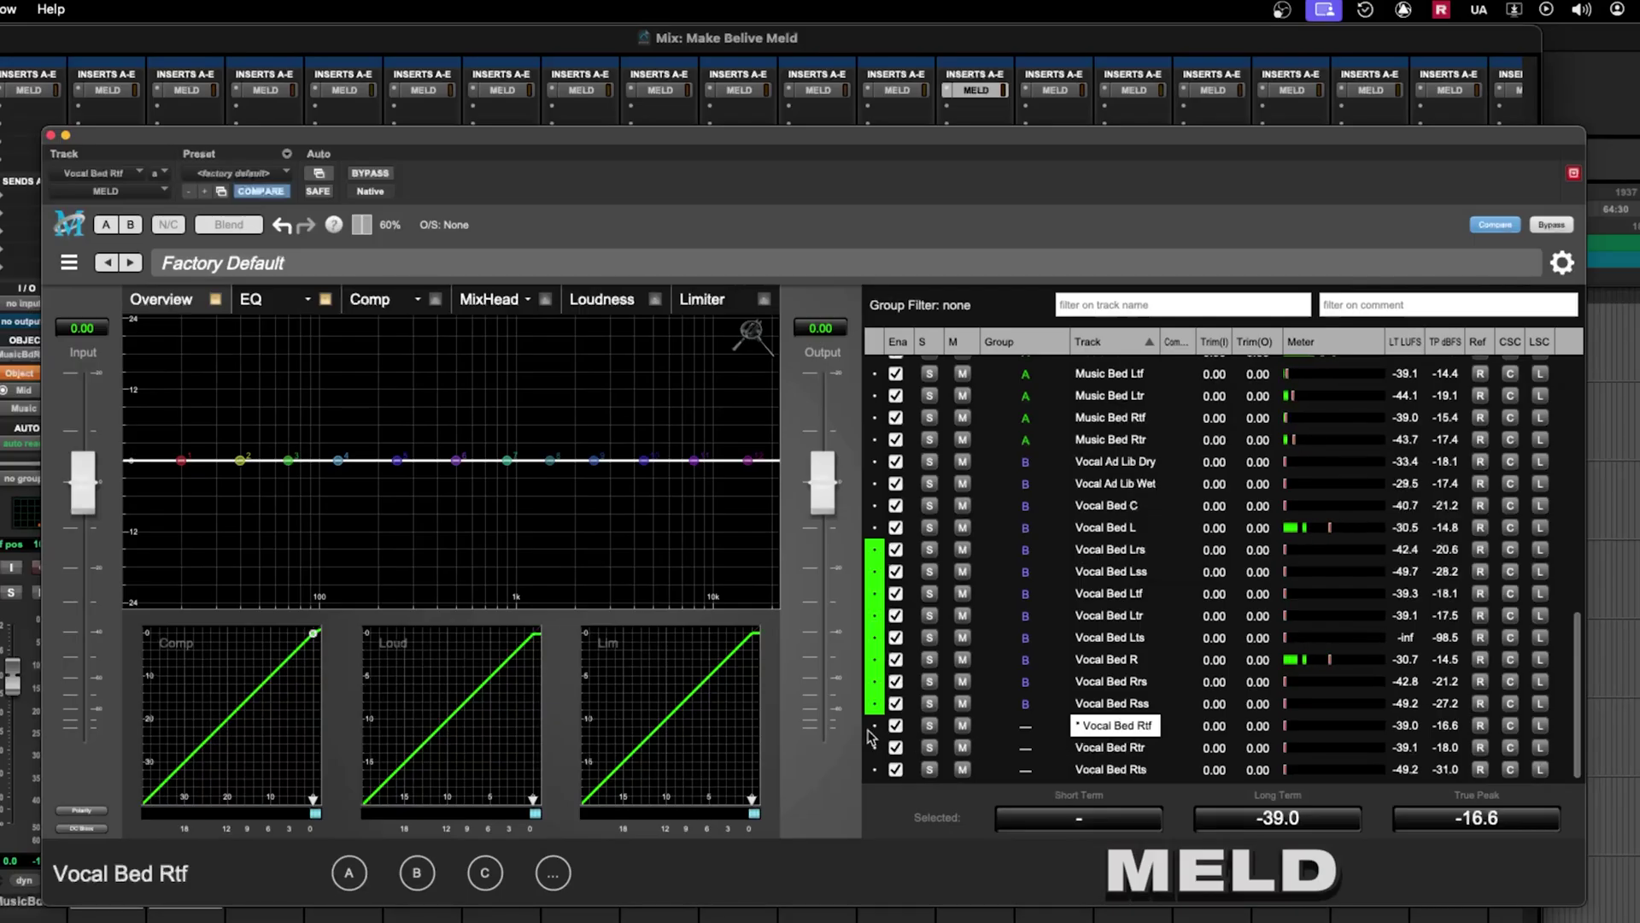
{"action": "left_click_drag", "start_coordinate": [868, 731], "coordinate": [883, 768]}
{"action": "left_click", "coordinate": [1021, 726]}
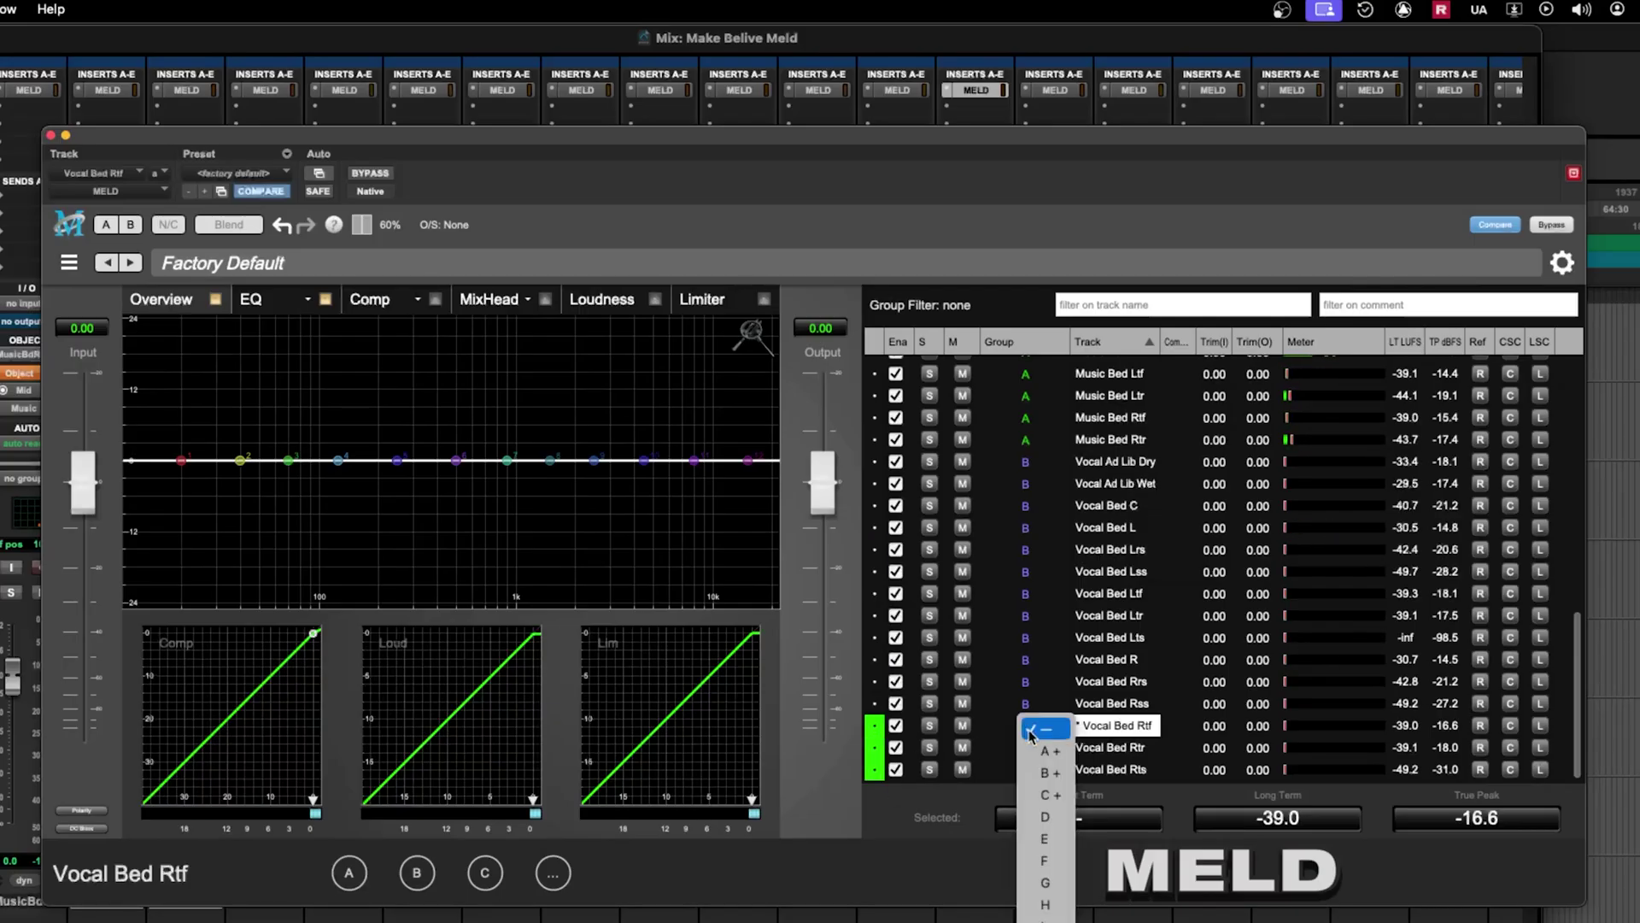
{"action": "left_click", "coordinate": [1064, 767]}
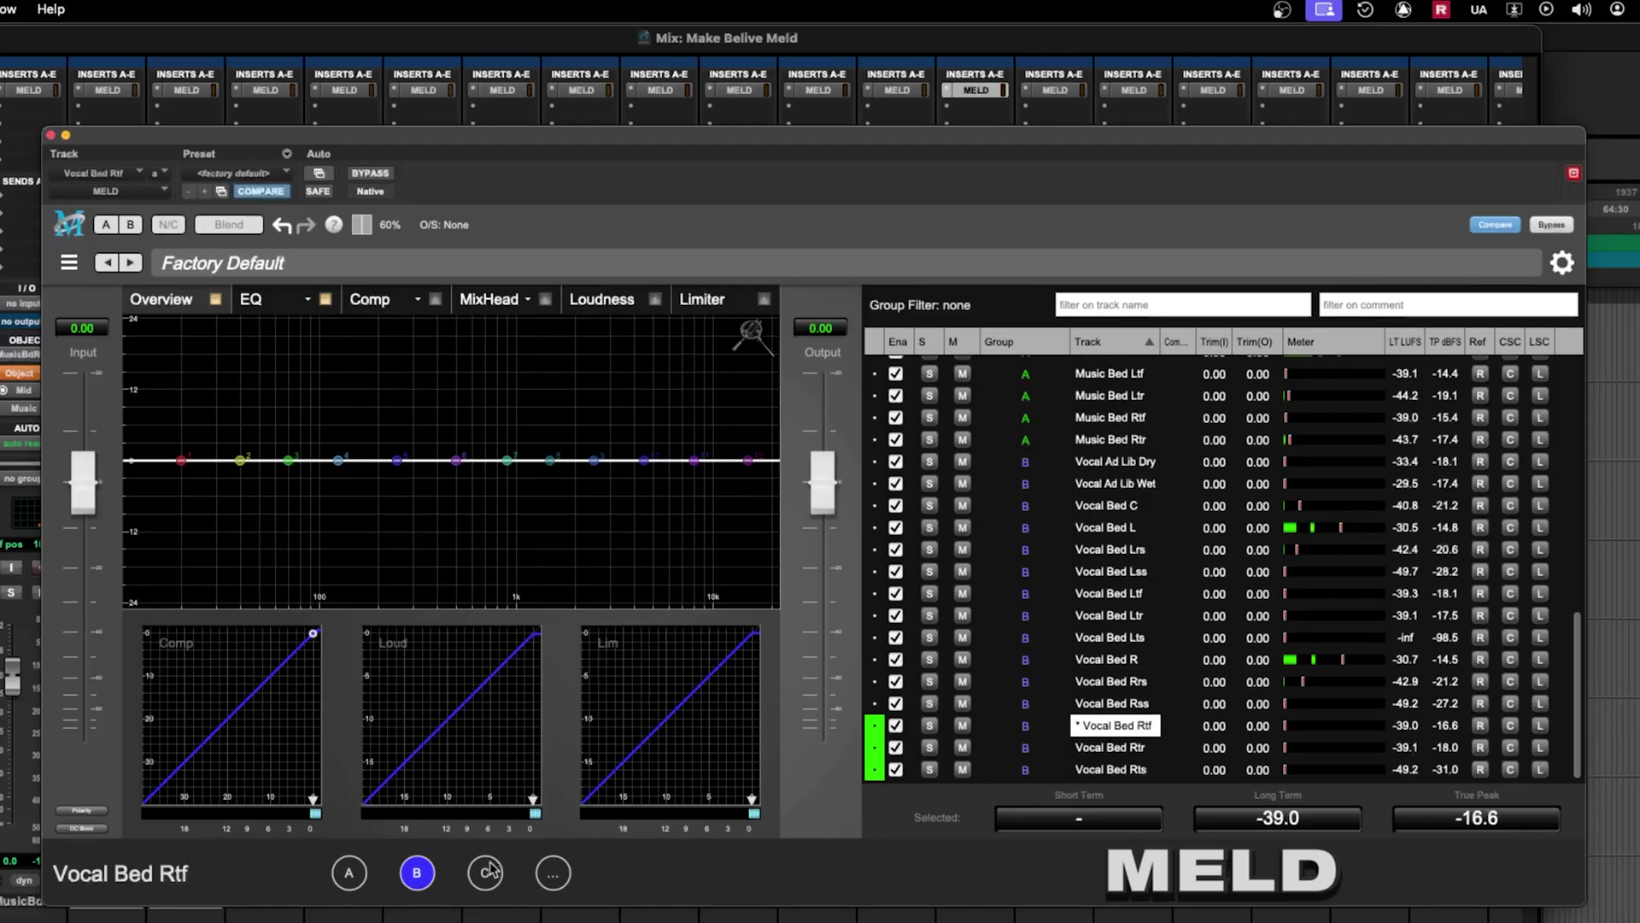
Step: Move Vocal Bed Rtf into group C
{"action": "scroll", "coordinate": [914, 658], "scroll_direction": "up", "scroll_amount": 15}
{"action": "scroll", "coordinate": [914, 658], "scroll_direction": "down", "scroll_amount": 15}
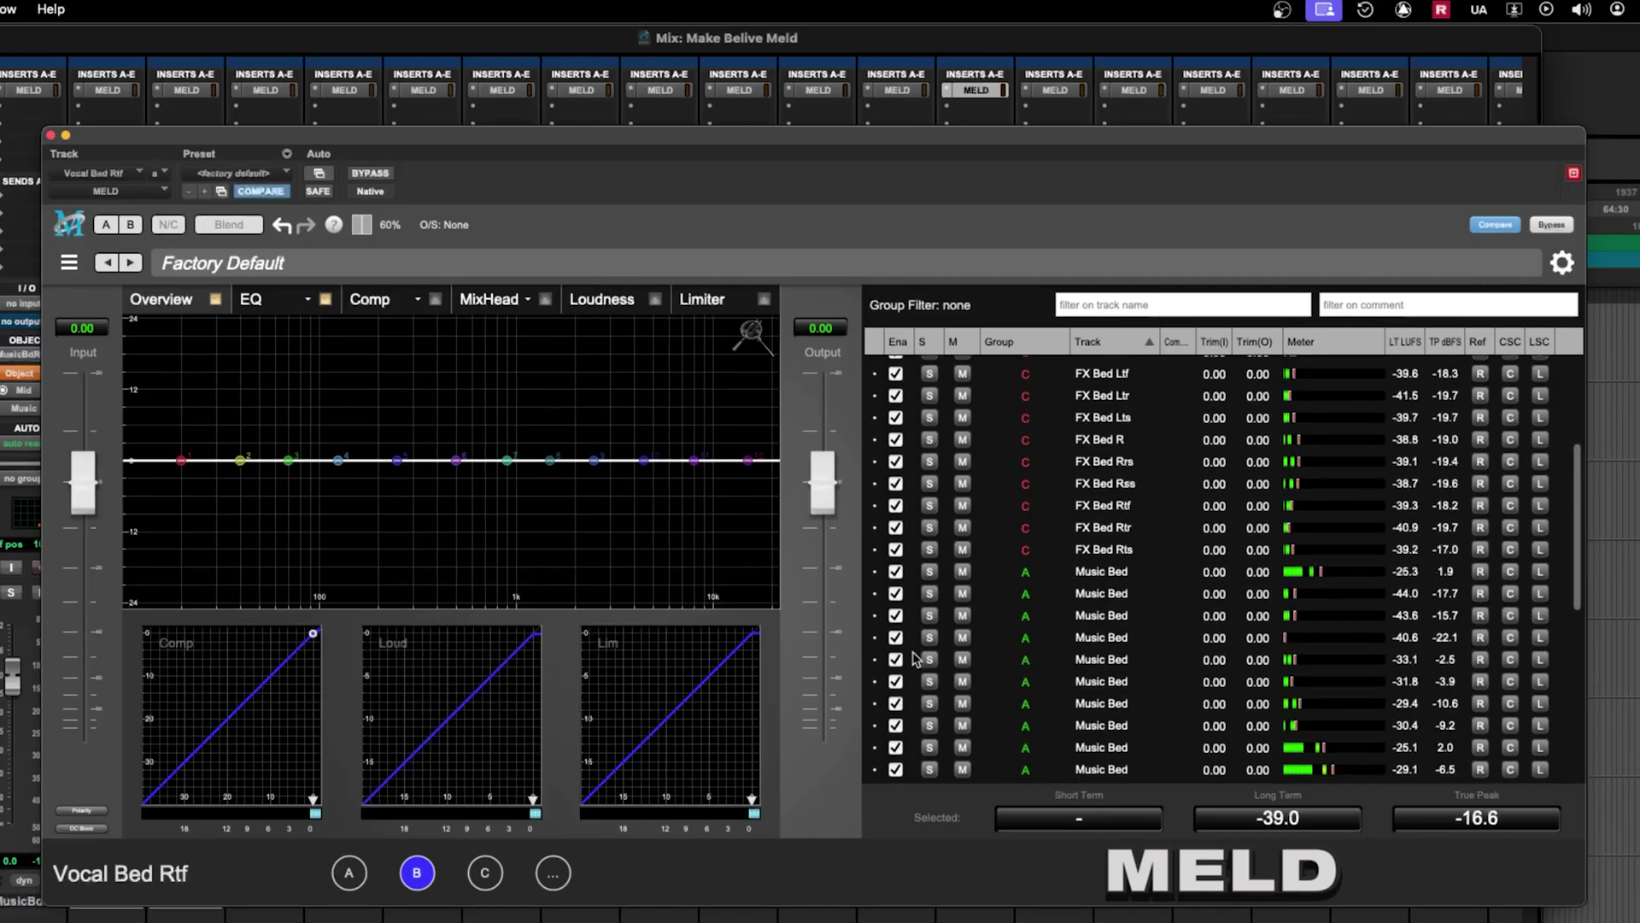
{"action": "left_click", "coordinate": [490, 872]}
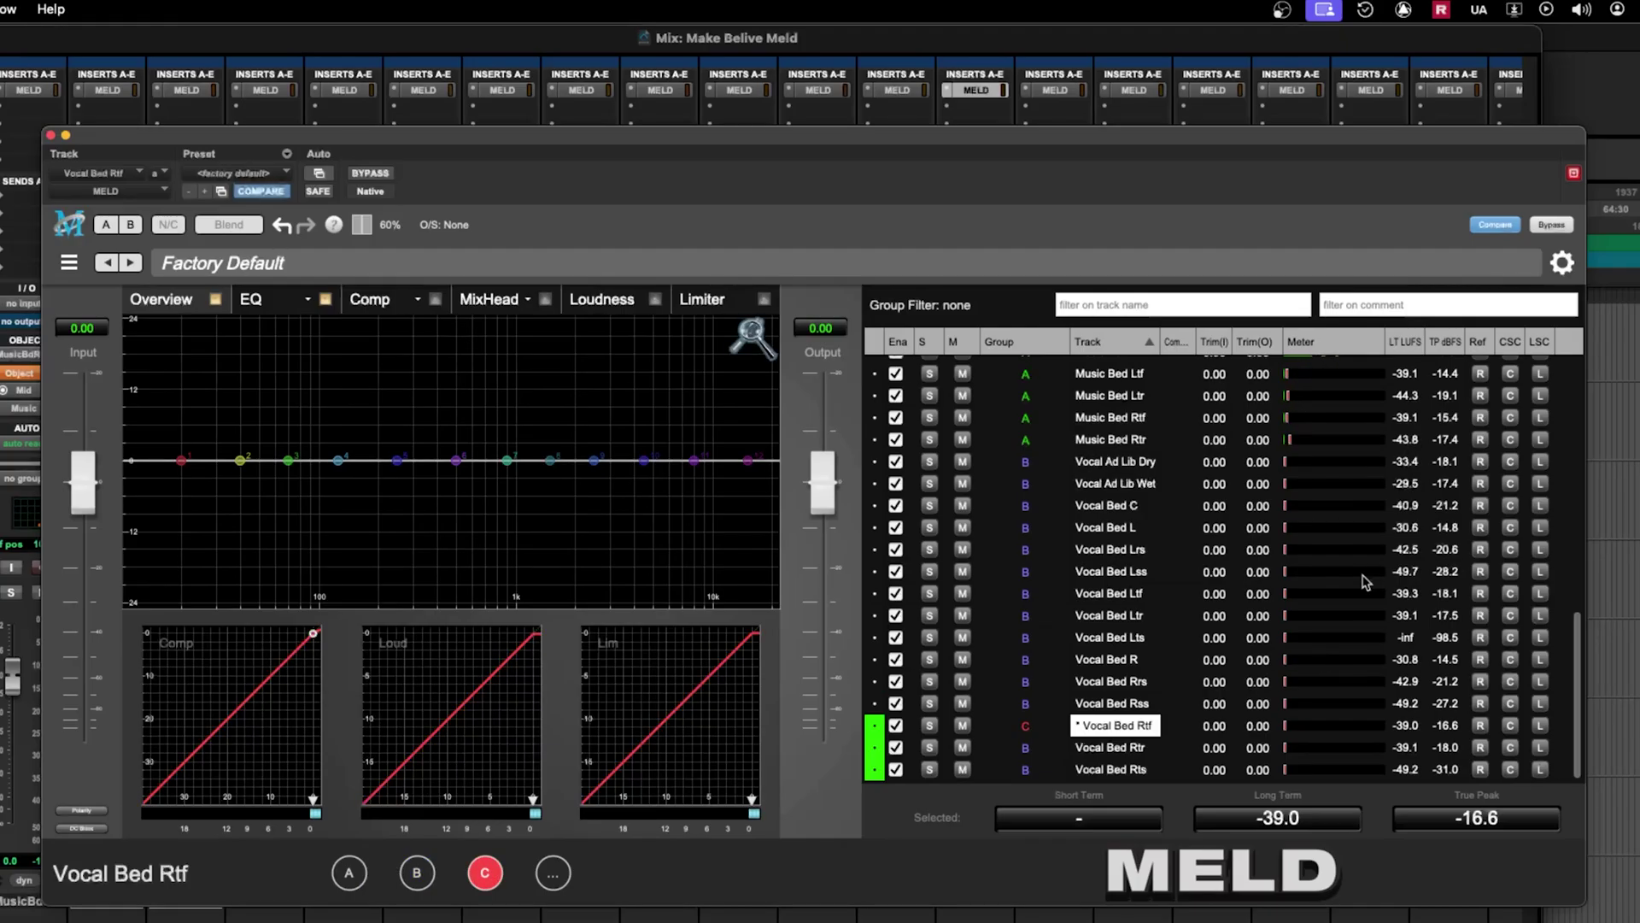
Step: Turn on CSC sidechain for all group A Music Bed tracks
{"action": "scroll", "coordinate": [1450, 474], "scroll_direction": "up", "scroll_amount": 5}
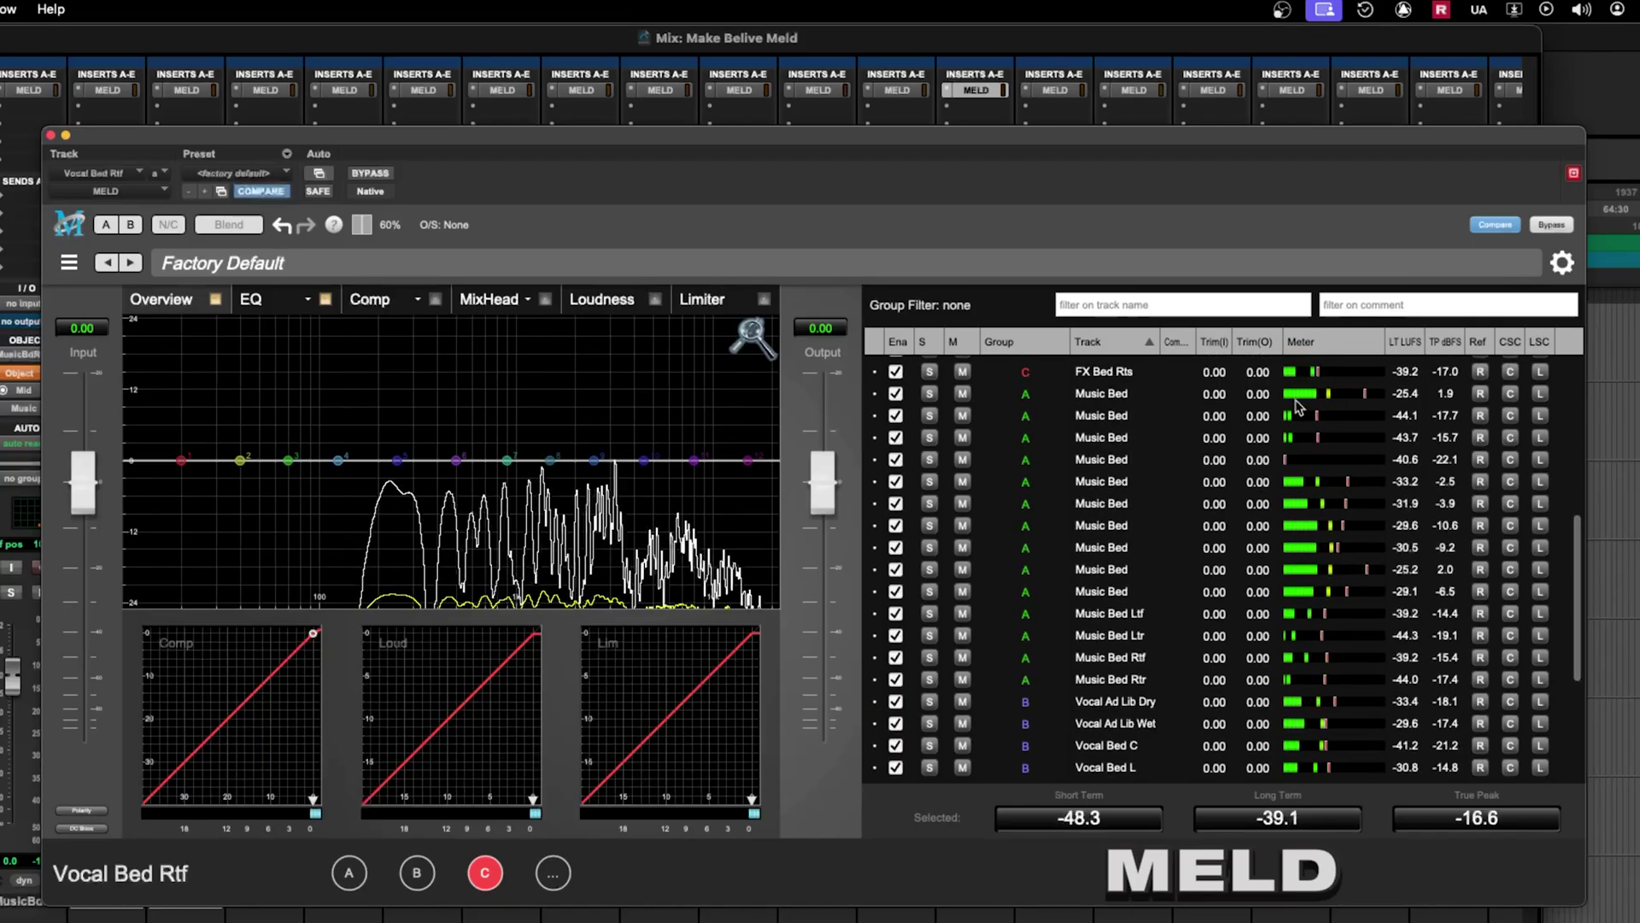
{"action": "left_click", "coordinate": [1509, 415]}
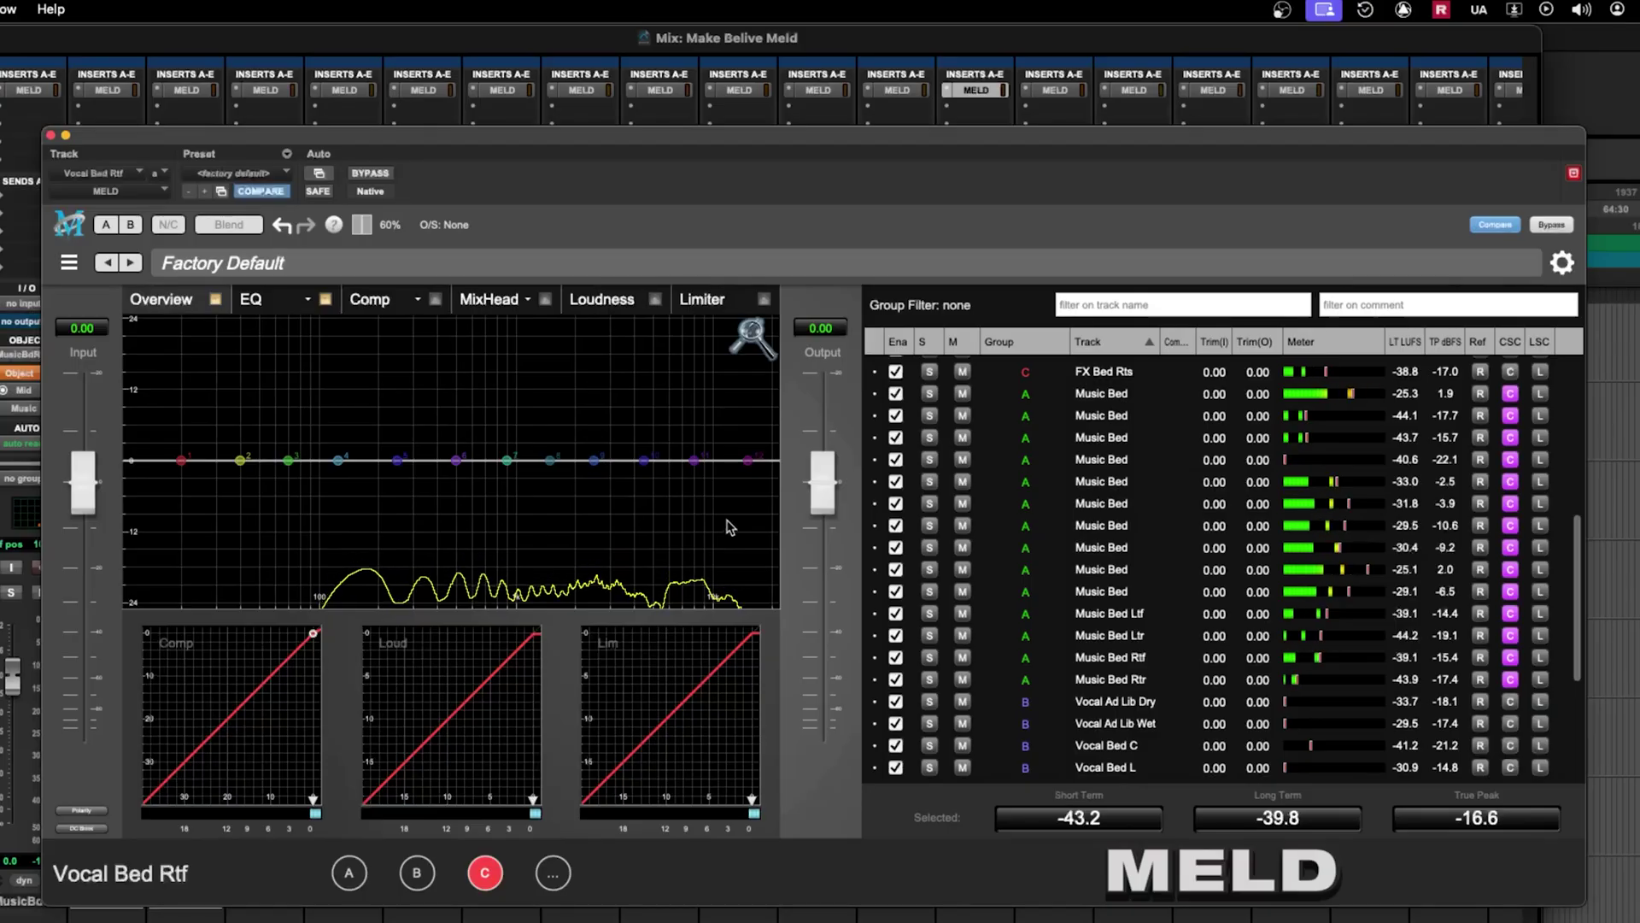
{"action": "key", "text": "super+equal"}
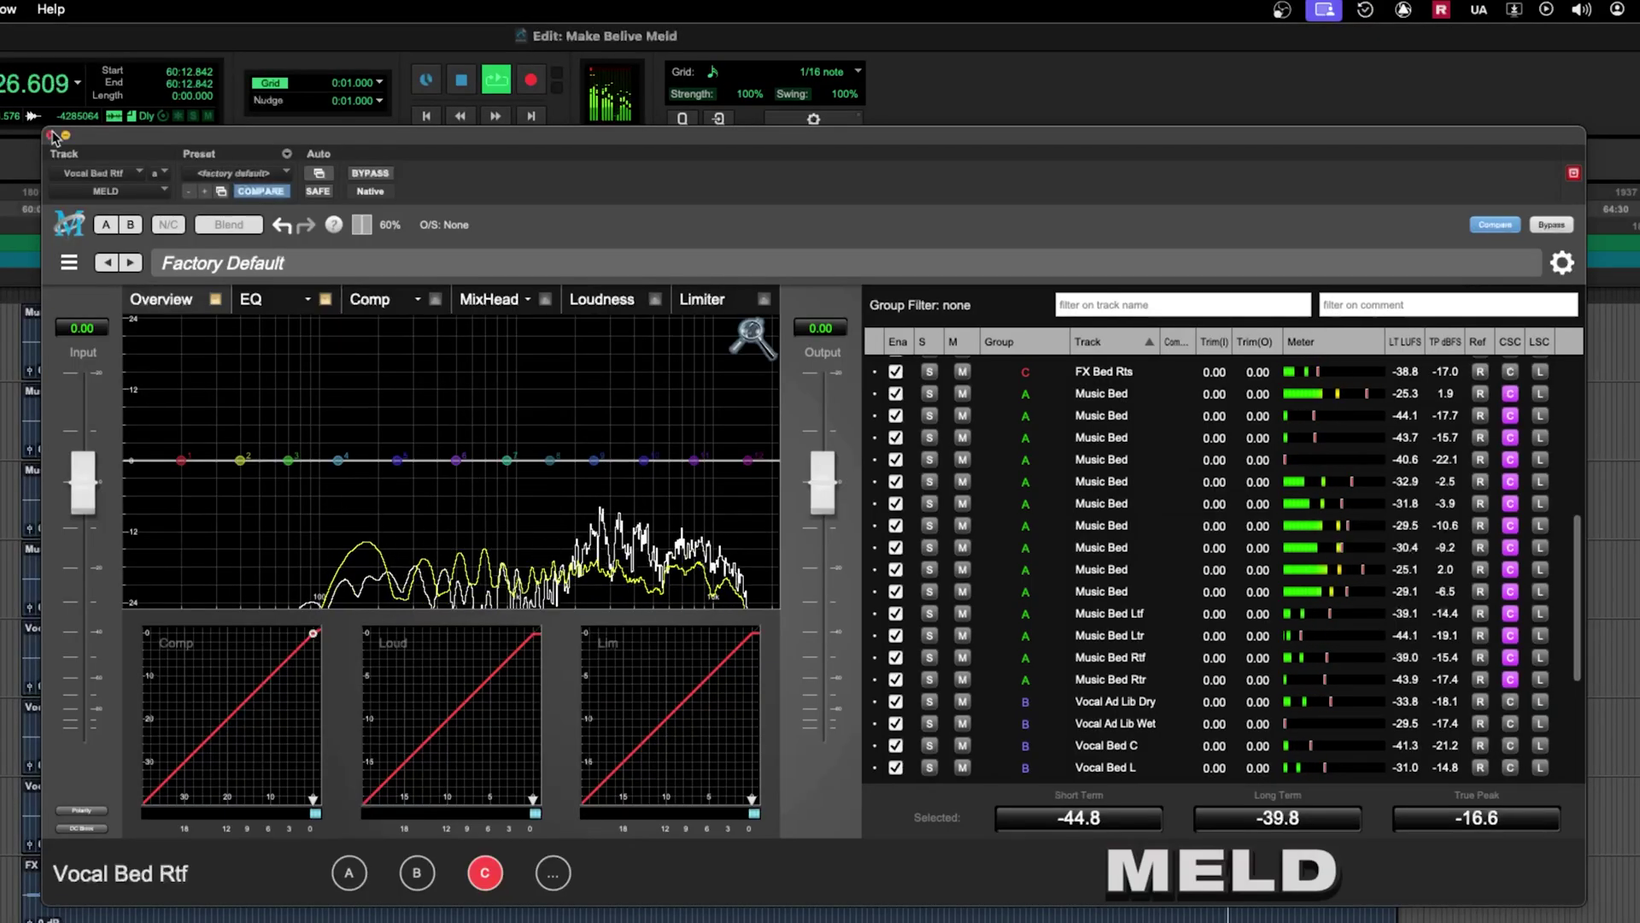
Step: Close MELD, set the playhead near 61:57, and return to the mix view's Music Bed strip
{"action": "key", "text": "super+w"}
{"action": "left_click", "coordinate": [716, 639]}
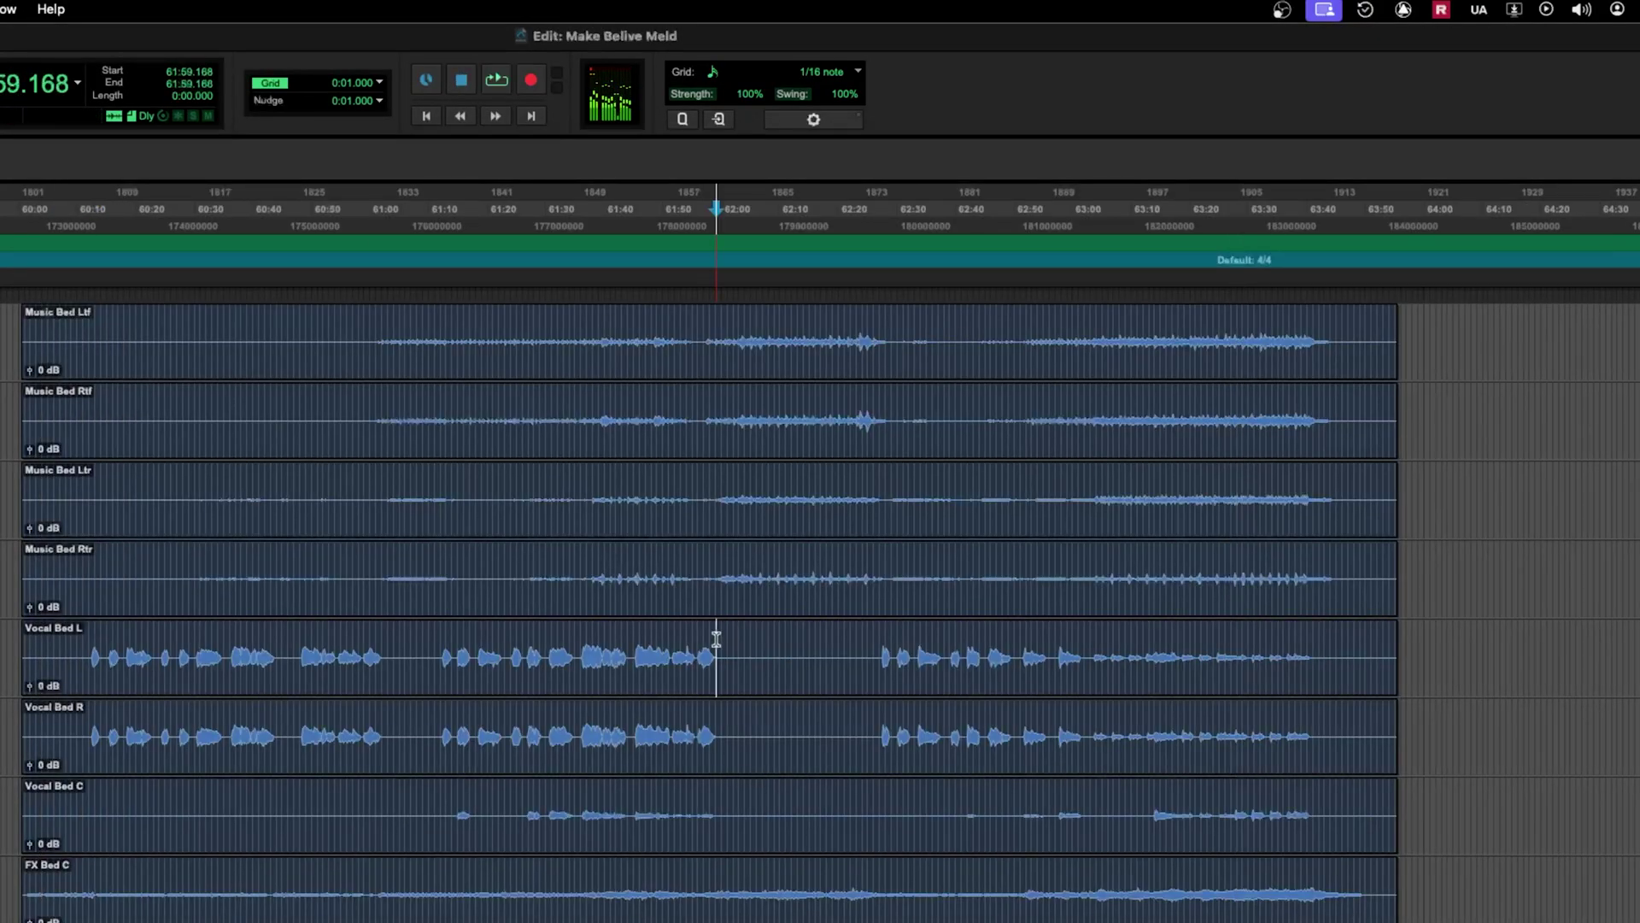
{"action": "key", "text": "super+equal"}
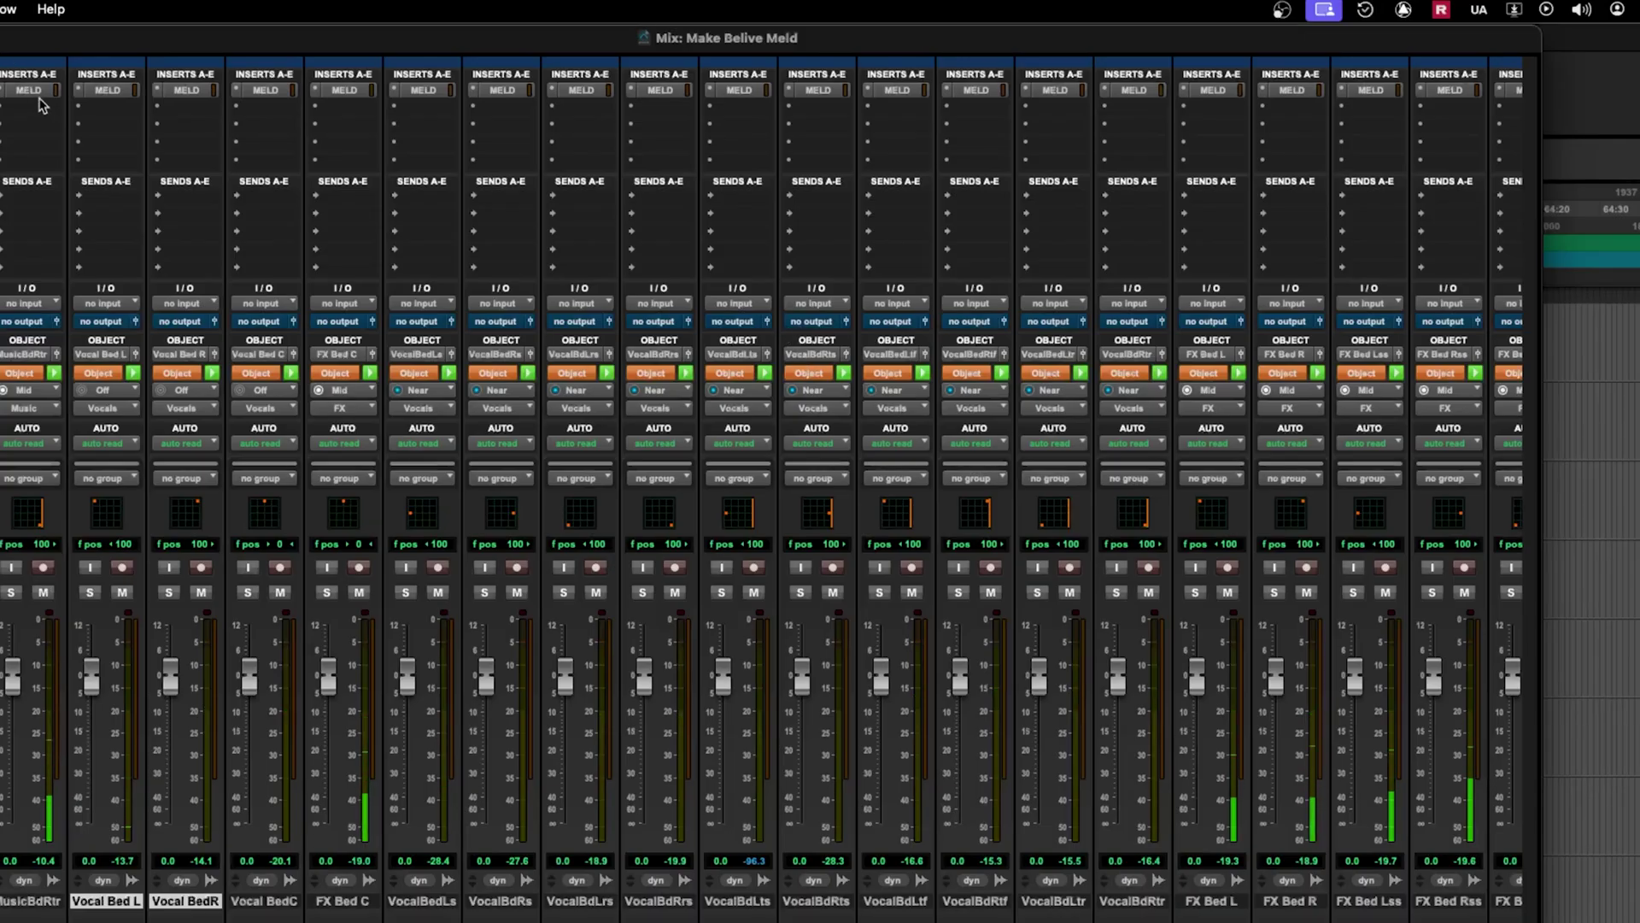
{"action": "scroll", "coordinate": [38, 104], "scroll_direction": "left", "scroll_amount": 6}
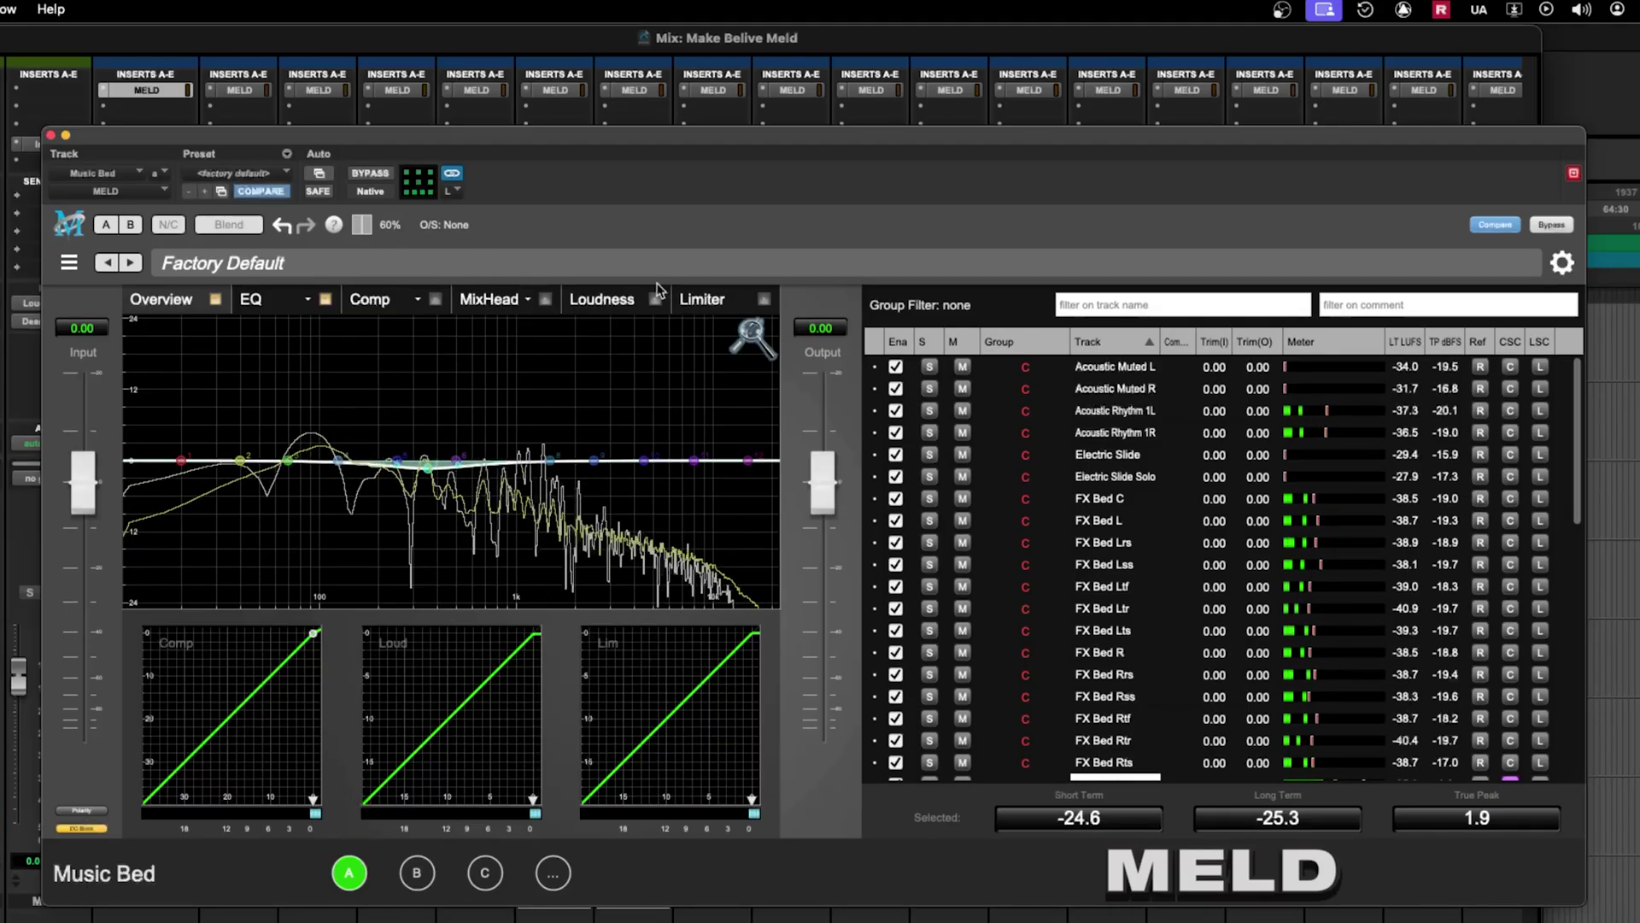
Step: Inspect the Music Bed's tape saturation settings on the MixHead tab
{"action": "left_click", "coordinate": [527, 304]}
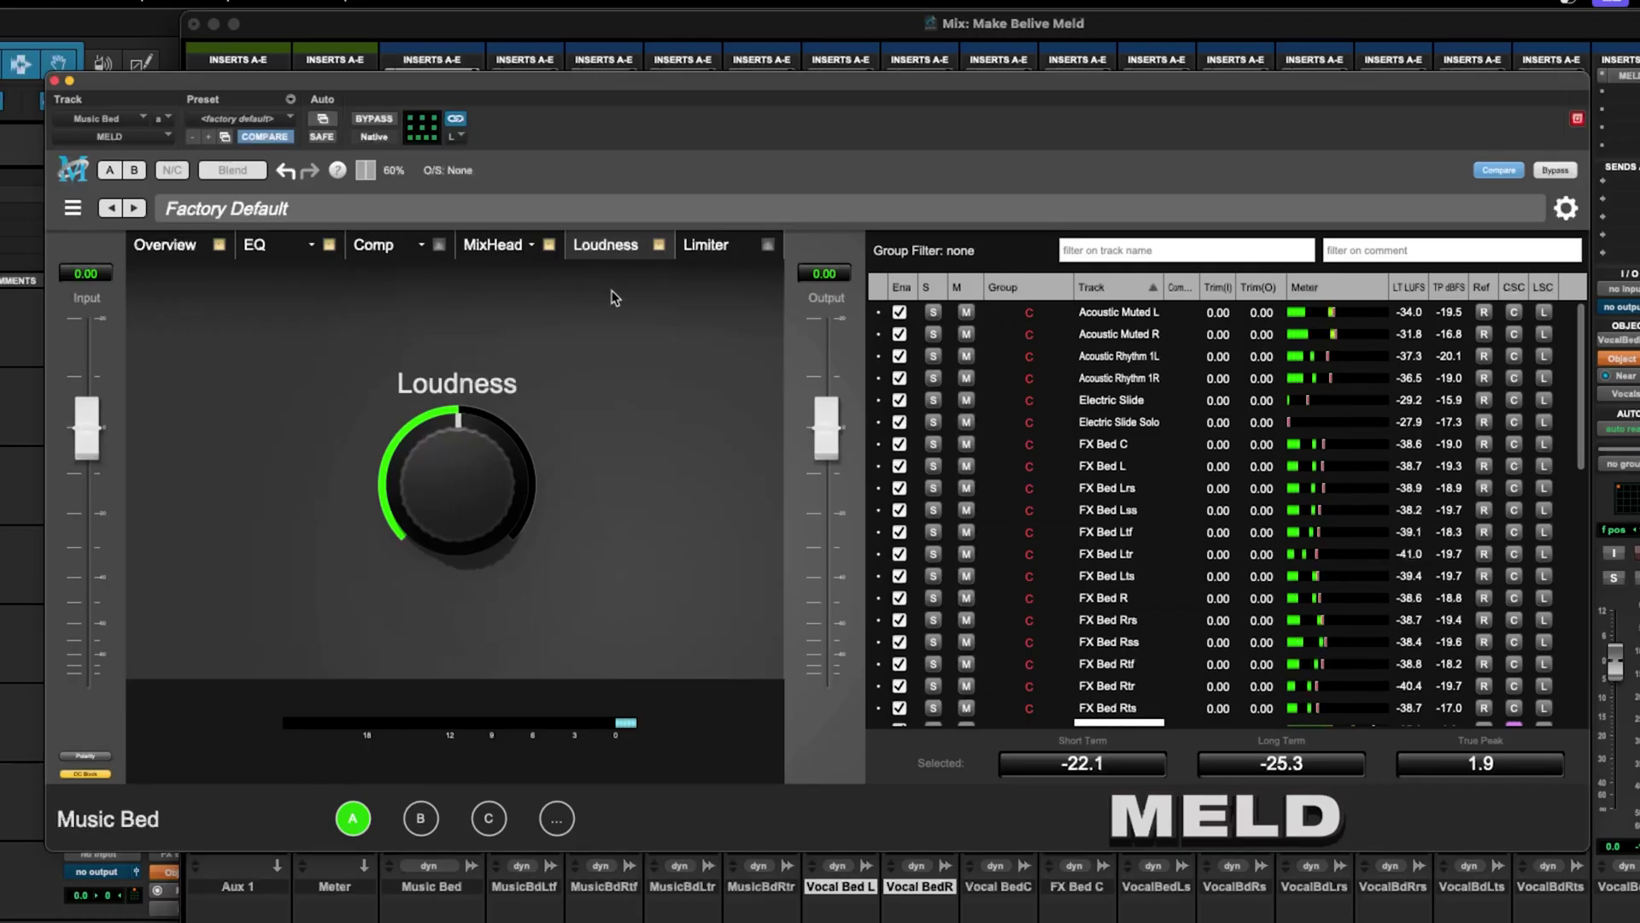
Step: Limit the Music Bed at a threshold of about -3.41 and lower its output to -4.88 dB
{"action": "mouse_move", "coordinate": [456, 466]}
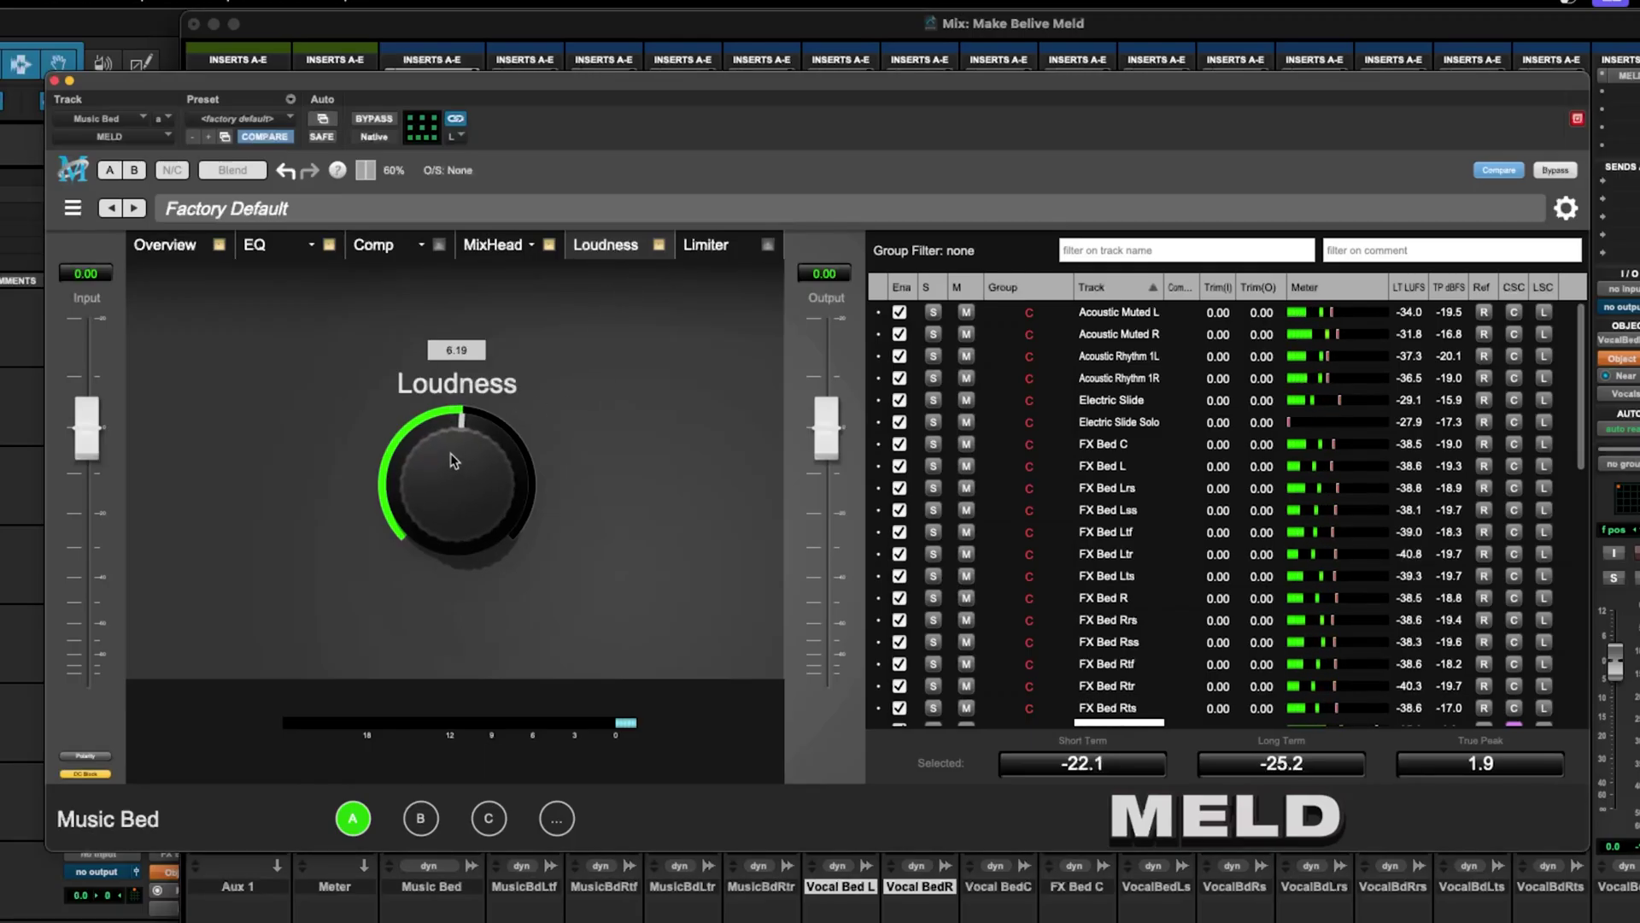
{"action": "left_click", "coordinate": [707, 243]}
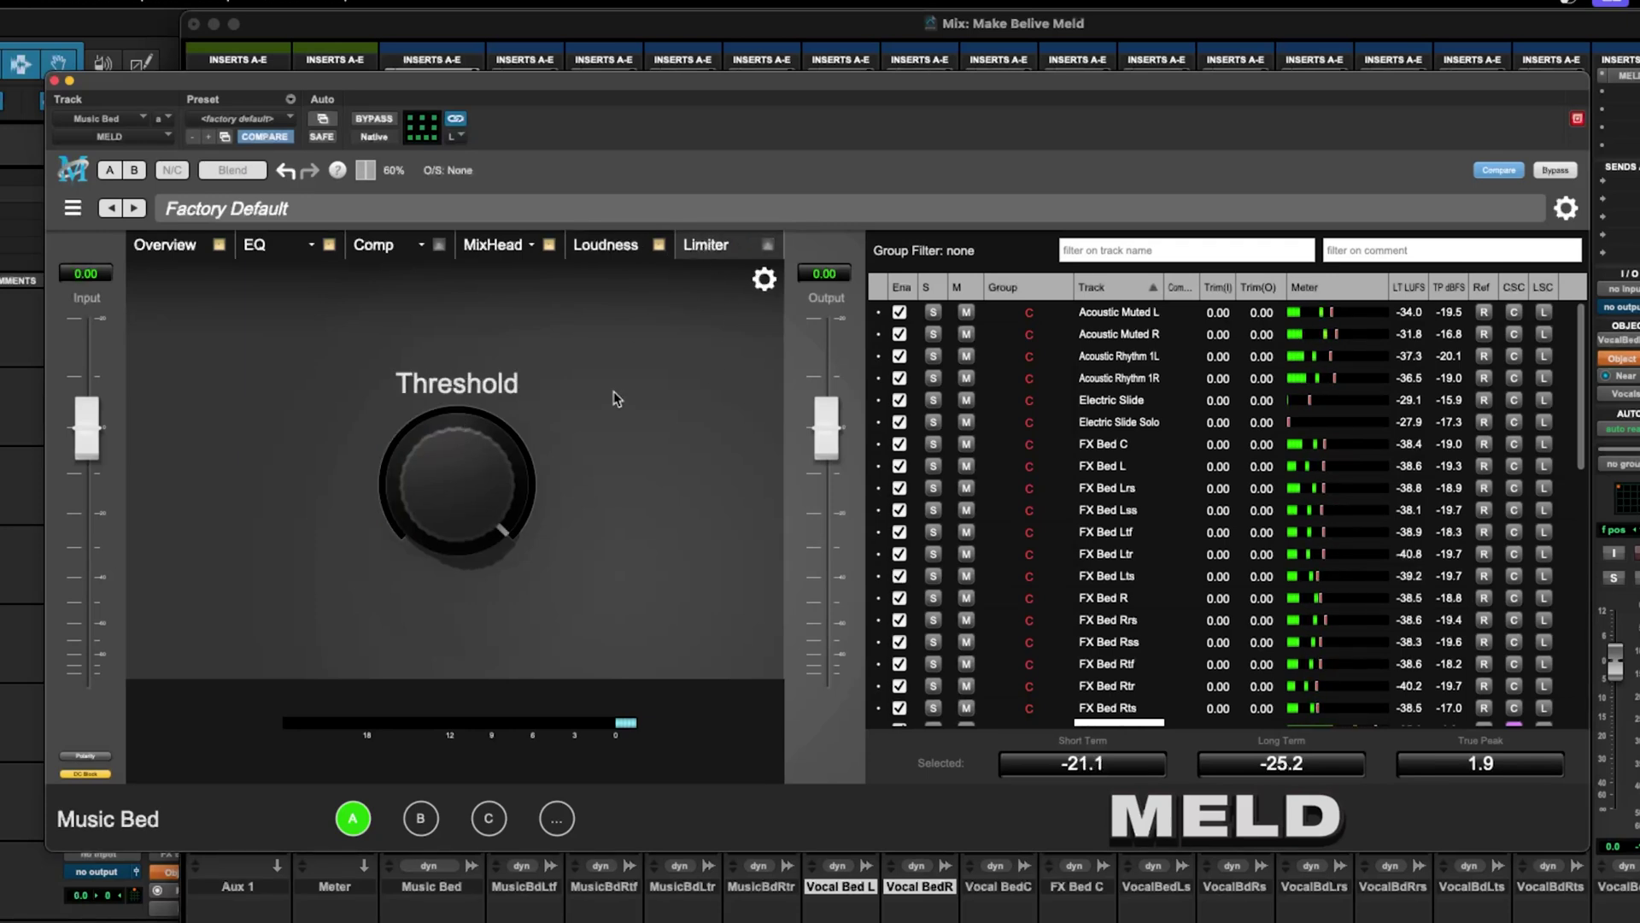
{"action": "left_click_drag", "start_coordinate": [492, 446], "coordinate": [483, 551]}
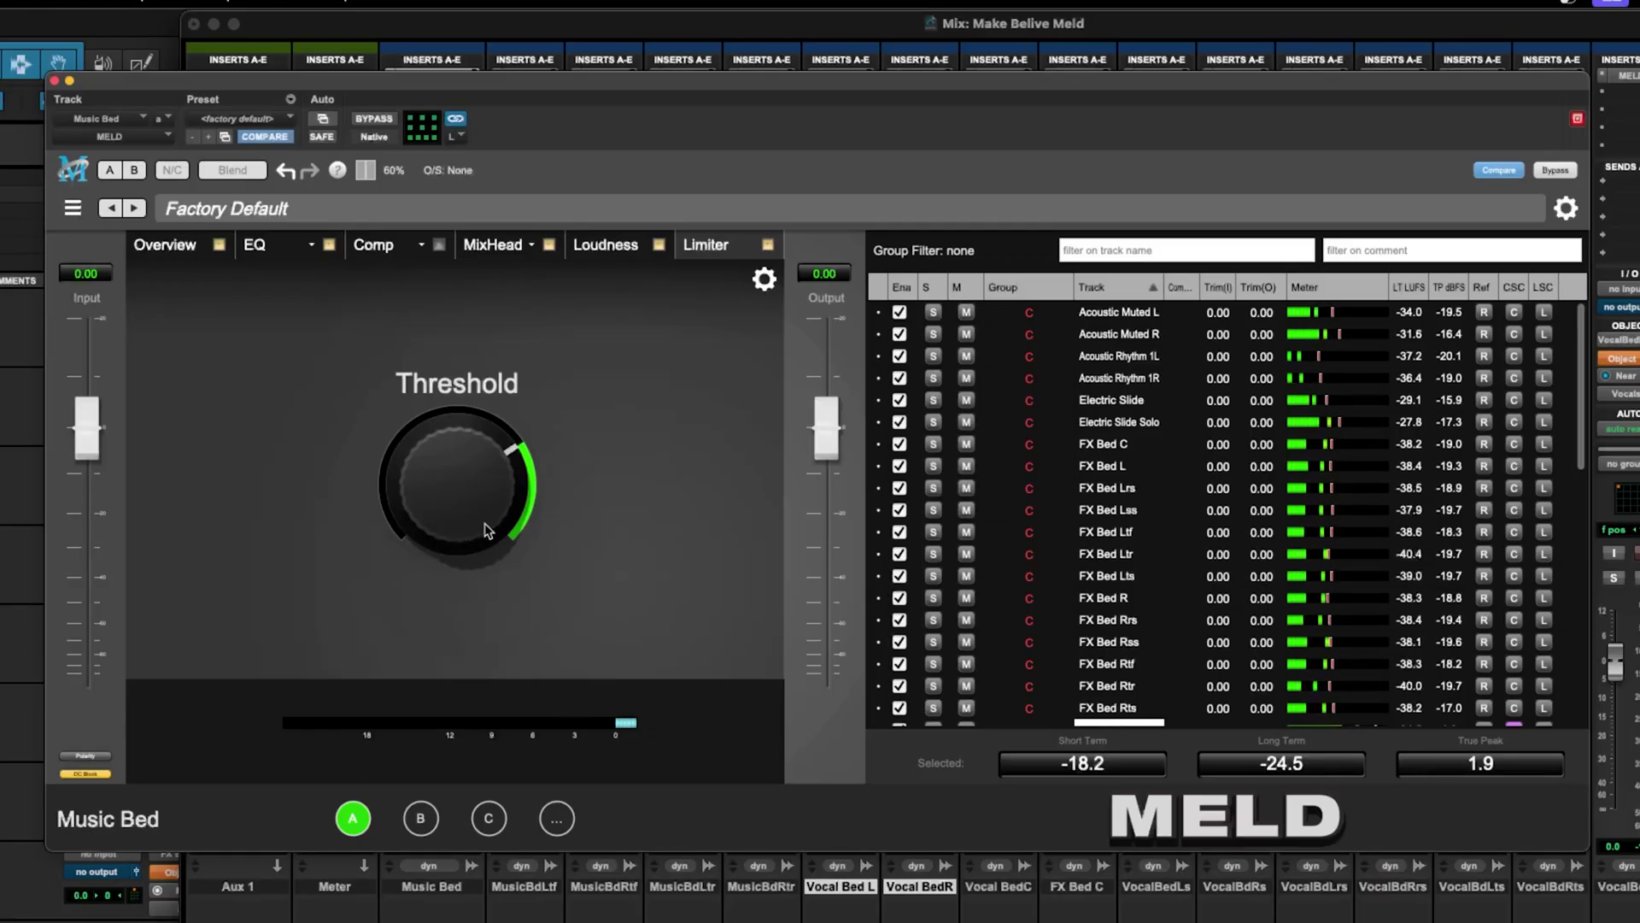
{"action": "left_click_drag", "start_coordinate": [487, 531], "coordinate": [484, 526]}
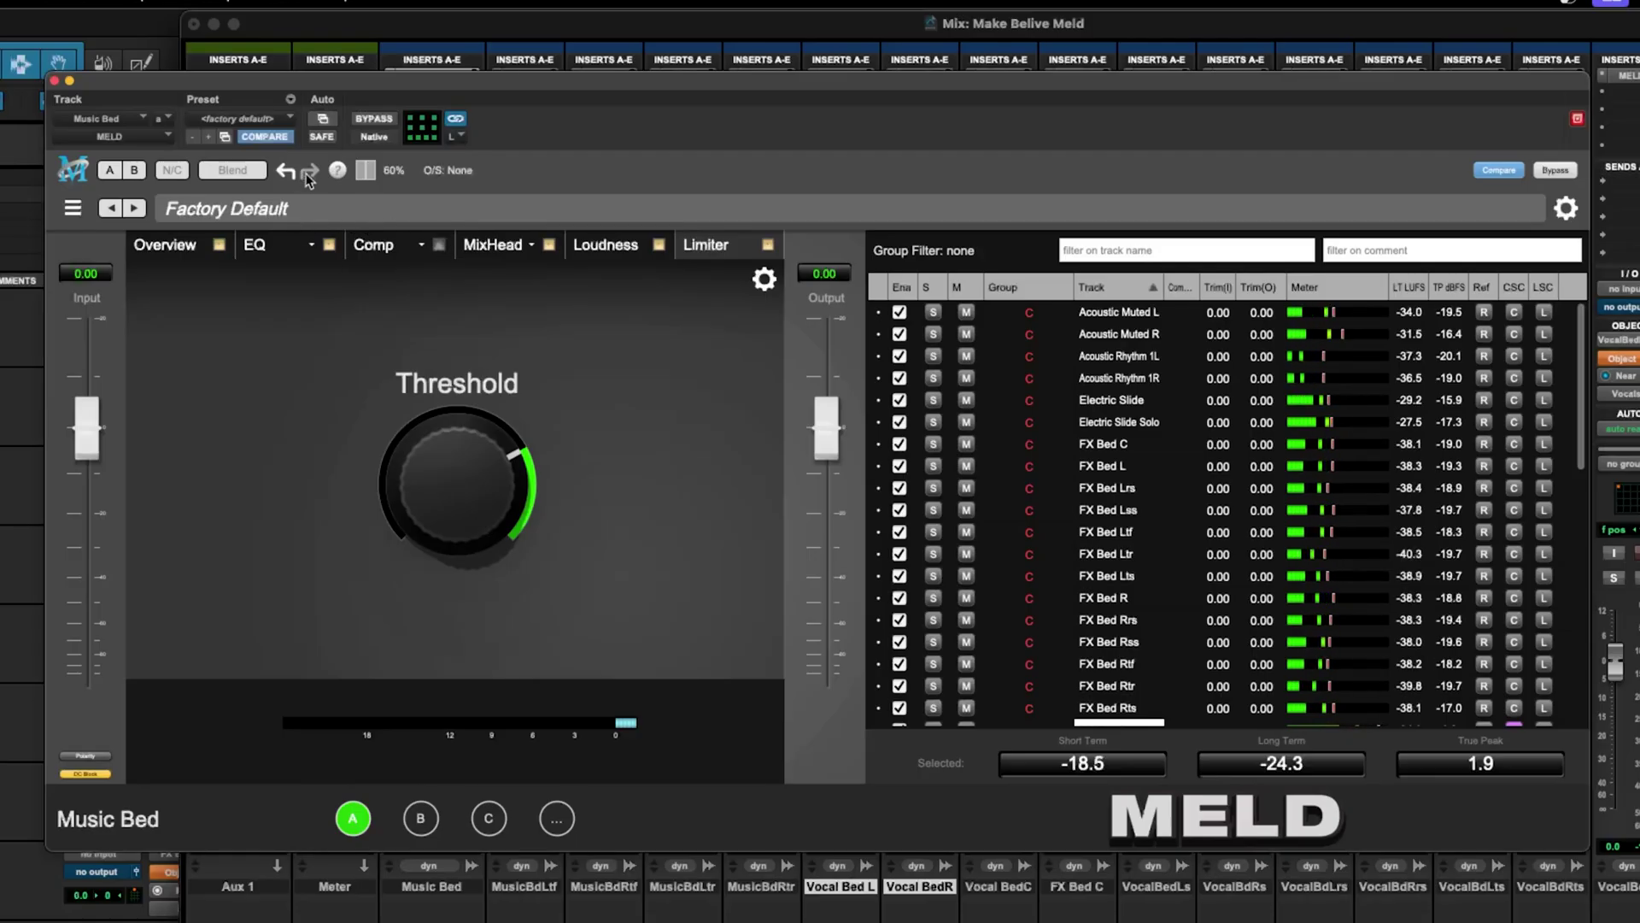
{"action": "left_click_drag", "start_coordinate": [818, 440], "coordinate": [823, 455]}
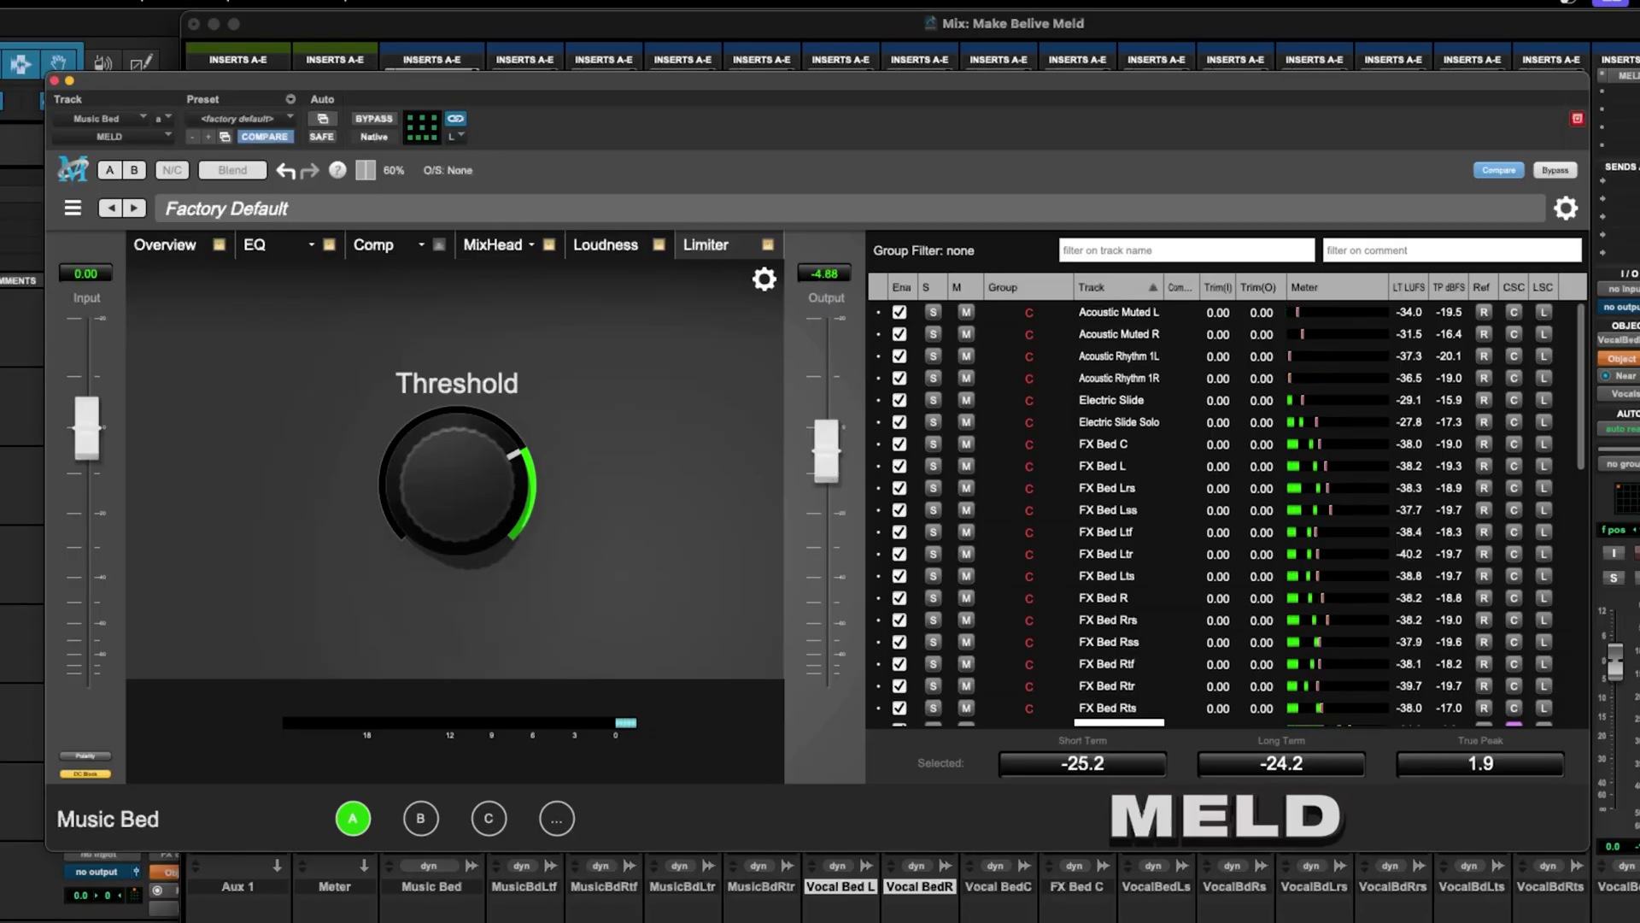
Step: Close MELD, play Vocal Bed L from 62:00 to 62:24, then reopen Music Bed's MELD
{"action": "key", "text": "super+equal"}
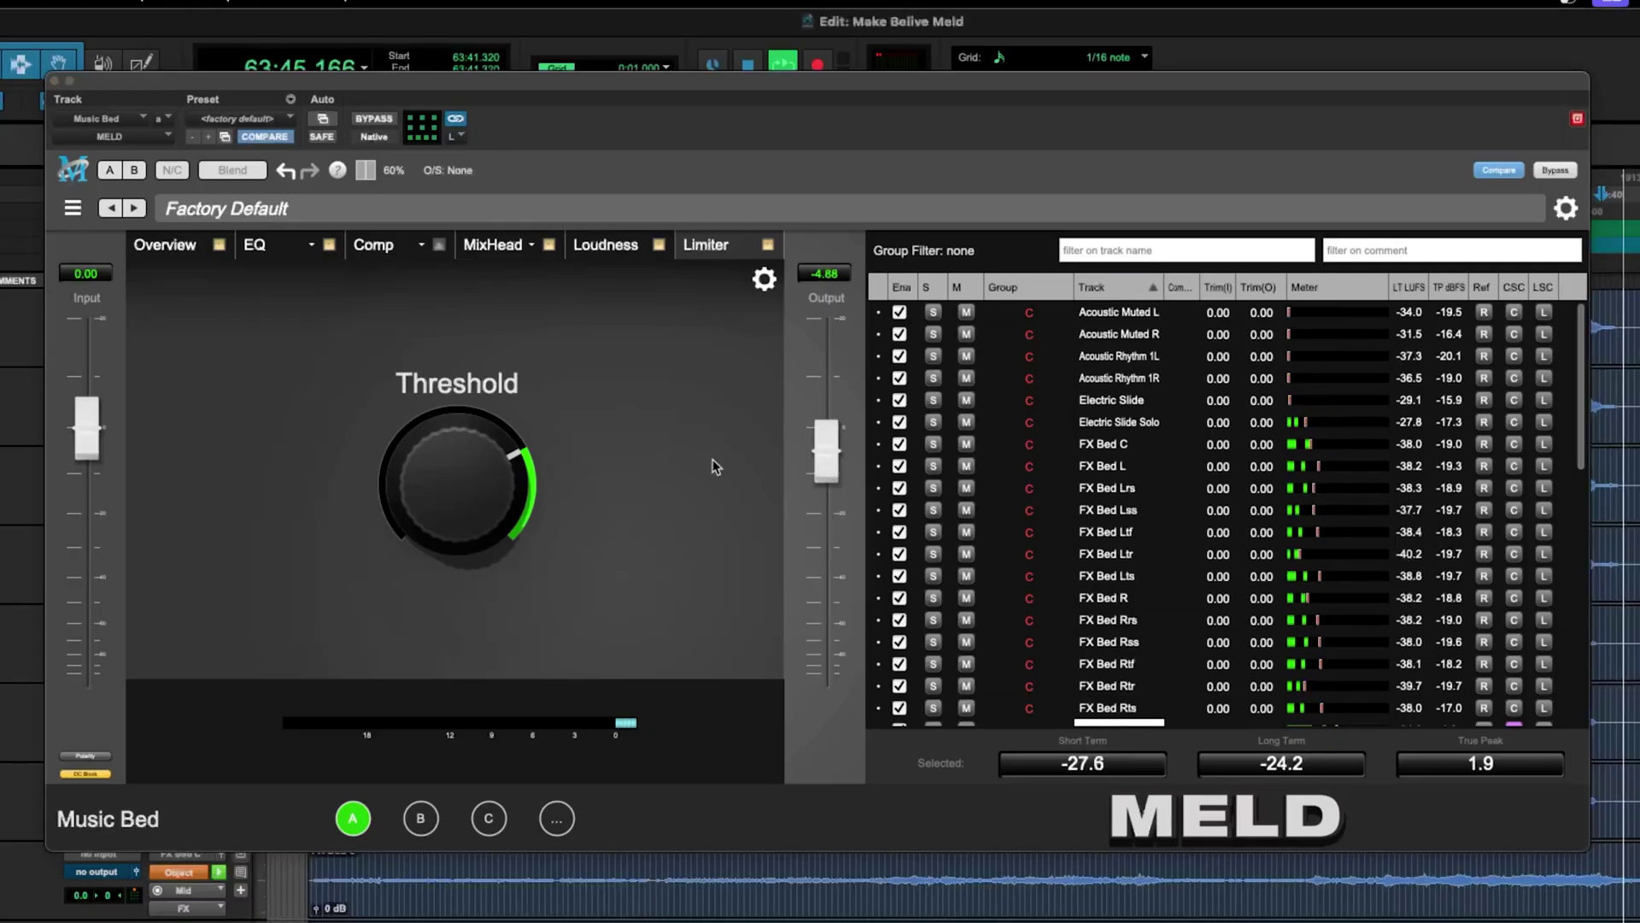
{"action": "left_click", "coordinate": [52, 81]}
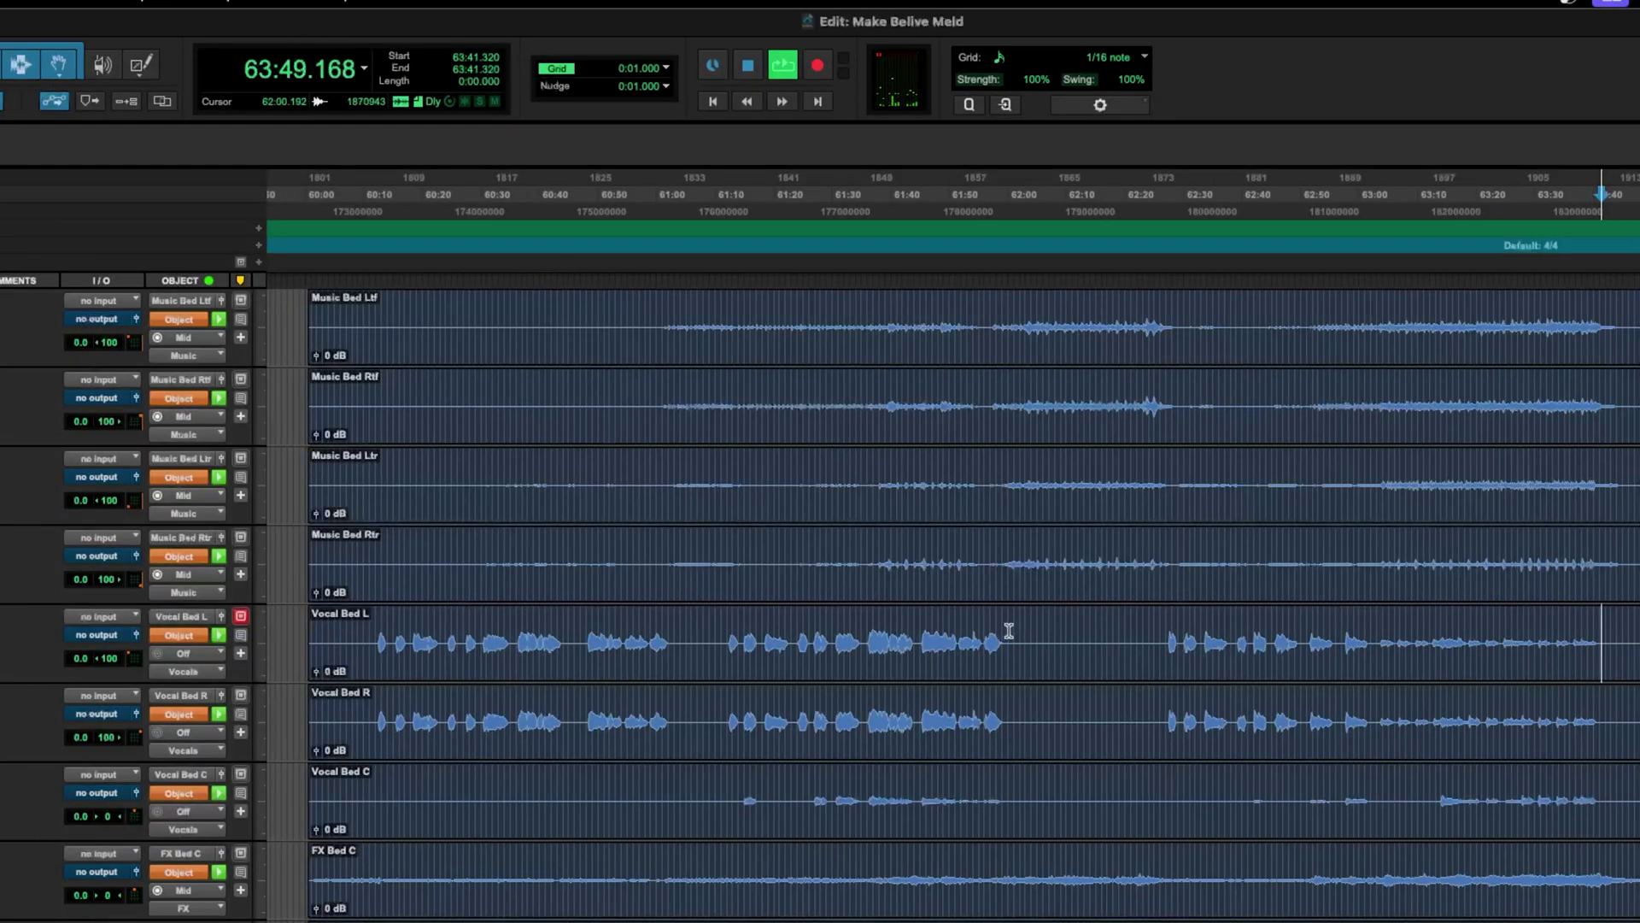
{"action": "key", "text": "space"}
{"action": "left_click_drag", "start_coordinate": [1008, 632], "coordinate": [1151, 632]}
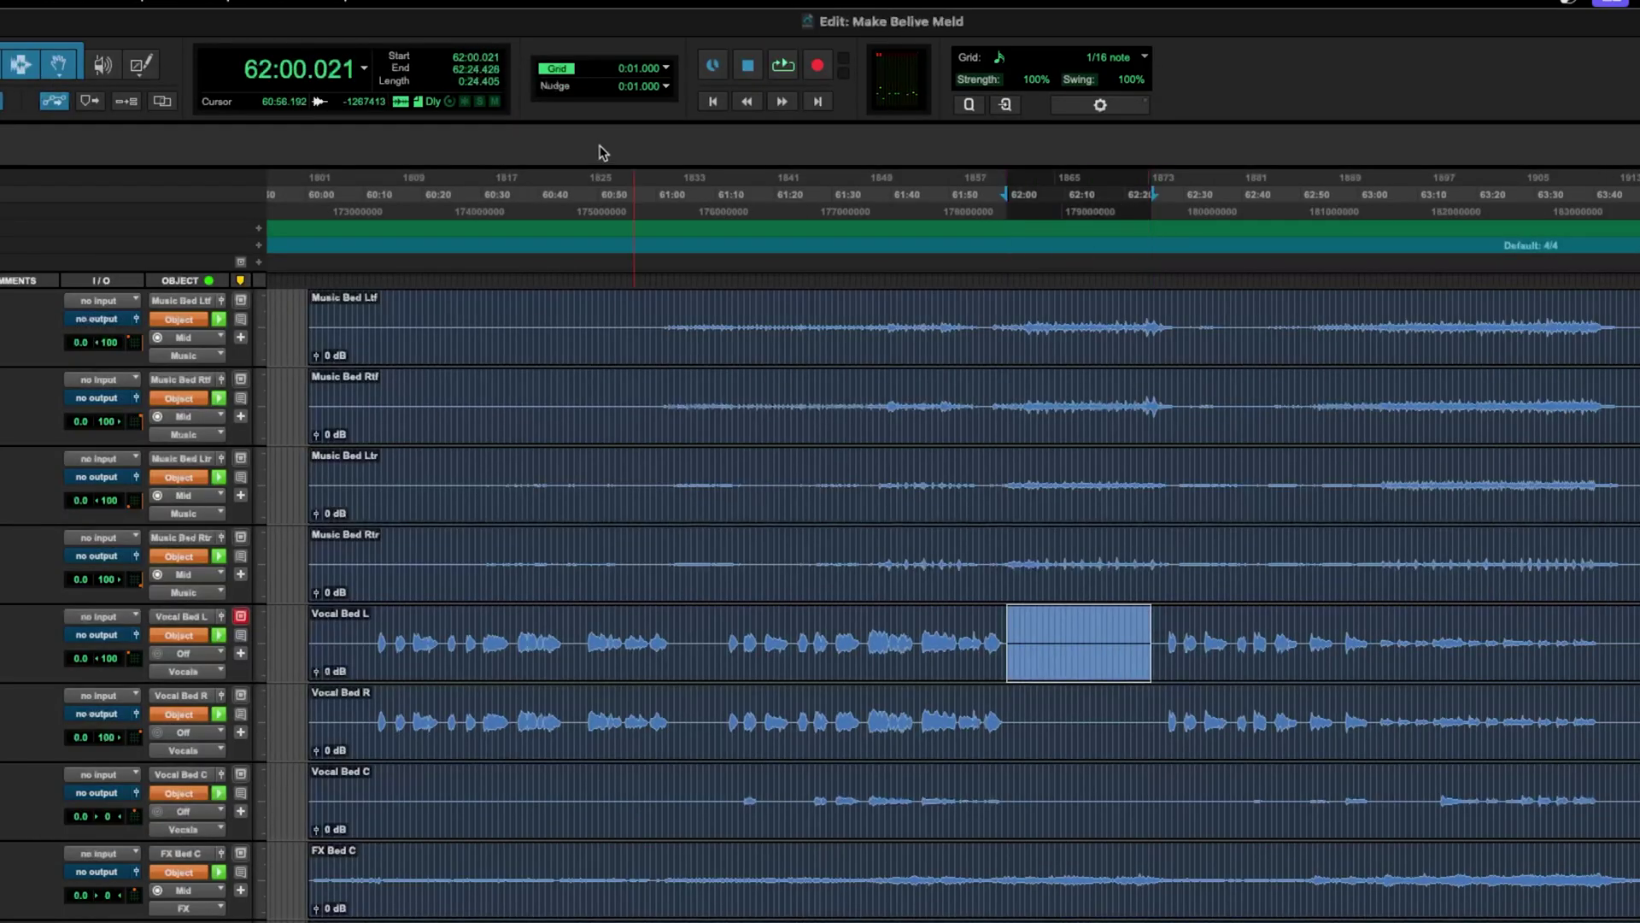
{"action": "left_click", "coordinate": [778, 65]}
{"action": "key", "text": "super+equal"}
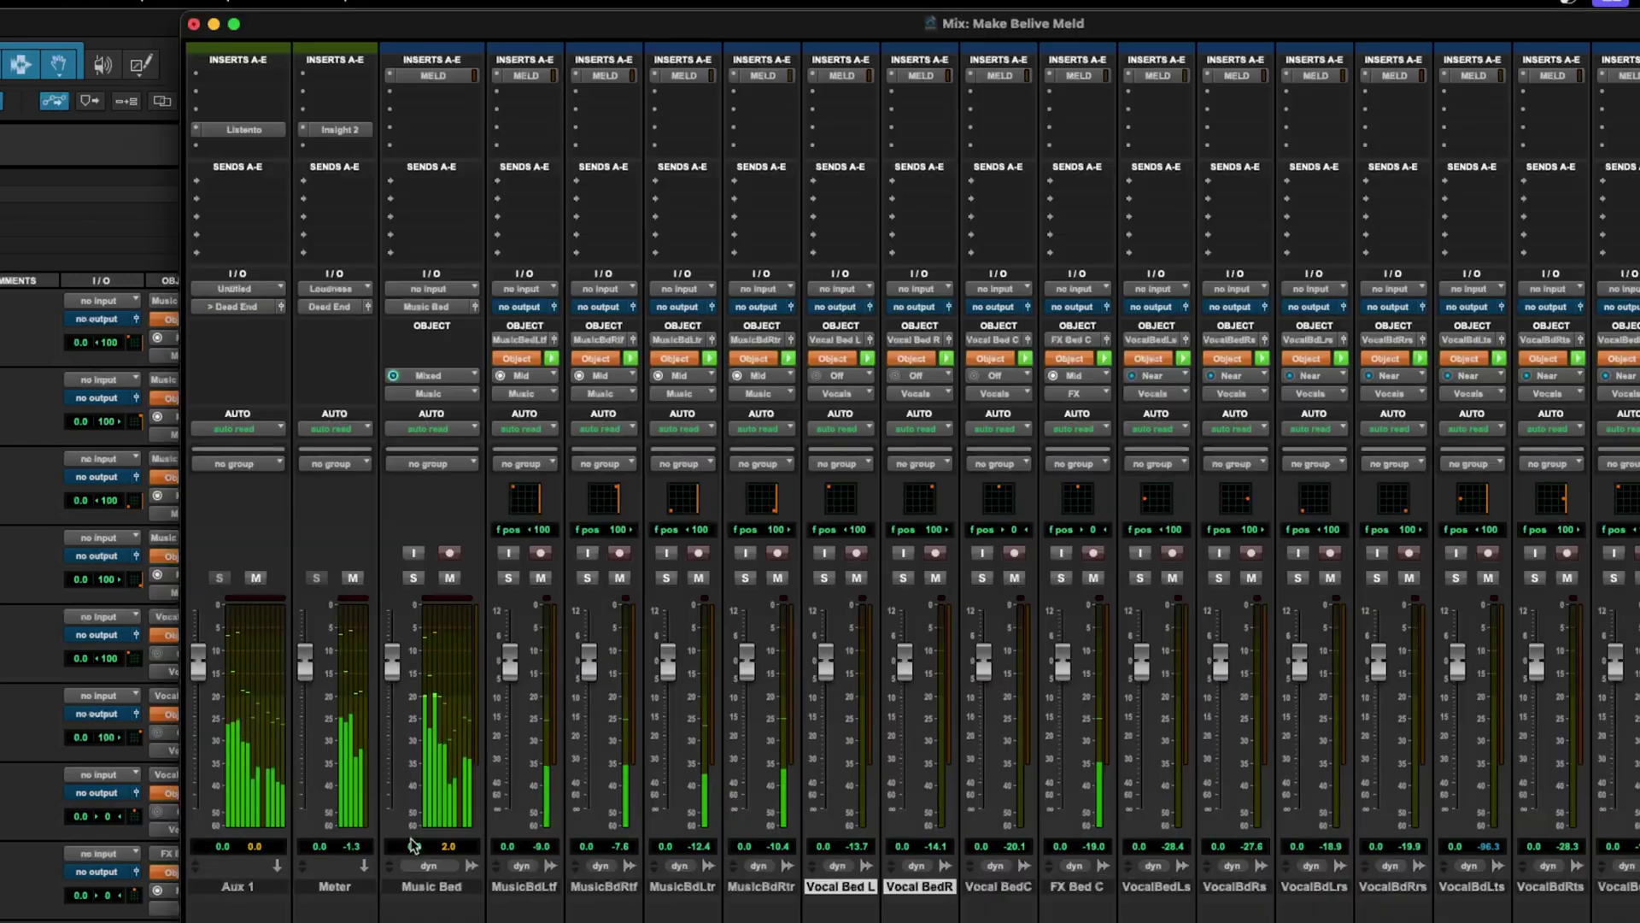
{"action": "left_click", "coordinate": [433, 76]}
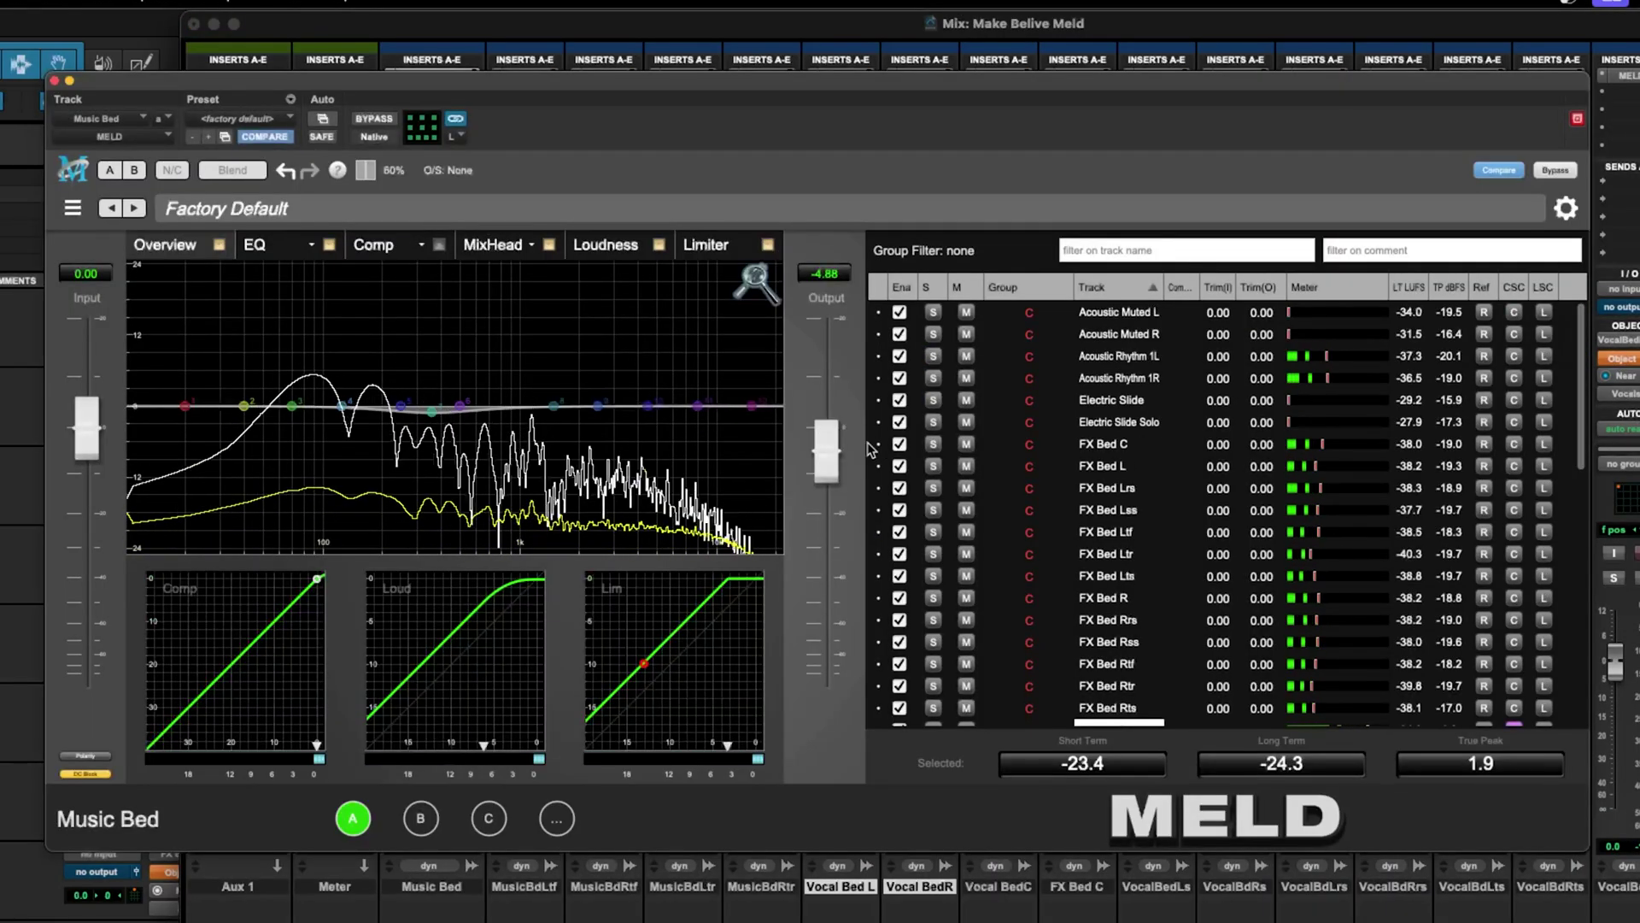
Step: Set the Music Bed output to exactly -6.00 dB, briefly bypassing to compare
{"action": "left_click_drag", "start_coordinate": [815, 456], "coordinate": [816, 475]}
{"action": "left_click", "coordinate": [375, 121]}
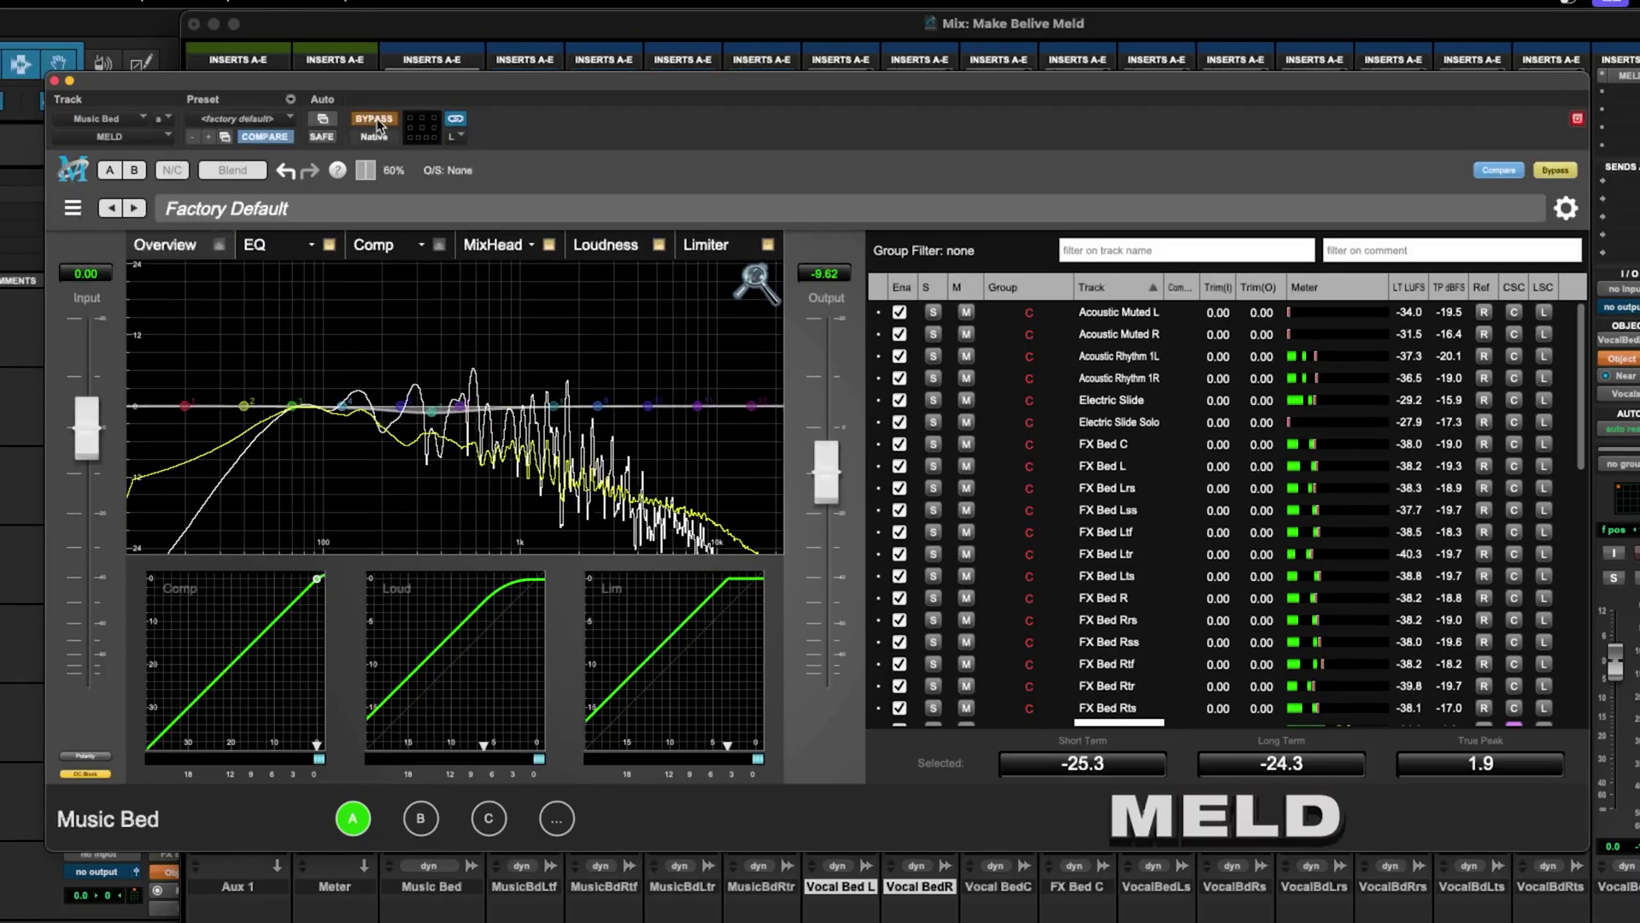
{"action": "left_click", "coordinate": [377, 122]}
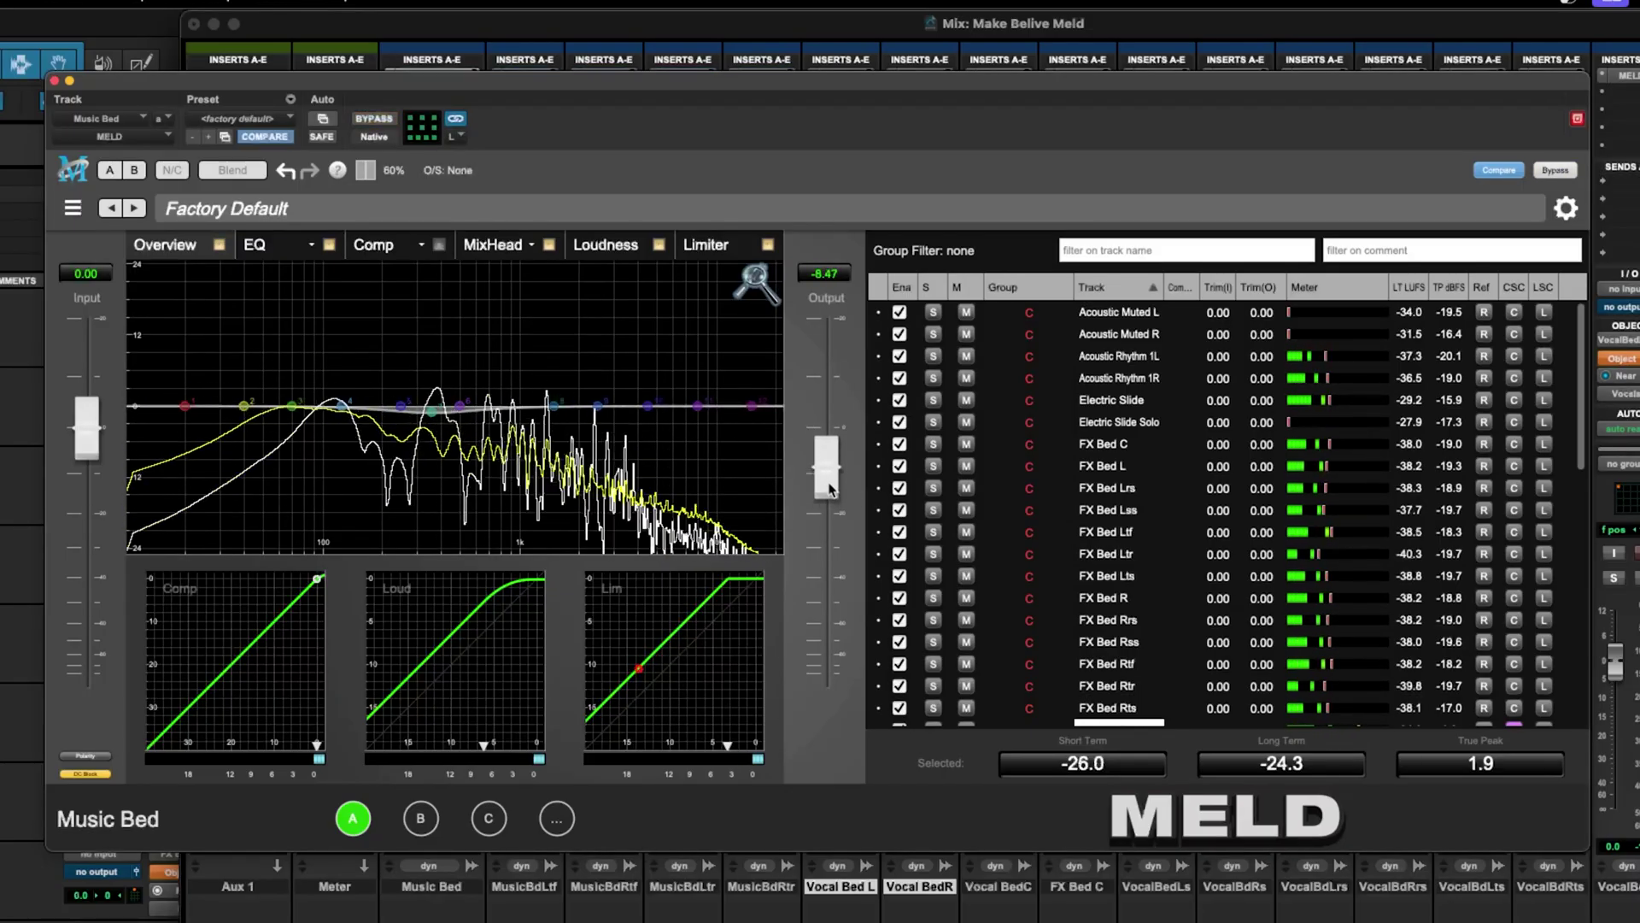
{"action": "left_click_drag", "start_coordinate": [829, 488], "coordinate": [829, 479]}
{"action": "left_click", "coordinate": [825, 274]}
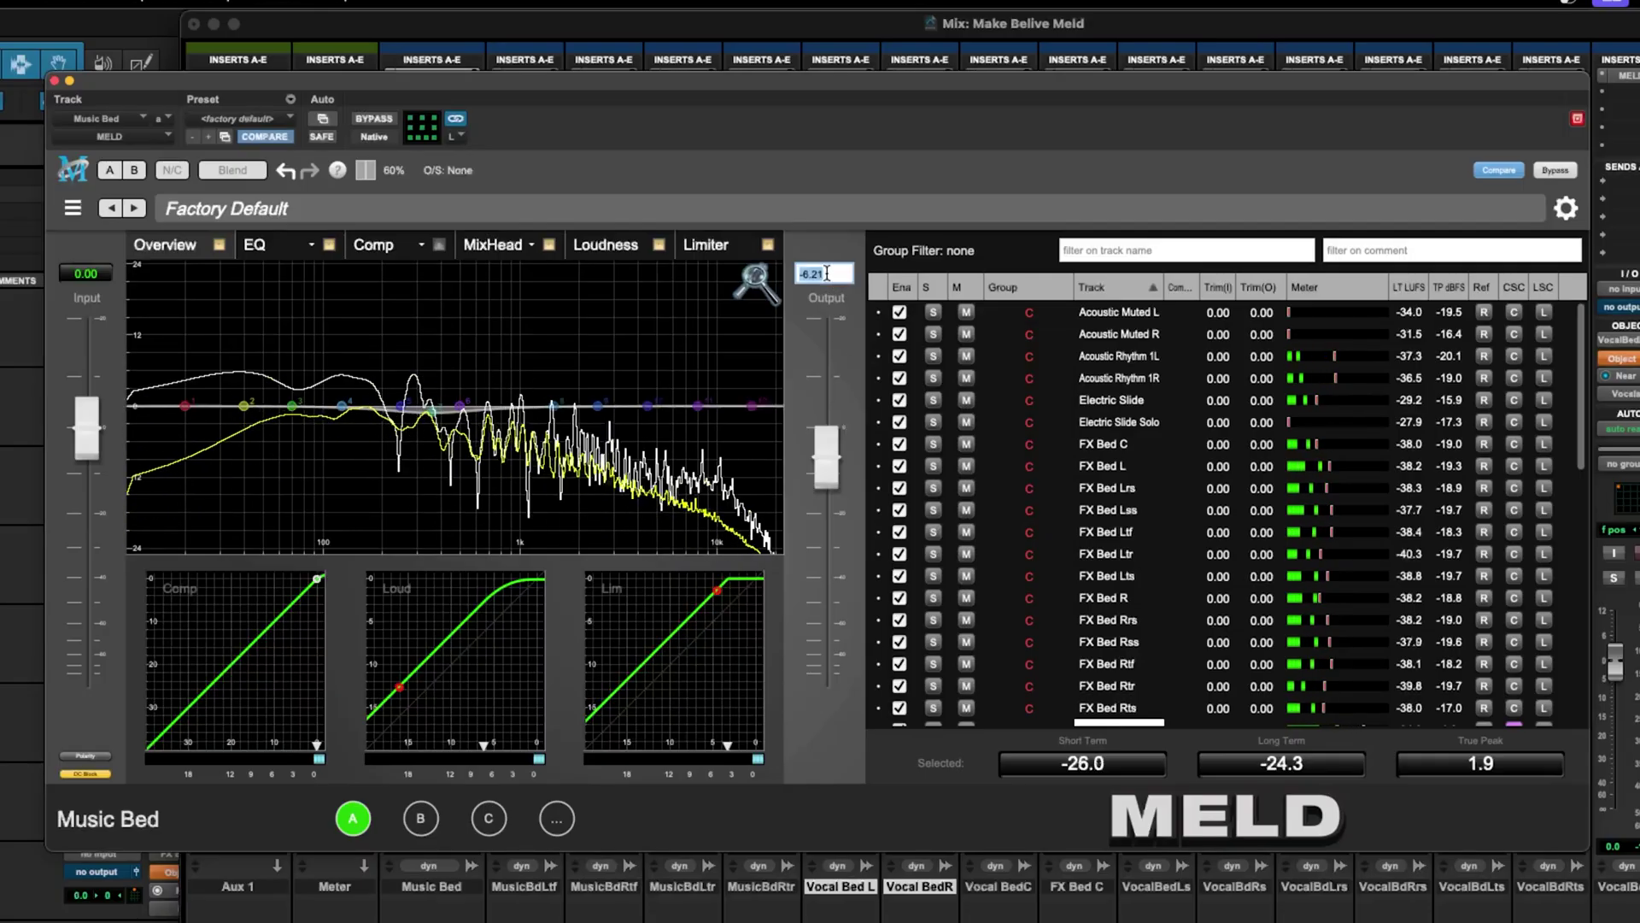
{"action": "type", "text": "-6"}
{"action": "key", "text": "Return"}
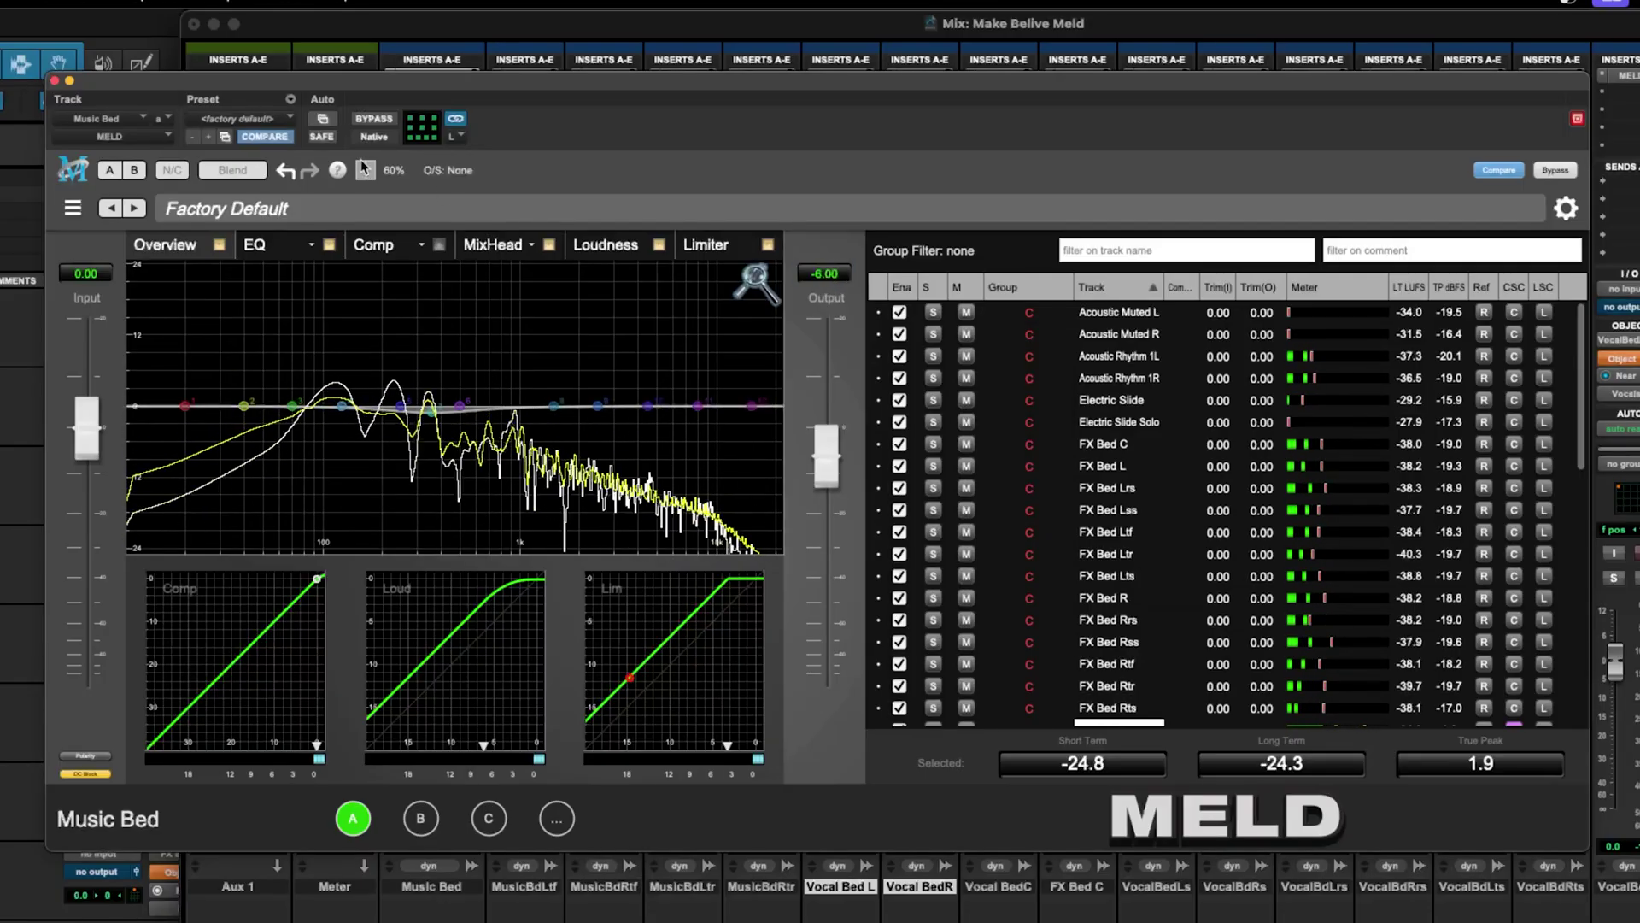
Step: Compare the -6 dB result against the bypassed original, leave processing on, and close MELD
{"action": "left_click", "coordinate": [374, 119]}
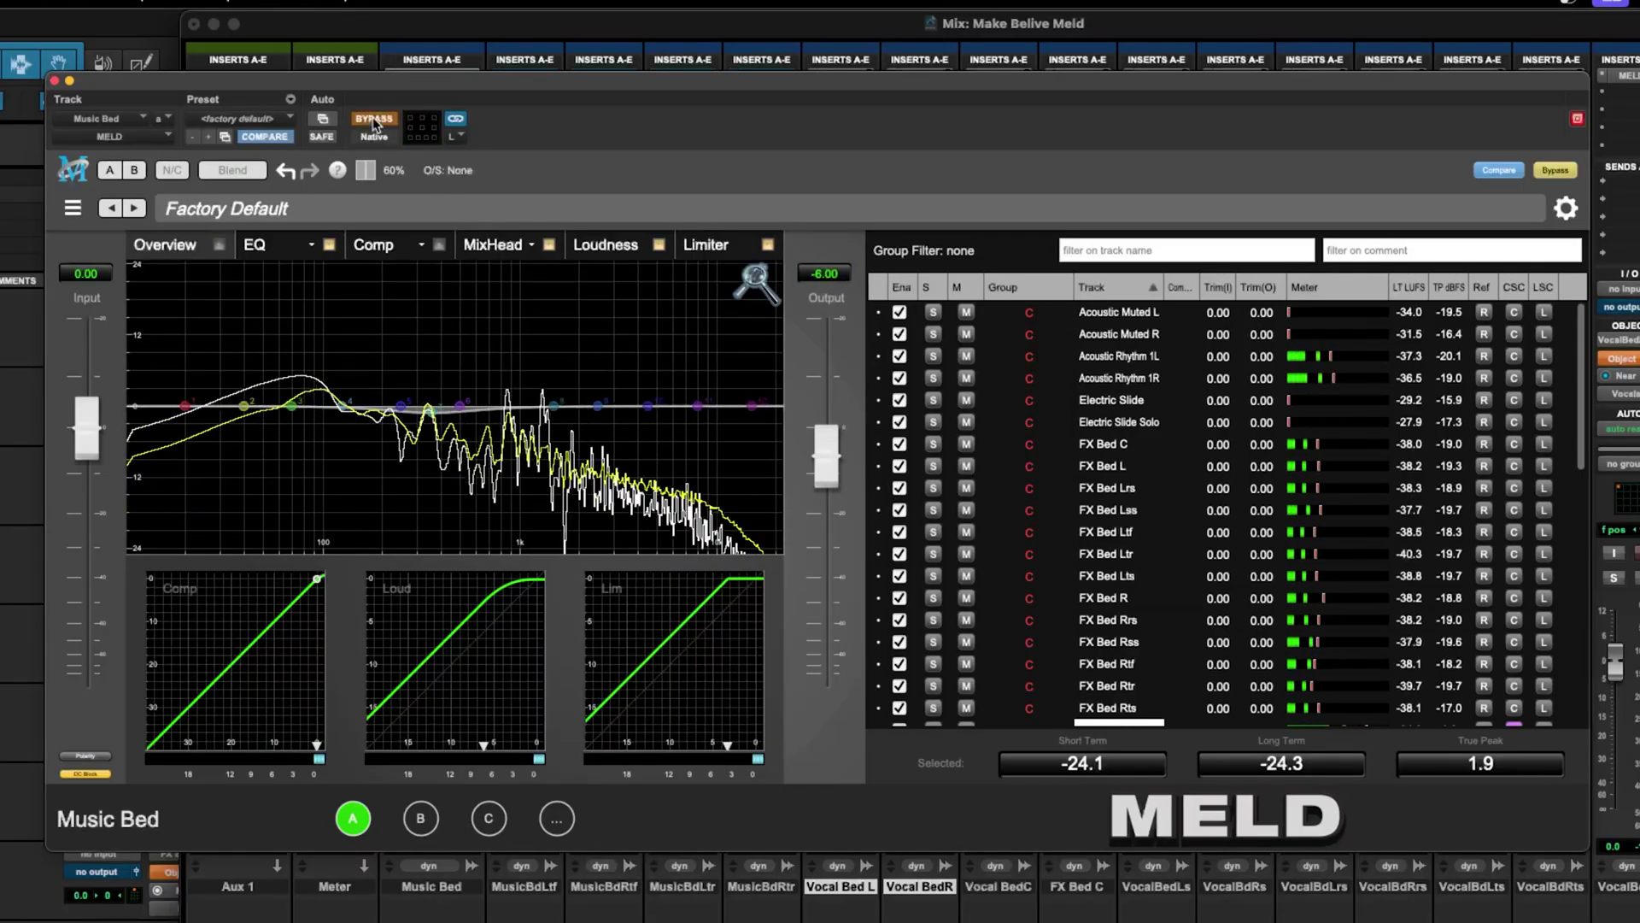
{"action": "left_click", "coordinate": [374, 120]}
{"action": "left_click", "coordinate": [369, 123]}
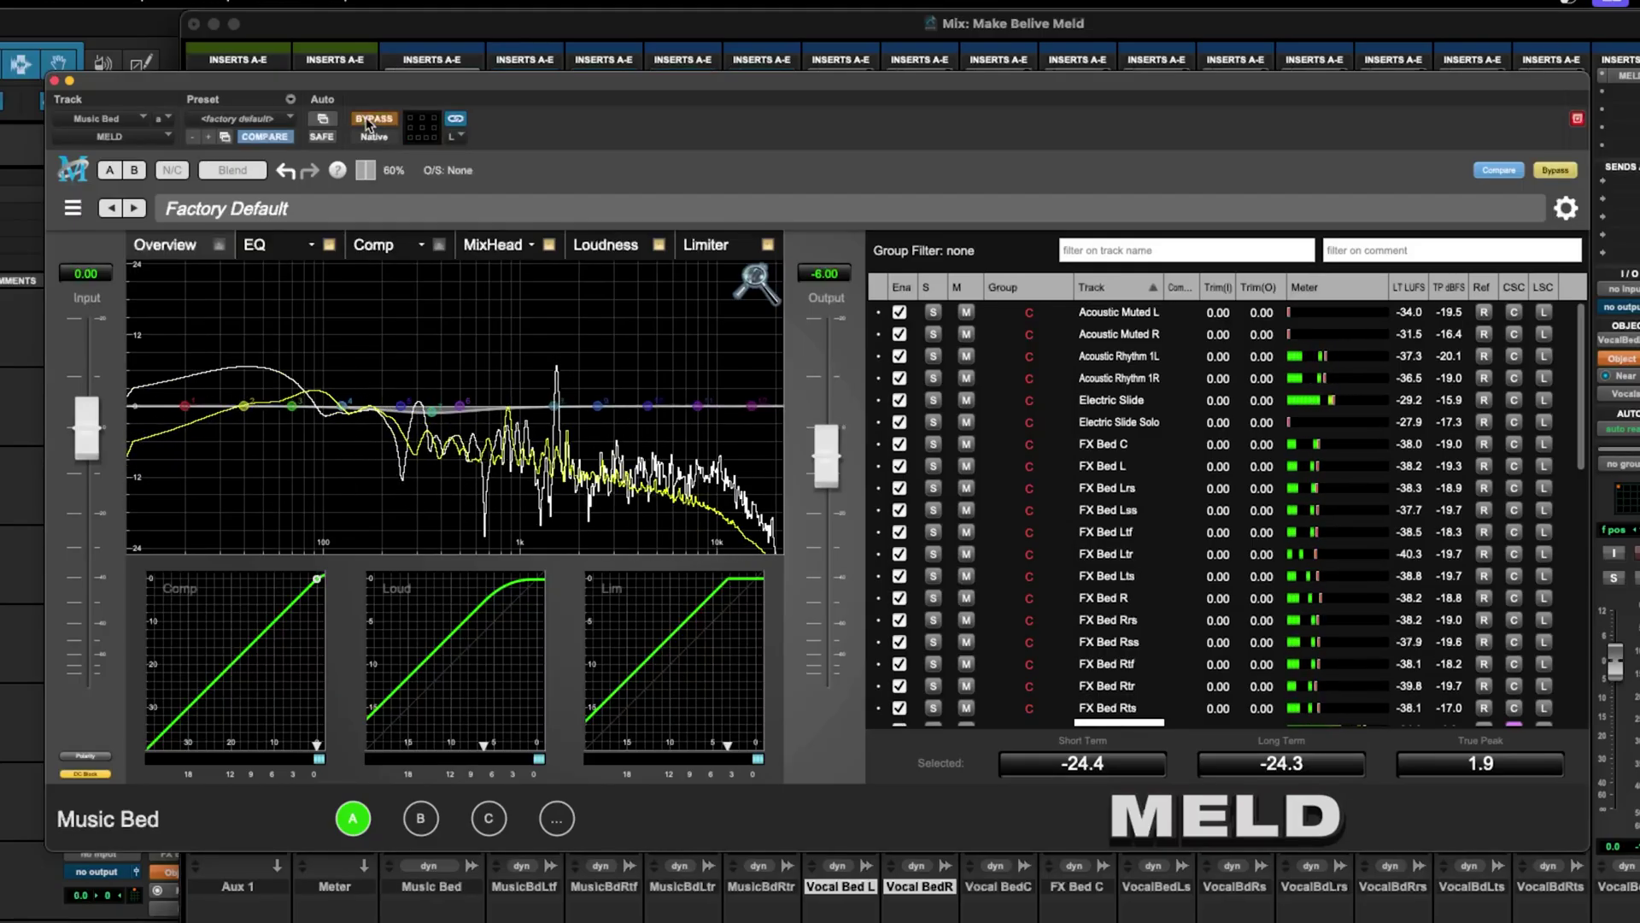
{"action": "left_click", "coordinate": [369, 122]}
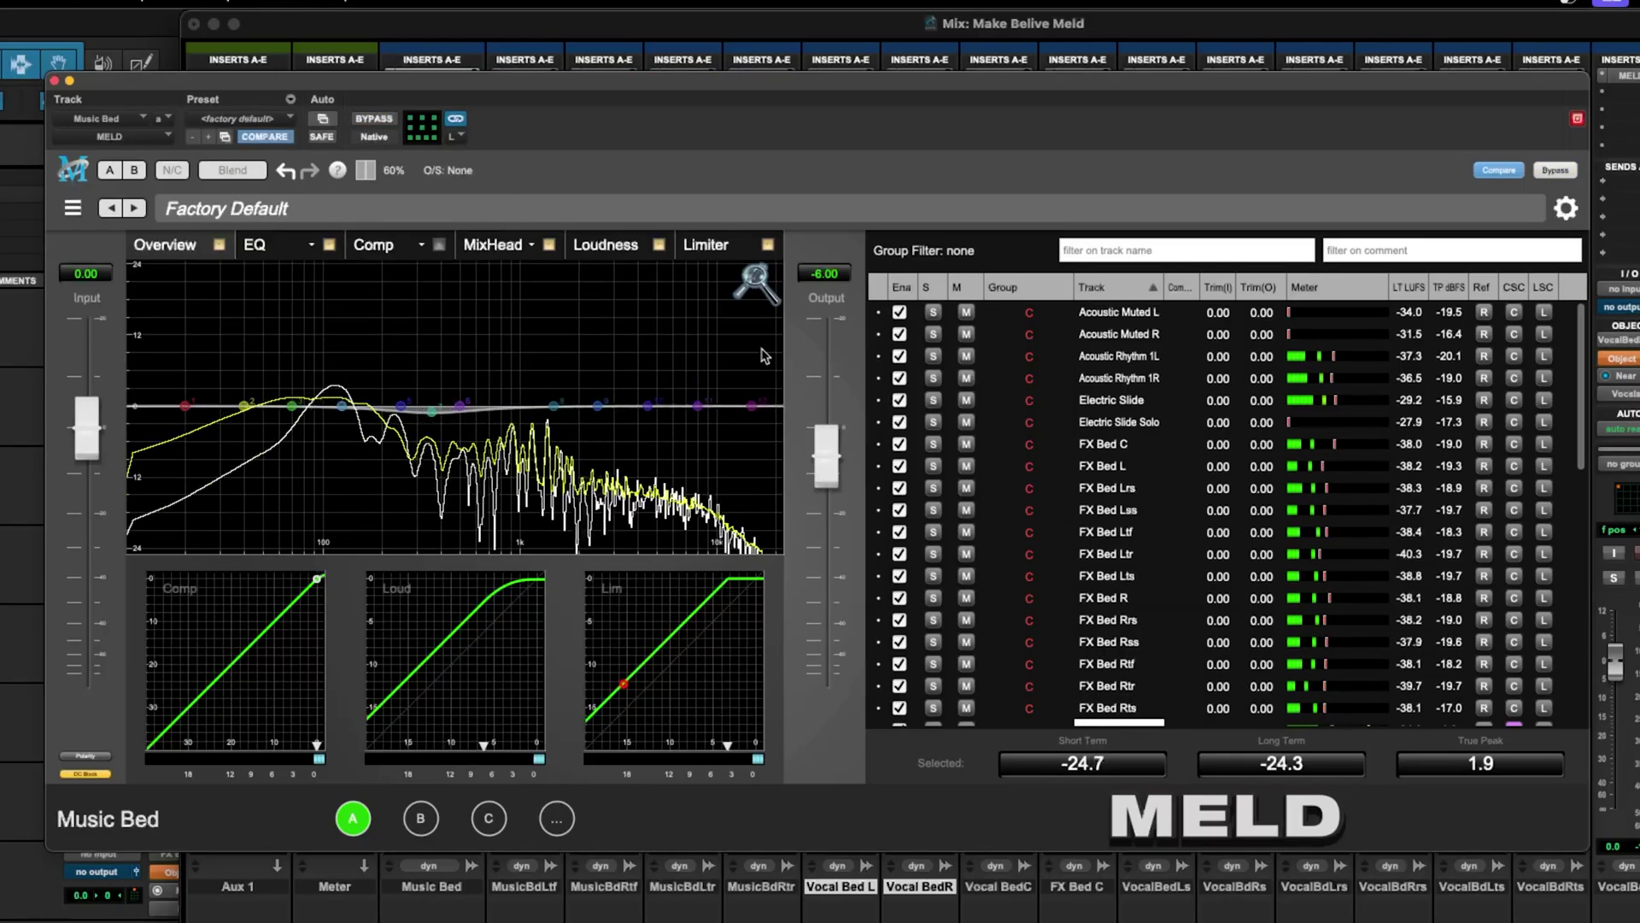
{"action": "left_click", "coordinate": [53, 80]}
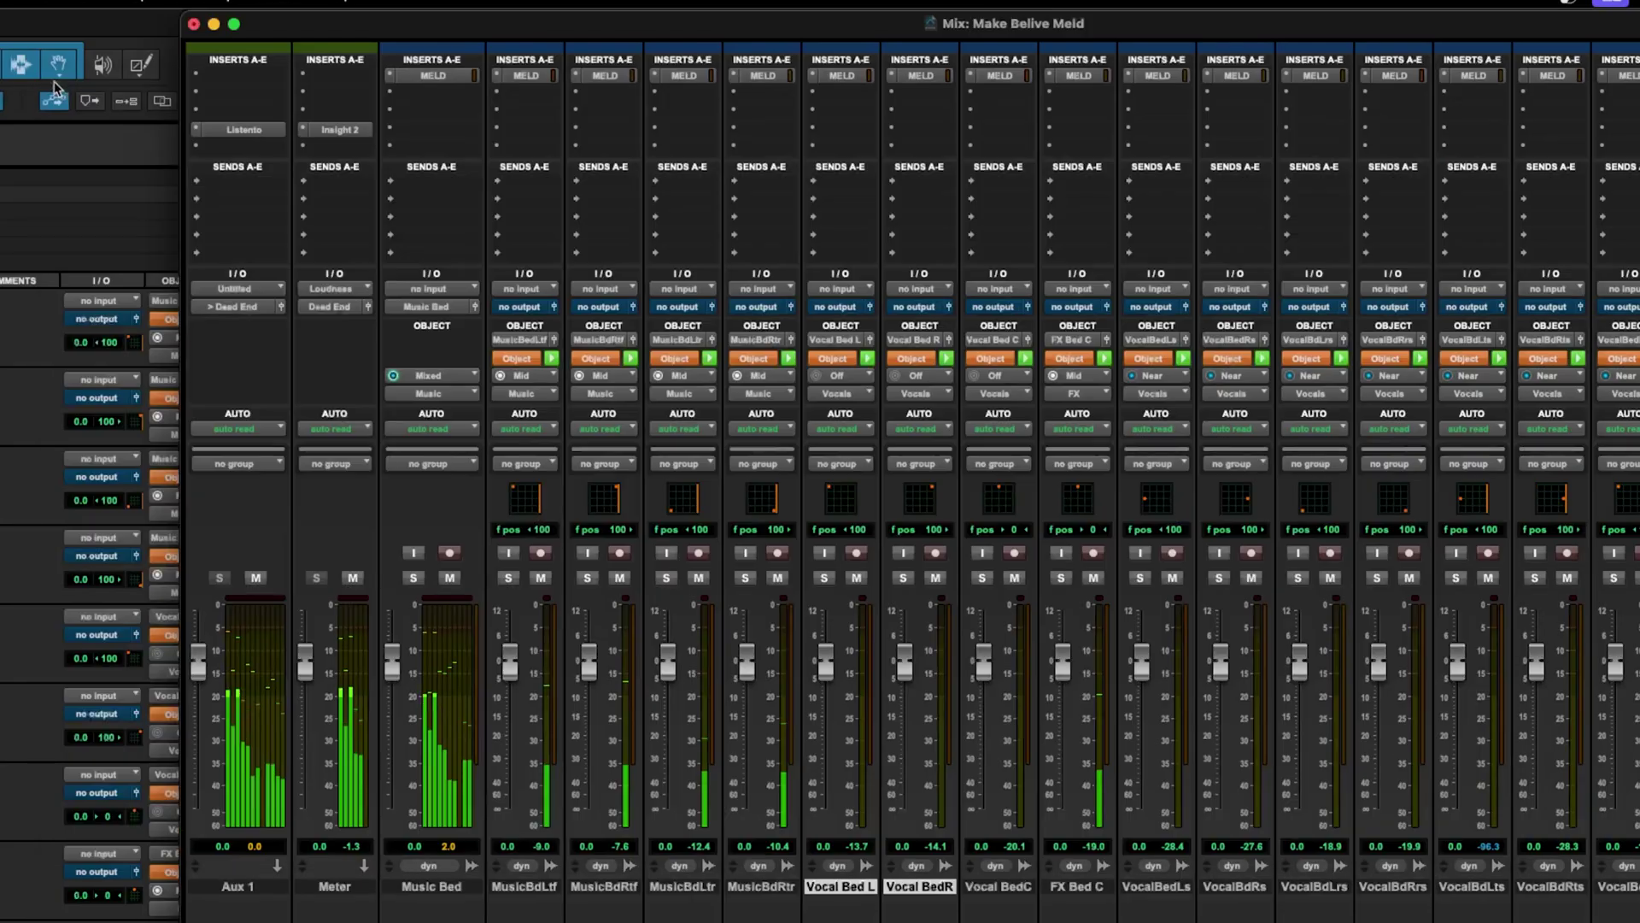
Step: Open the MELD insert on the Music Bed Ltf mixer strip
{"action": "left_click", "coordinate": [451, 75]}
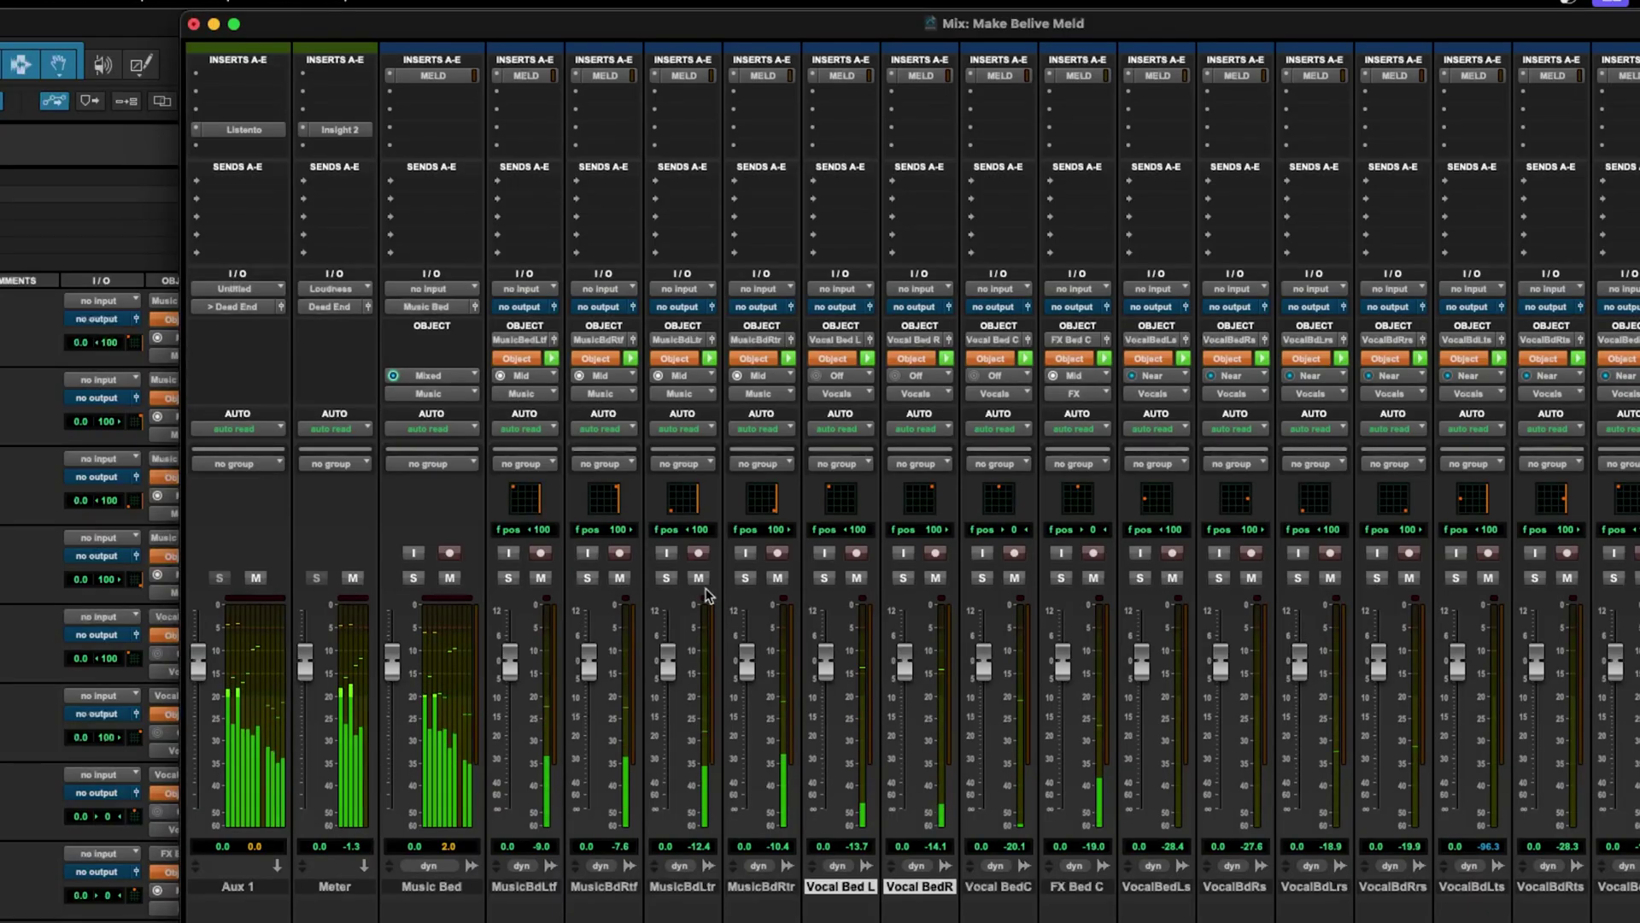
{"action": "scroll", "coordinate": [884, 634], "scroll_direction": "right", "scroll_amount": 5}
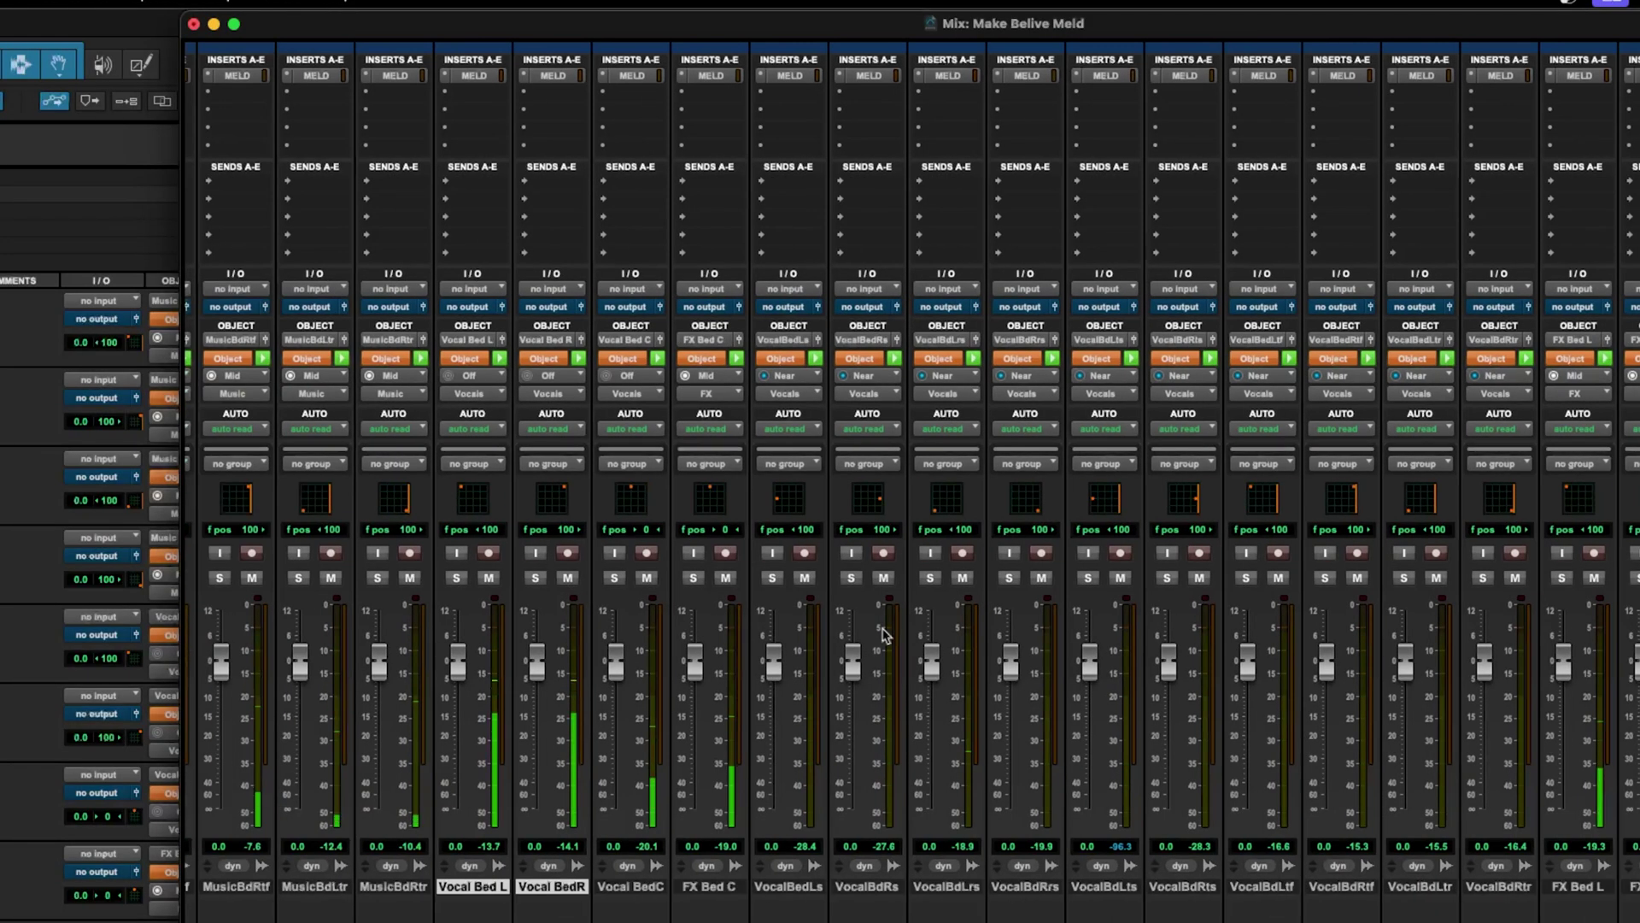
{"action": "scroll", "coordinate": [884, 634], "scroll_direction": "left", "scroll_amount": 5}
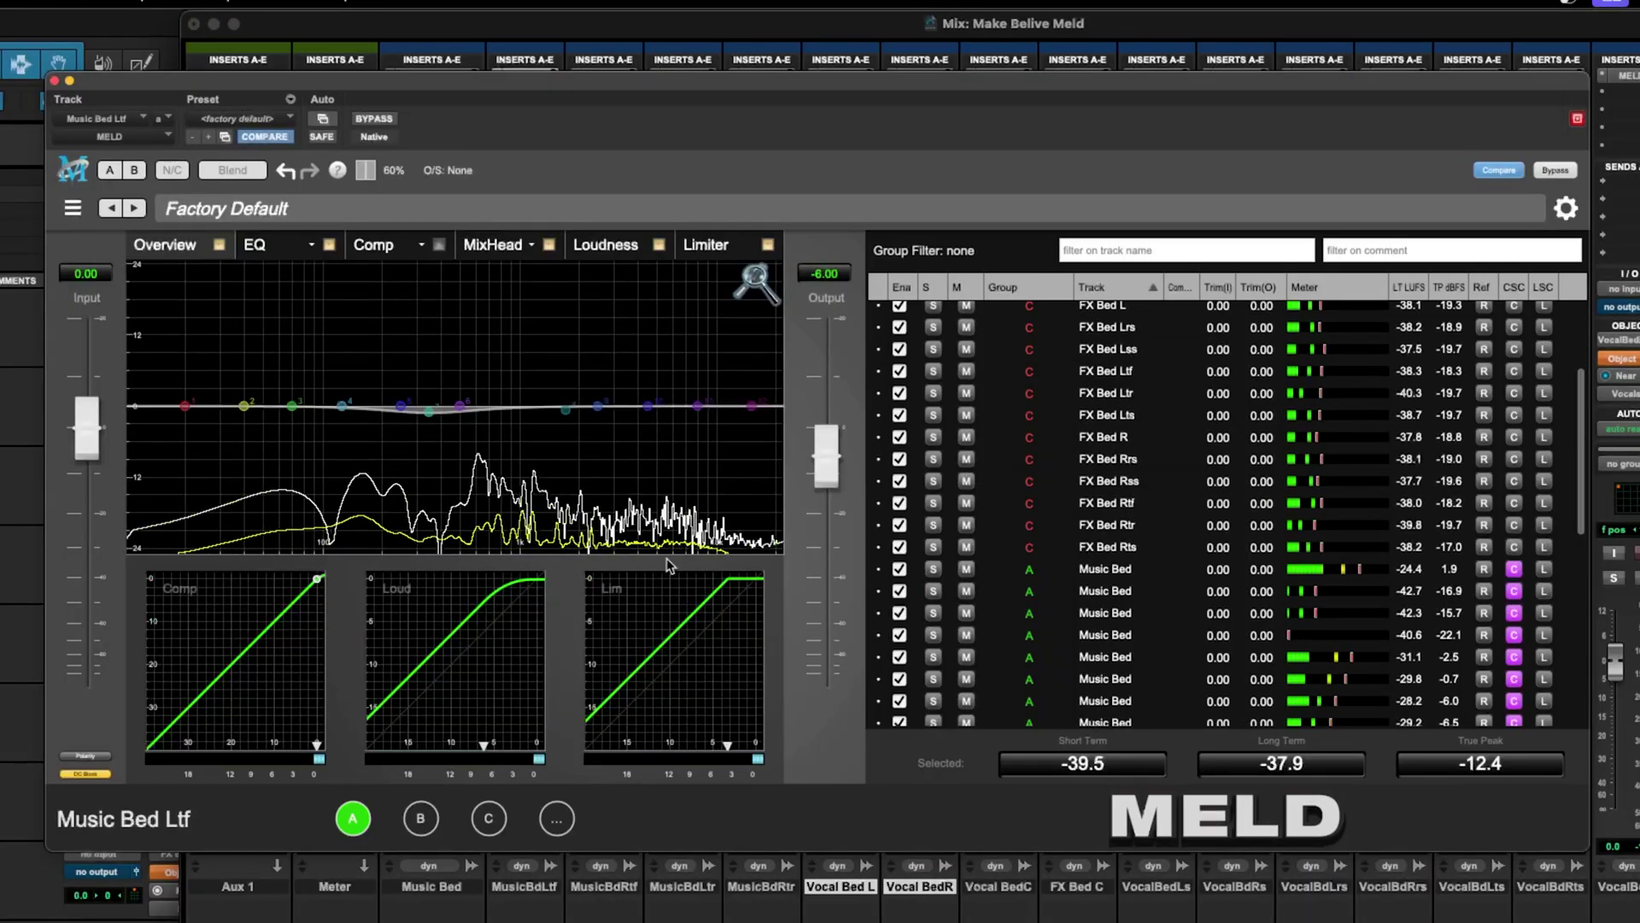
Step: Raise group B's Loudness to about 6.72 after checking group A's loudness settings
{"action": "left_click", "coordinate": [421, 820]}
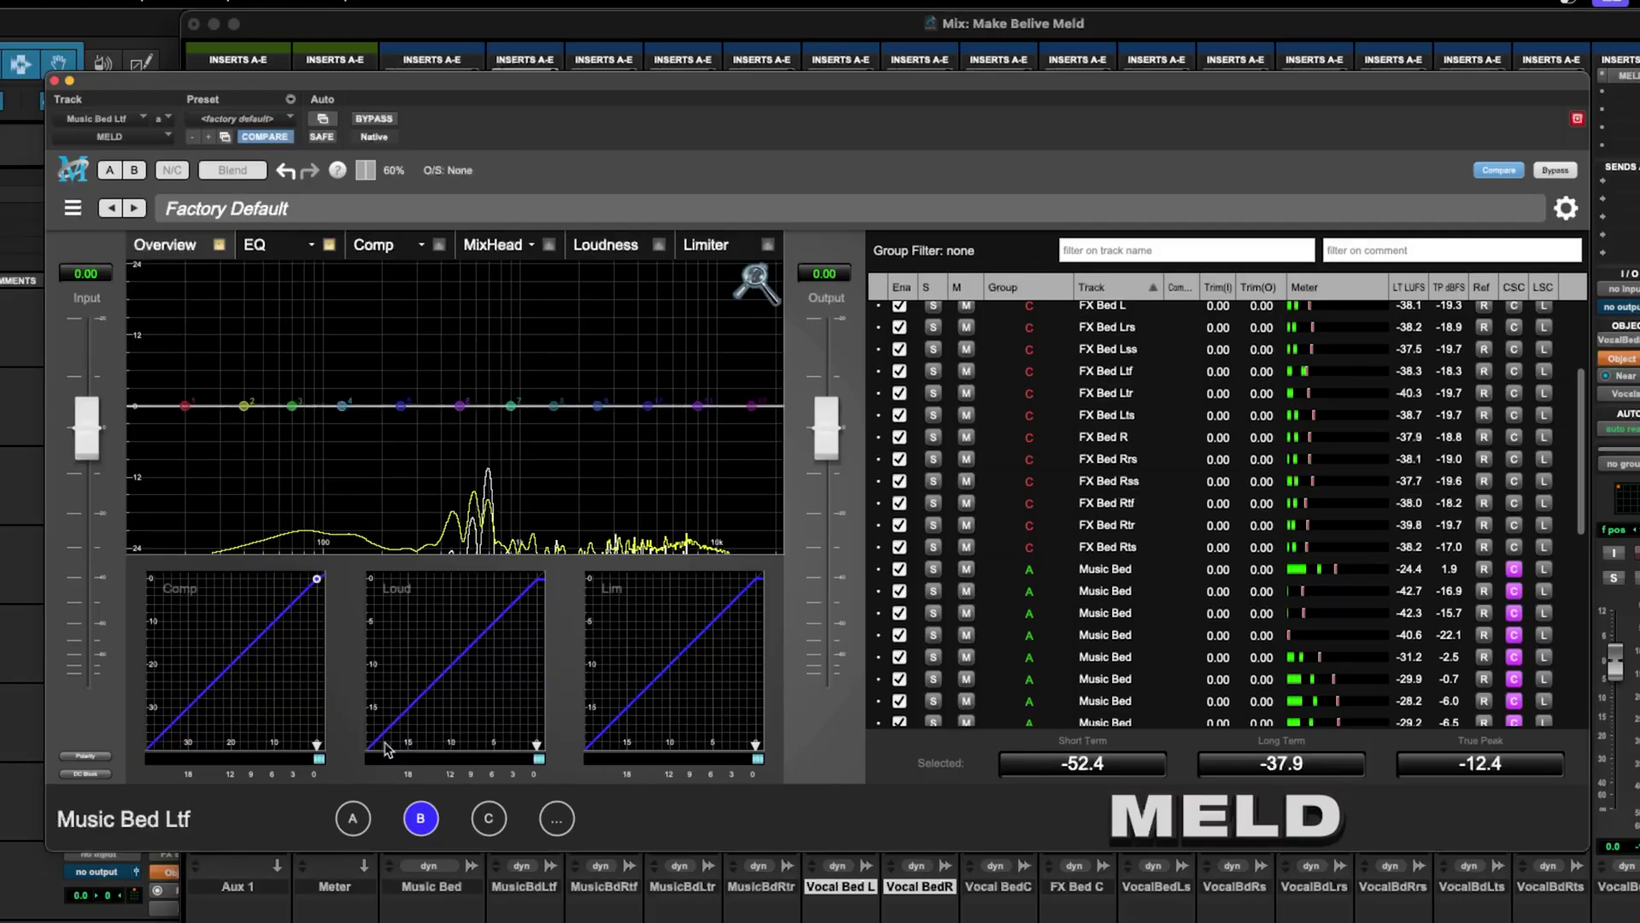
{"action": "left_click", "coordinate": [353, 818]}
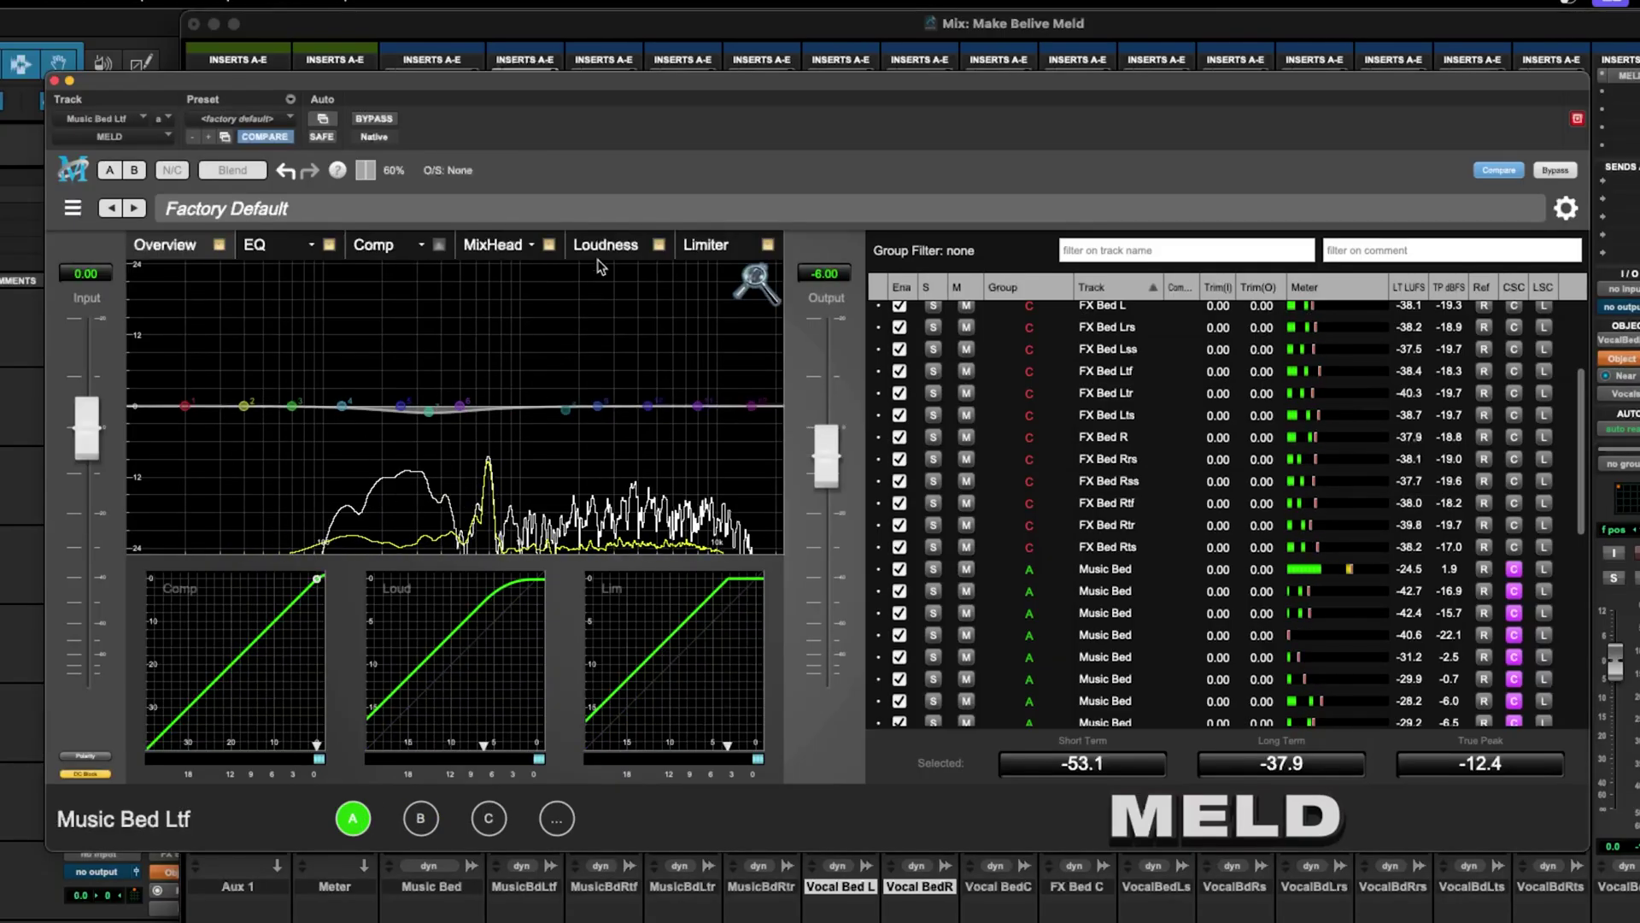
{"action": "left_click", "coordinate": [604, 246]}
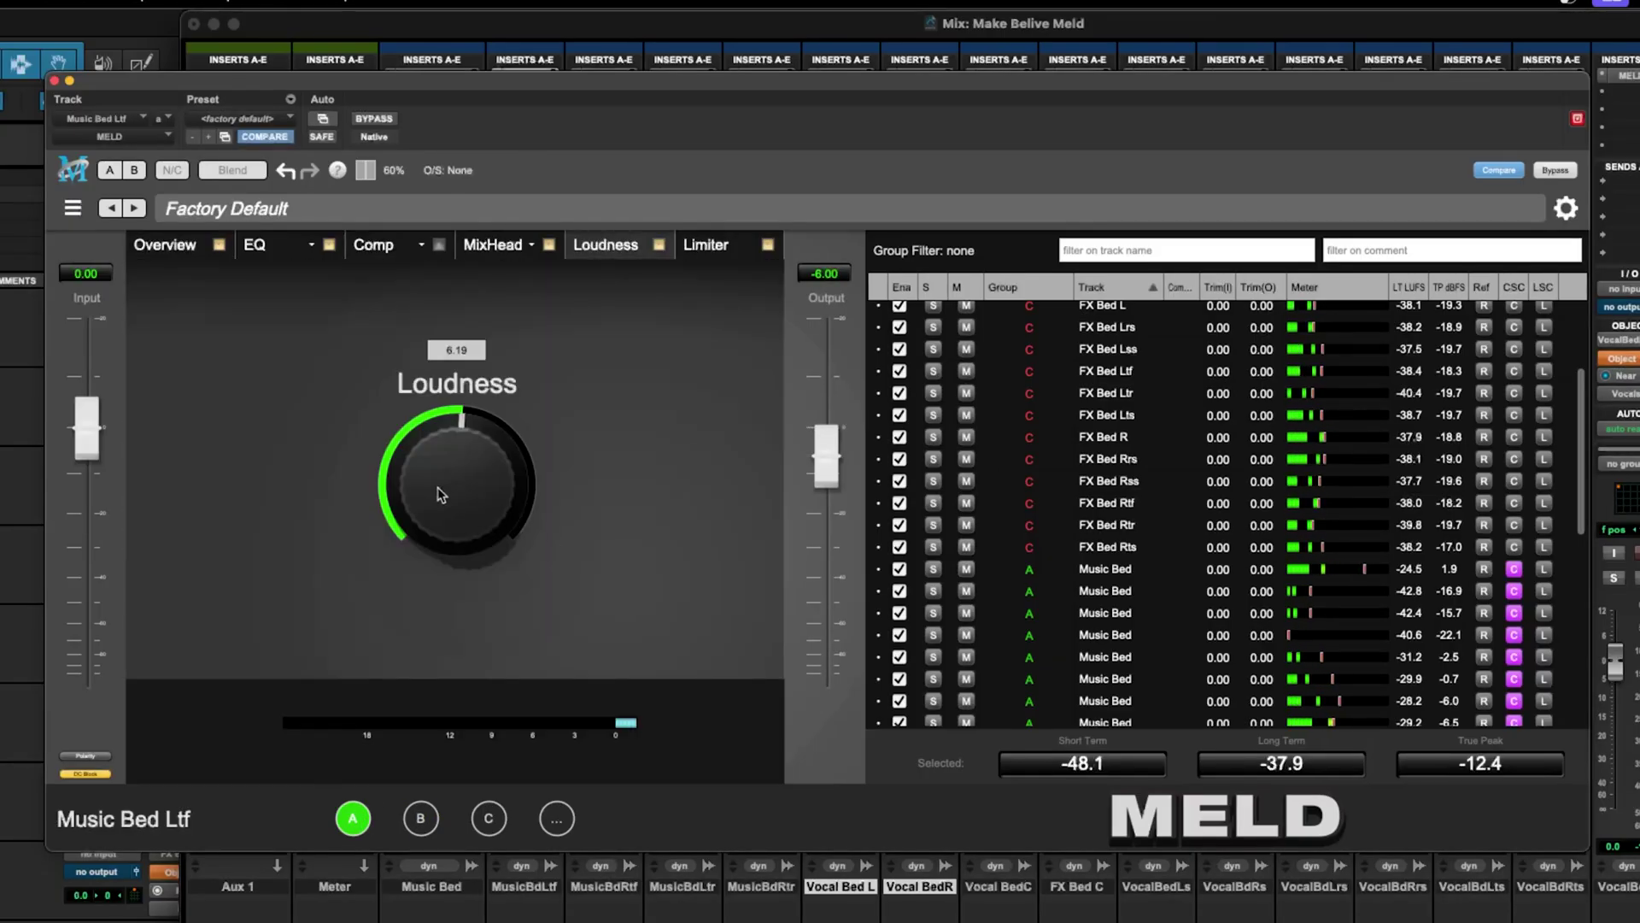
{"action": "left_click", "coordinate": [425, 820]}
{"action": "left_click_drag", "start_coordinate": [502, 483], "coordinate": [539, 372]}
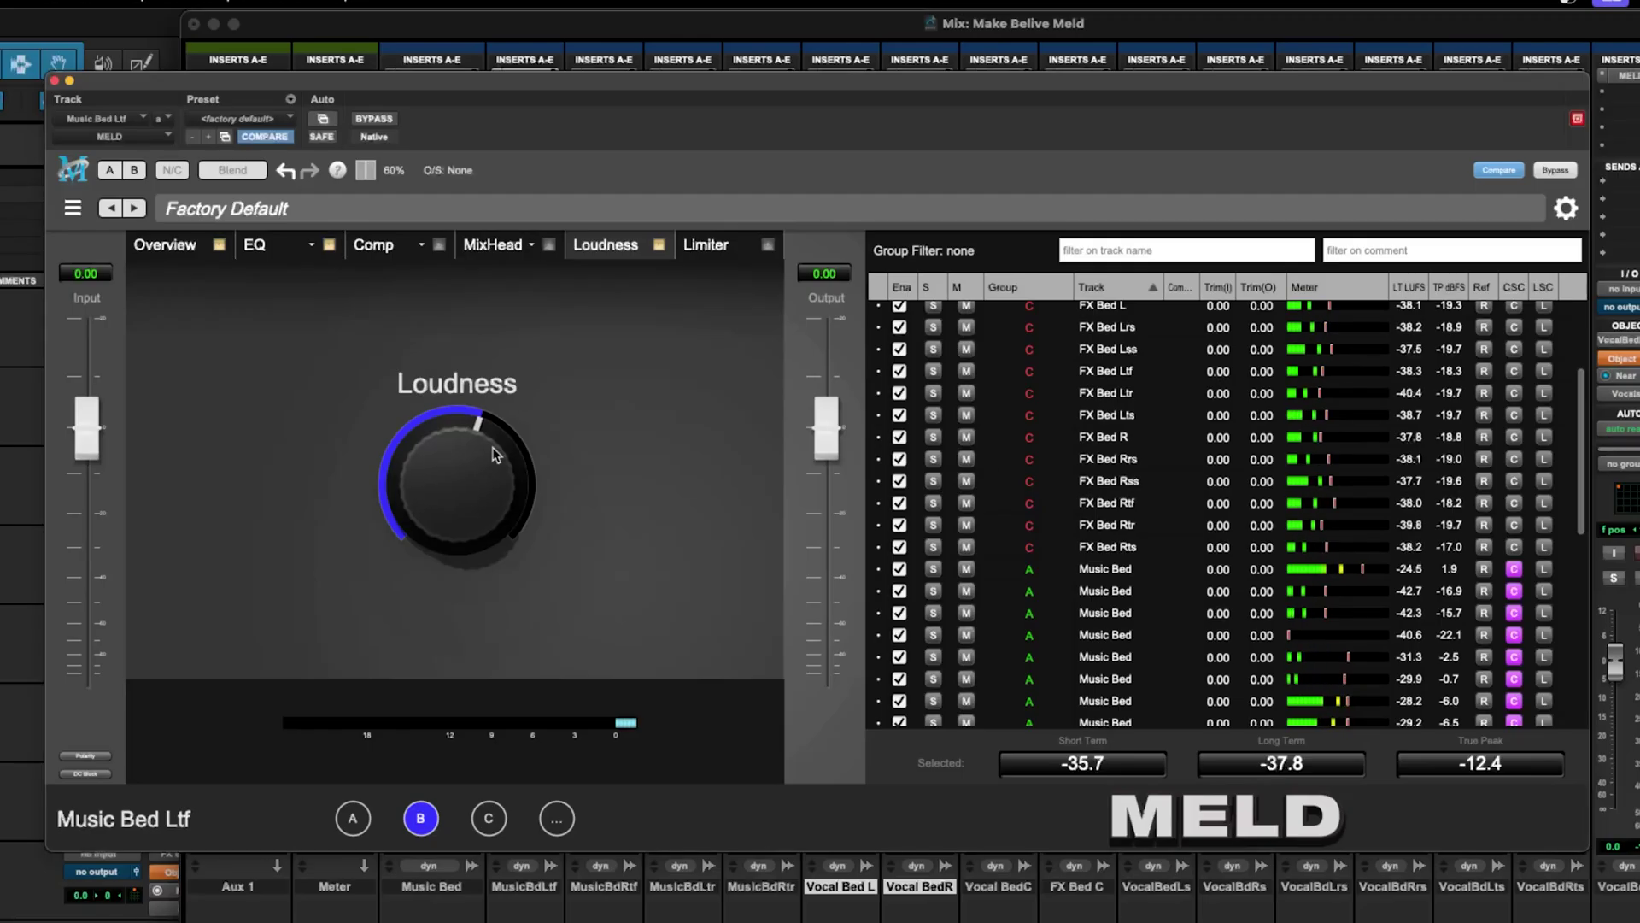
{"action": "scroll", "coordinate": [474, 457], "scroll_direction": "down", "scroll_amount": 1}
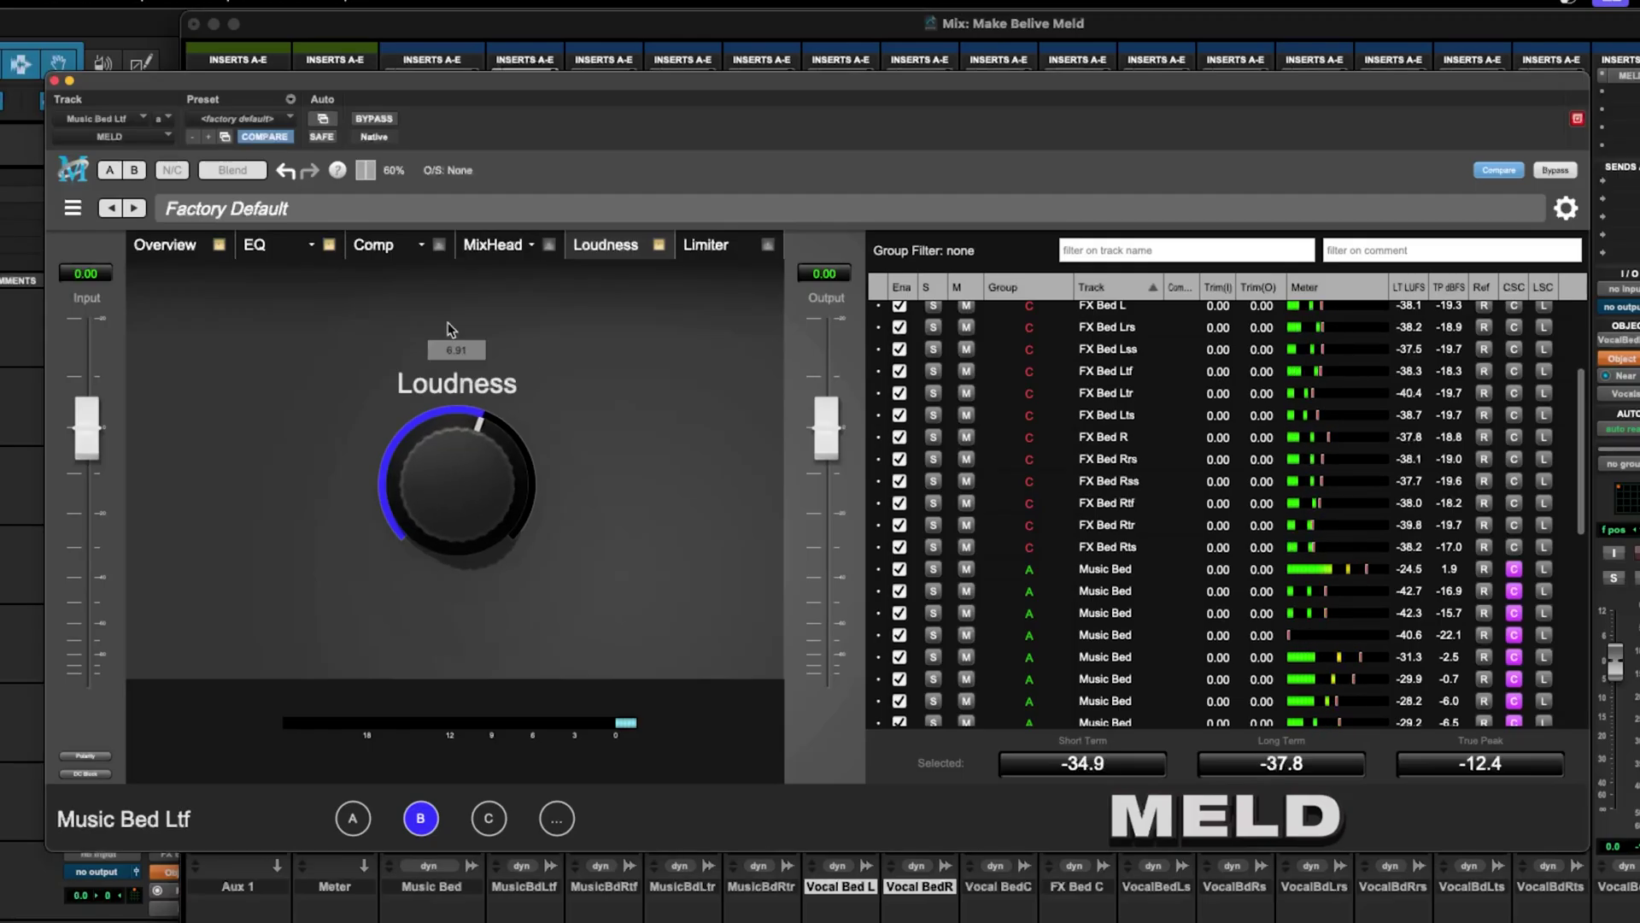
{"action": "left_click", "coordinate": [469, 494], "text": "alt"}
{"action": "scroll", "coordinate": [466, 348], "scroll_direction": "up", "scroll_amount": 20}
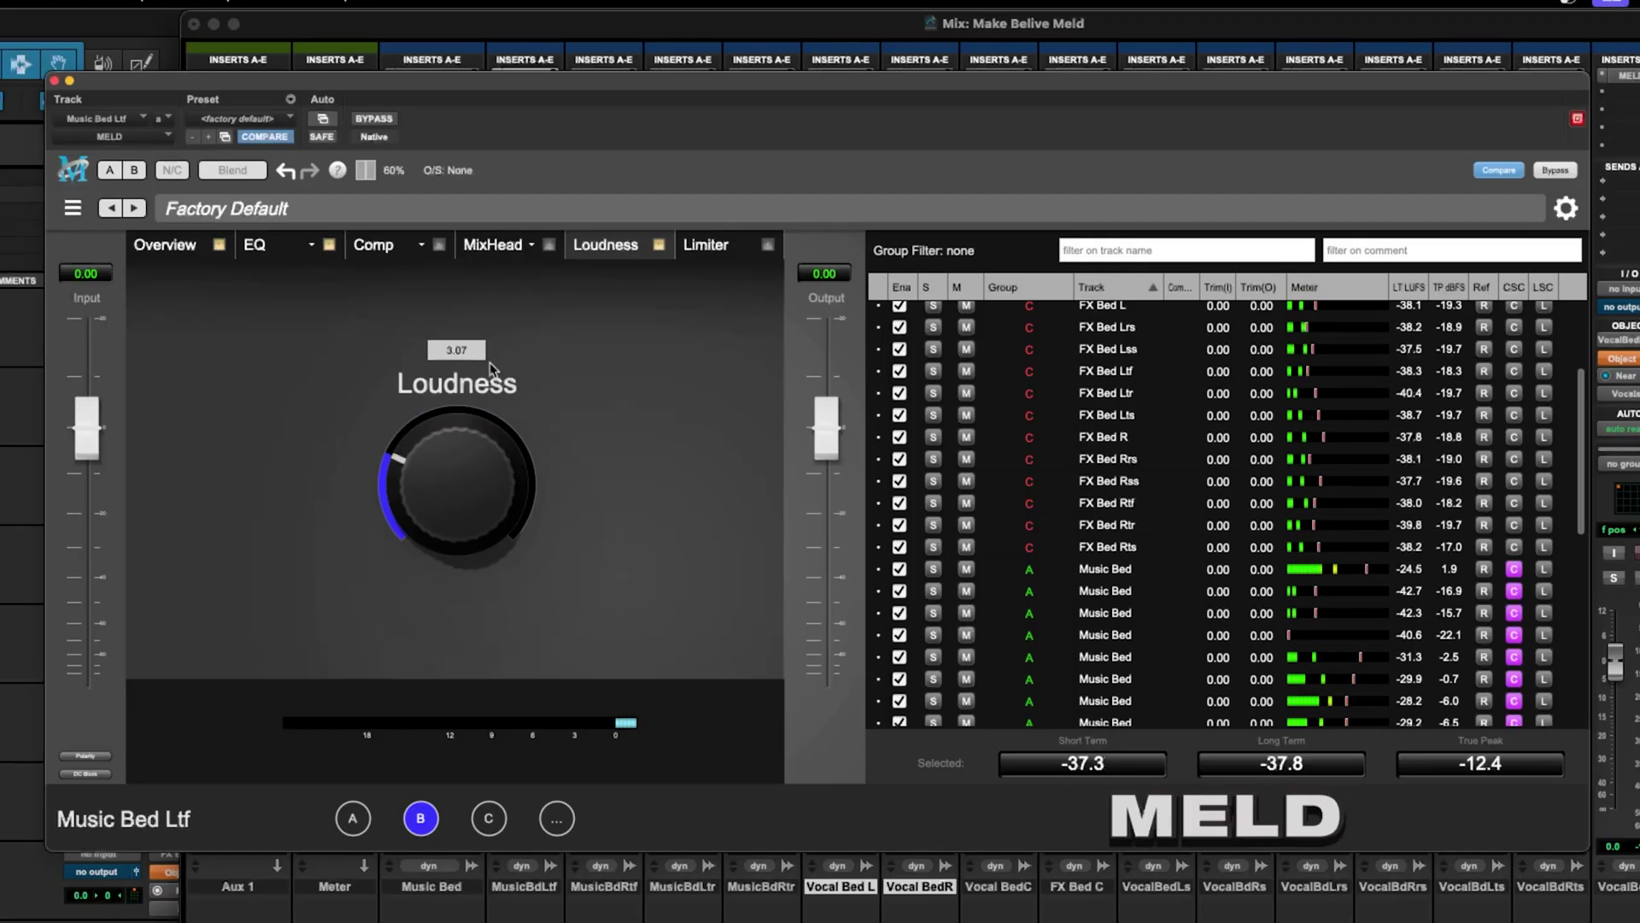
{"action": "scroll", "coordinate": [491, 340], "scroll_direction": "down", "scroll_amount": 3}
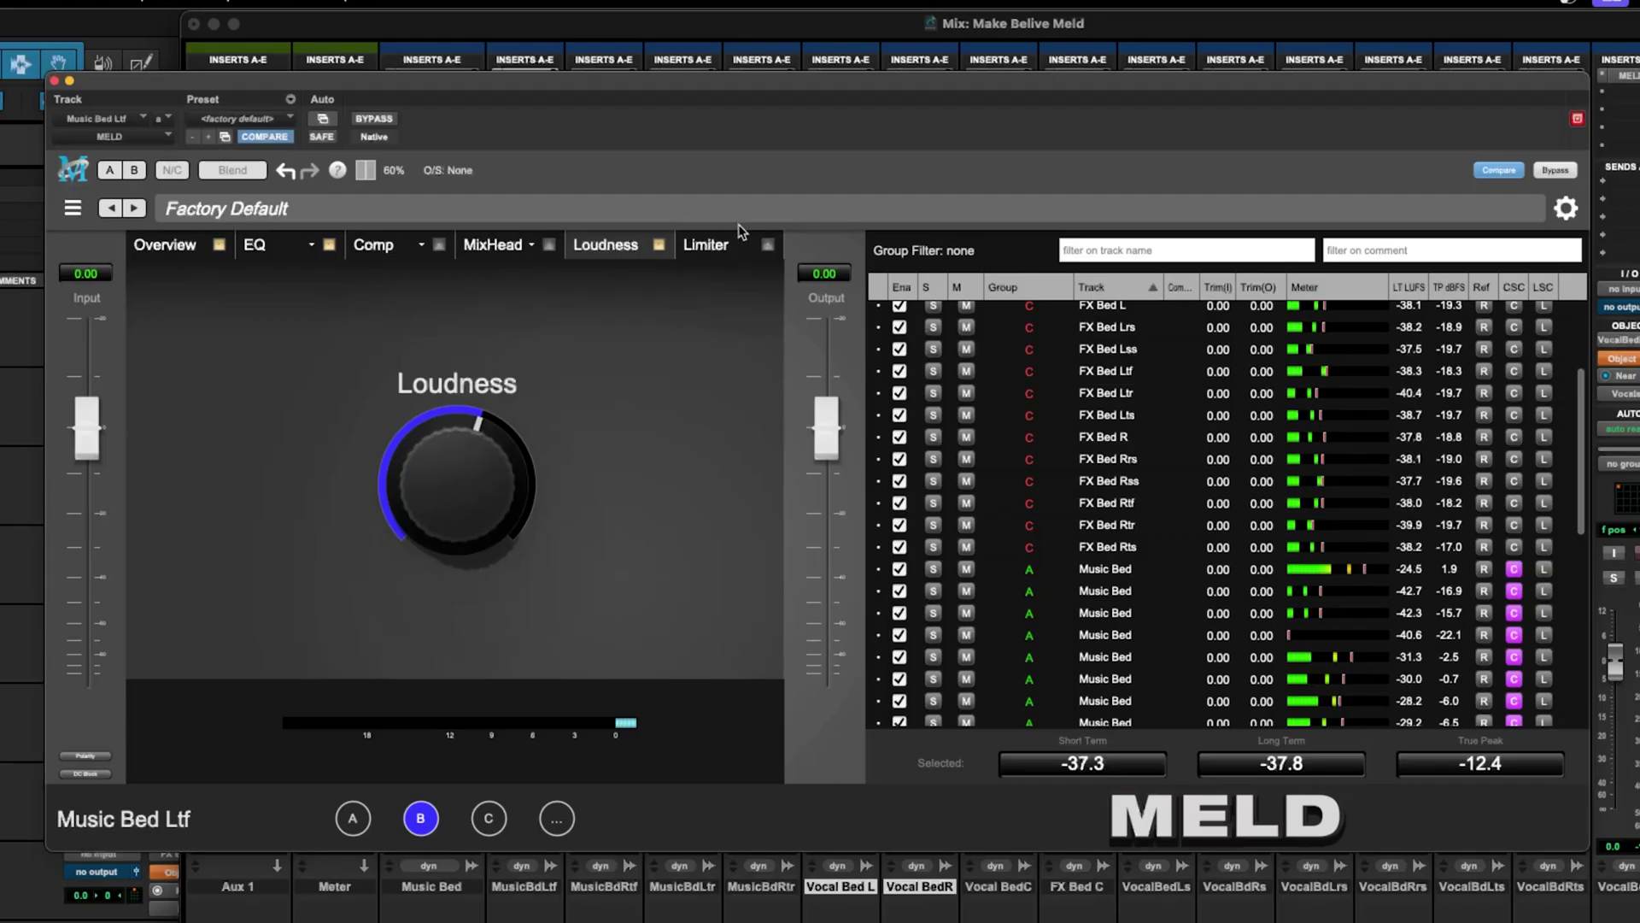
Step: Compare against group A, then lower group B's limiter threshold to about -3.8
{"action": "left_click", "coordinate": [352, 818]}
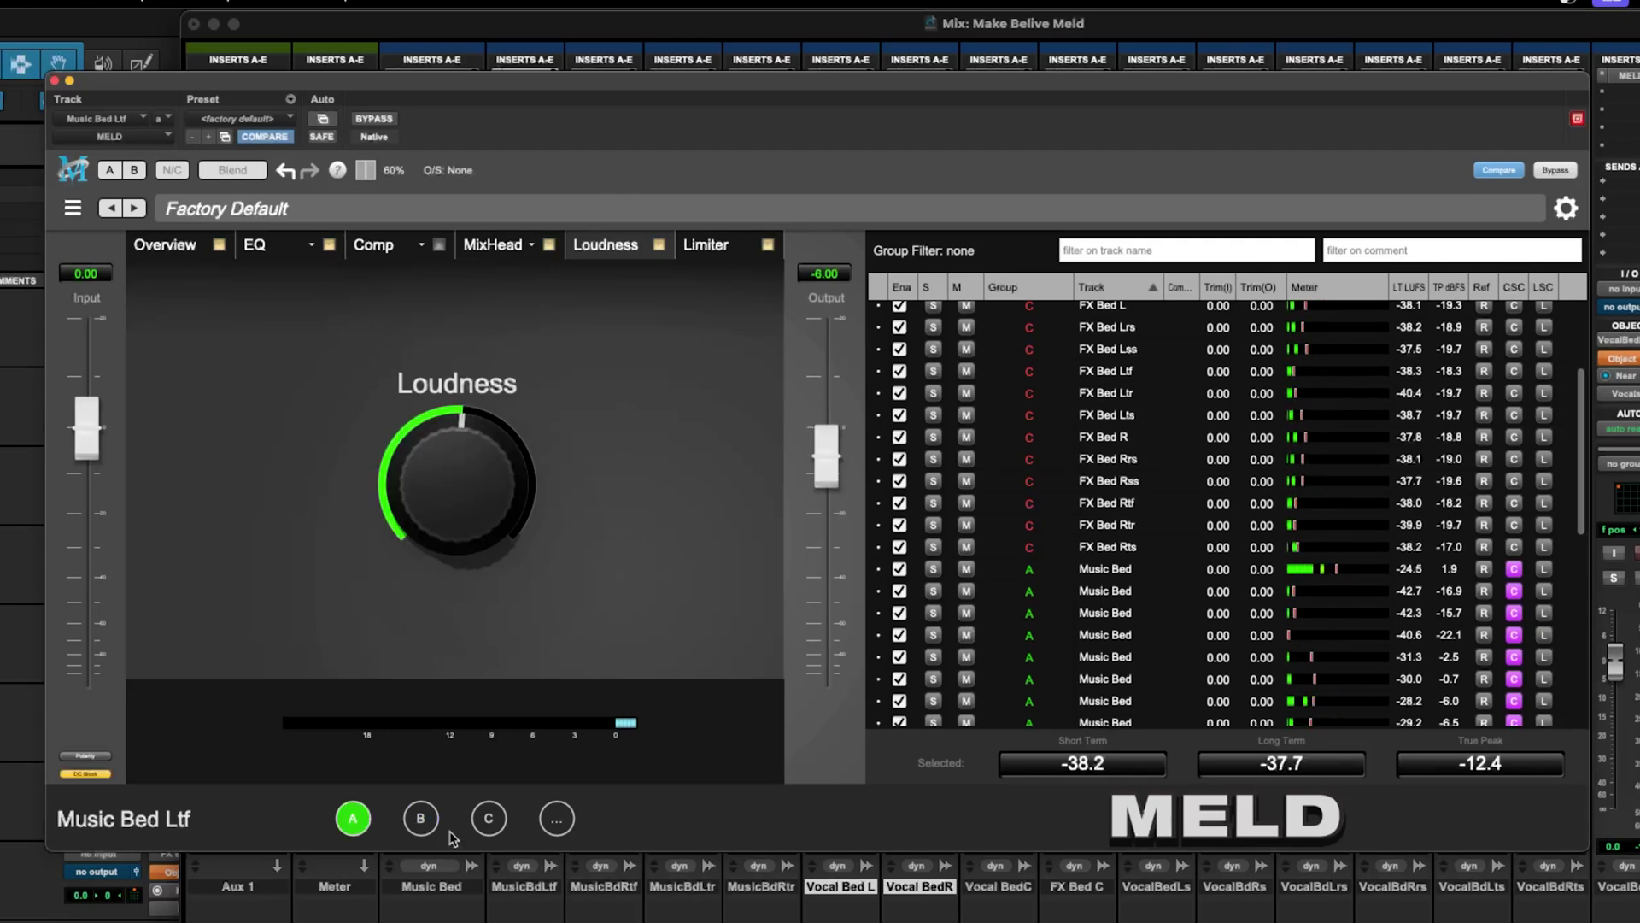
{"action": "left_click", "coordinate": [420, 818]}
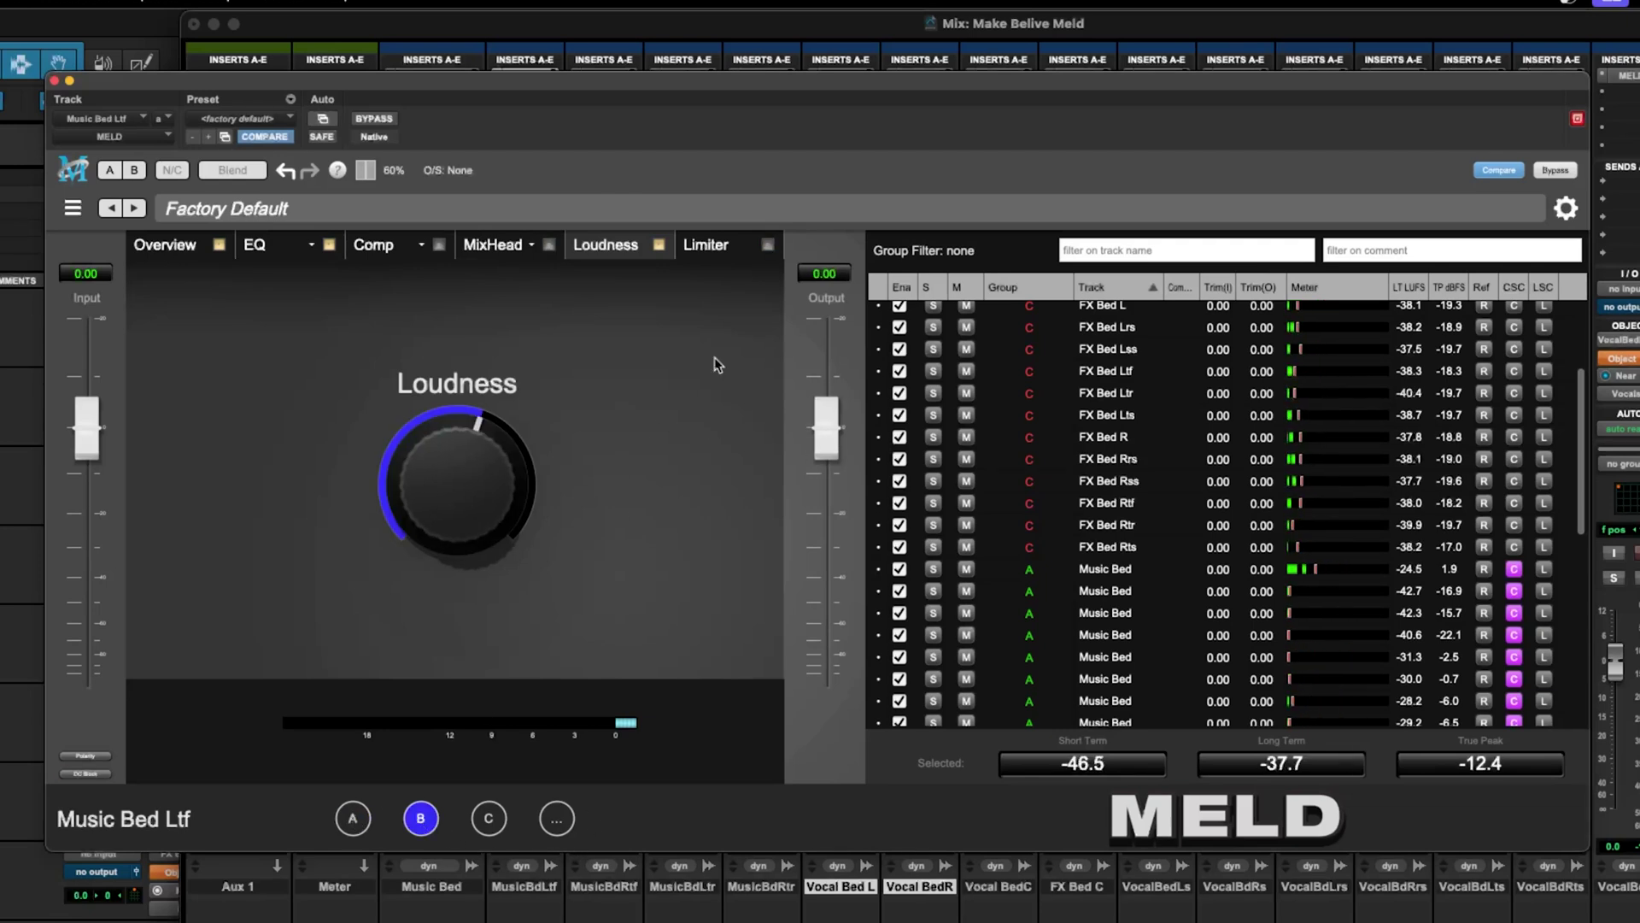
{"action": "left_click", "coordinate": [727, 247]}
{"action": "left_click_drag", "start_coordinate": [447, 476], "coordinate": [425, 557]}
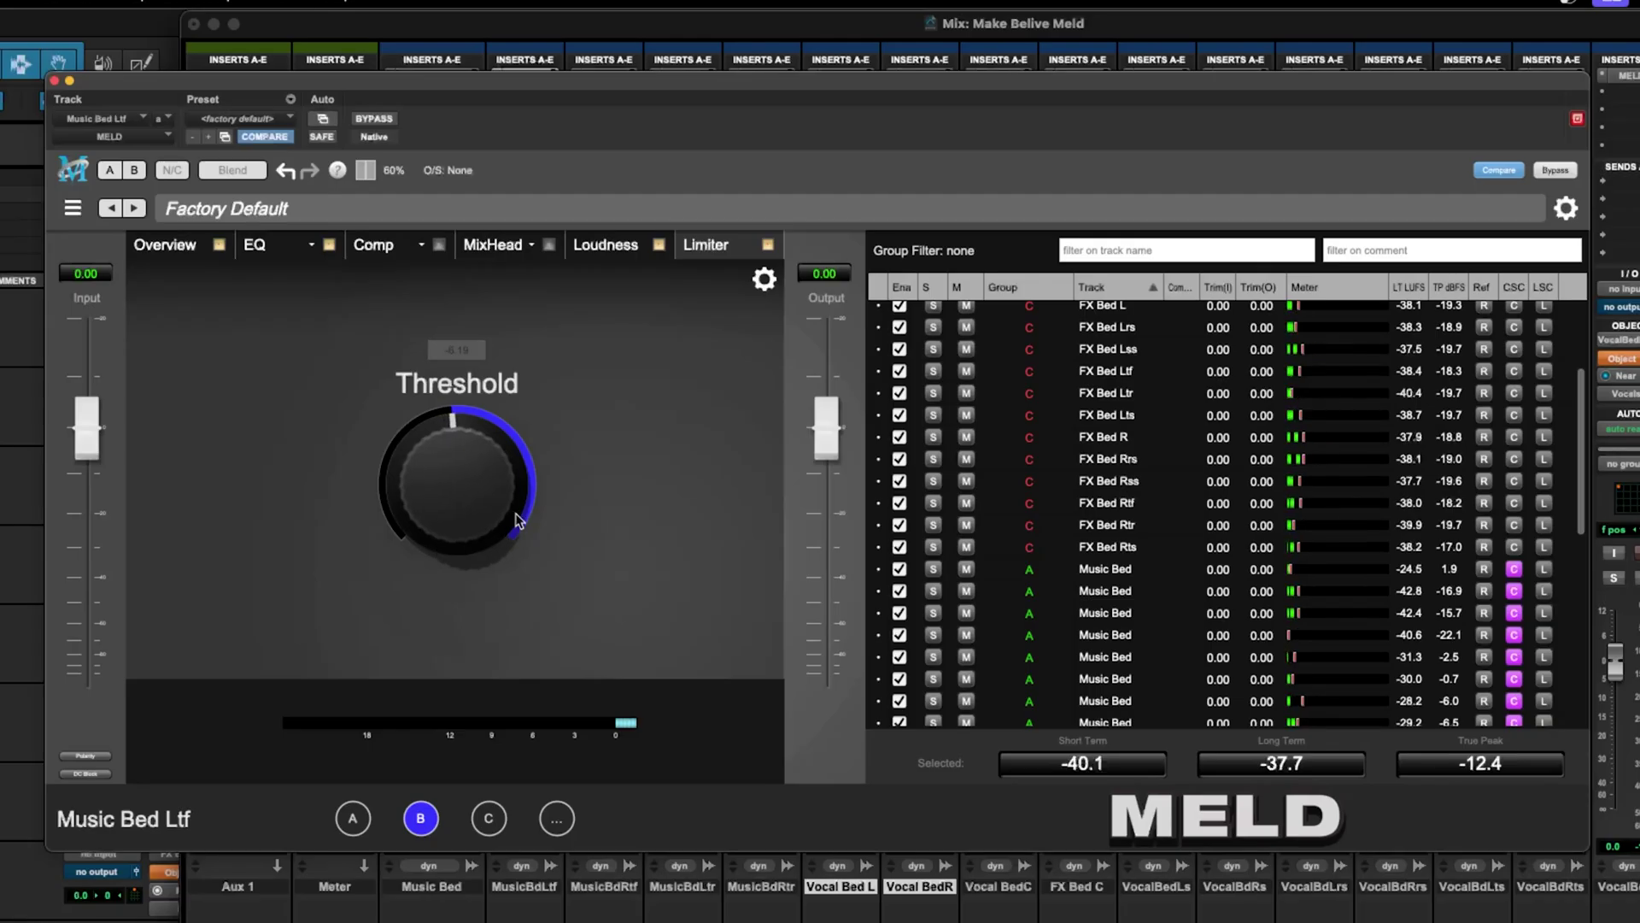
Step: Set the output of both group B and group C to -6 dB
{"action": "left_click", "coordinate": [817, 272]}
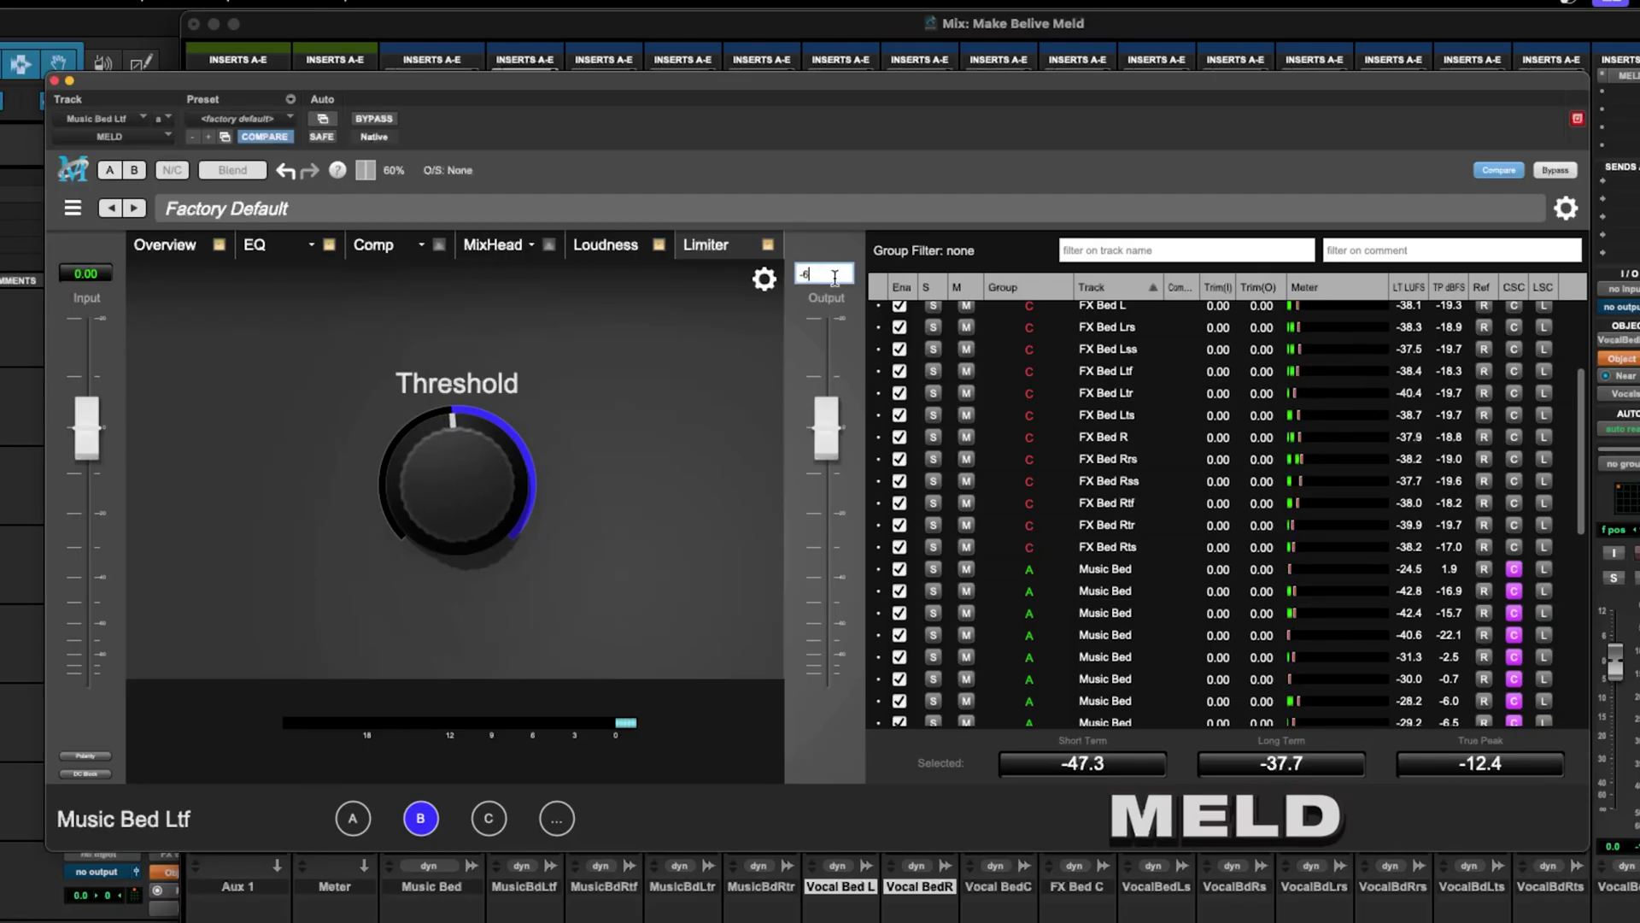
{"action": "type", "text": "-6"}
{"action": "key", "text": "Return"}
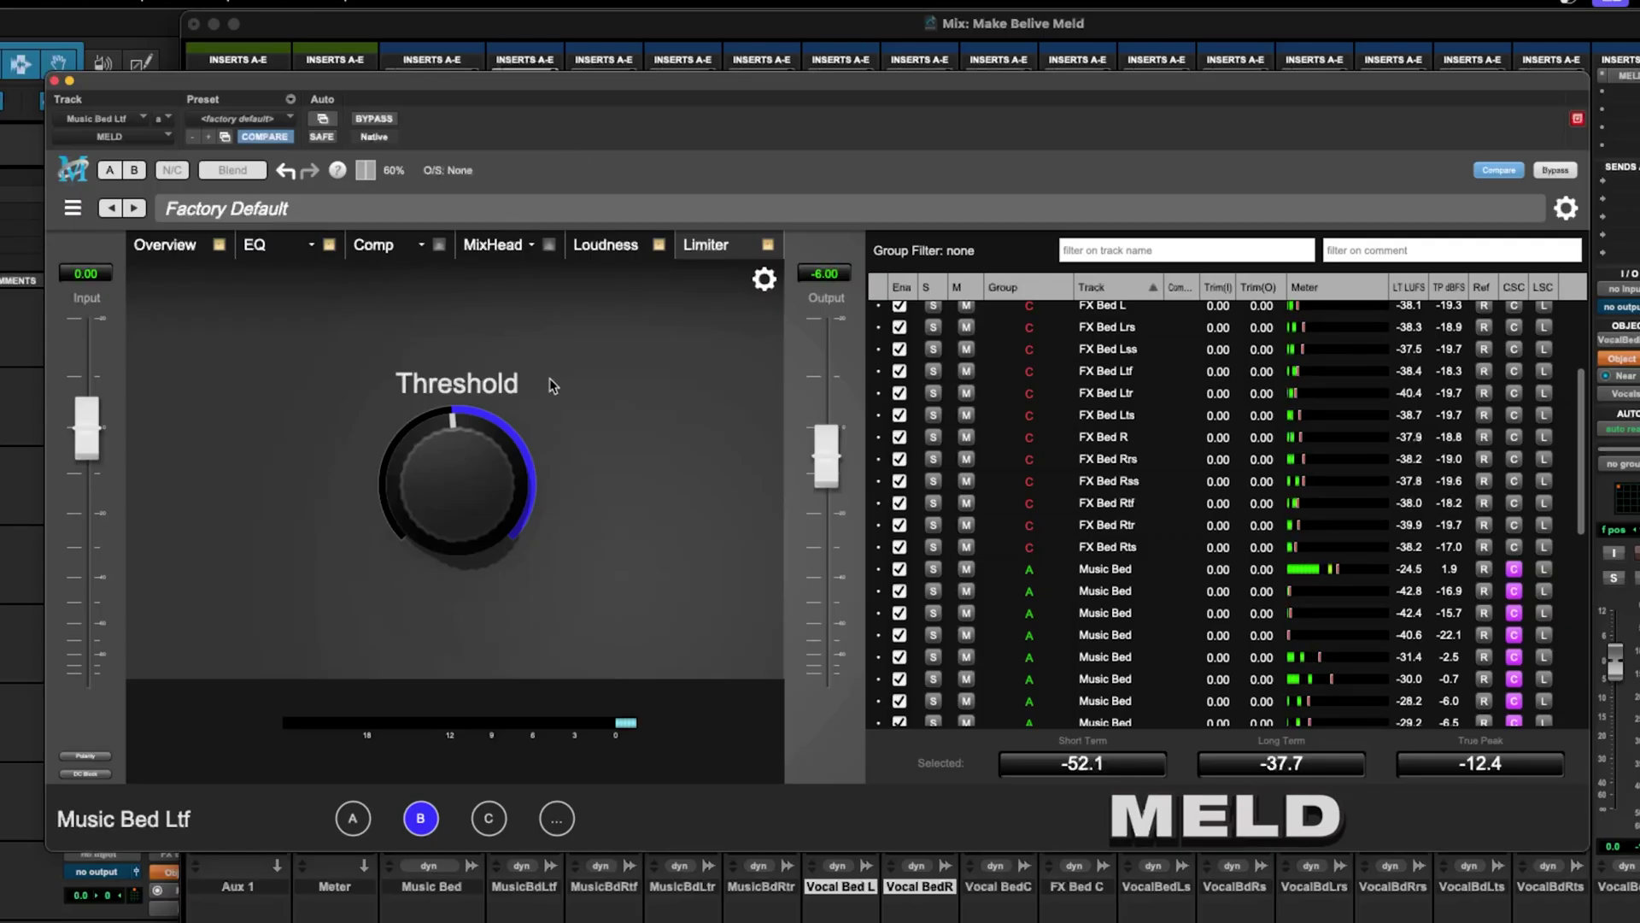
{"action": "left_click", "coordinate": [492, 822]}
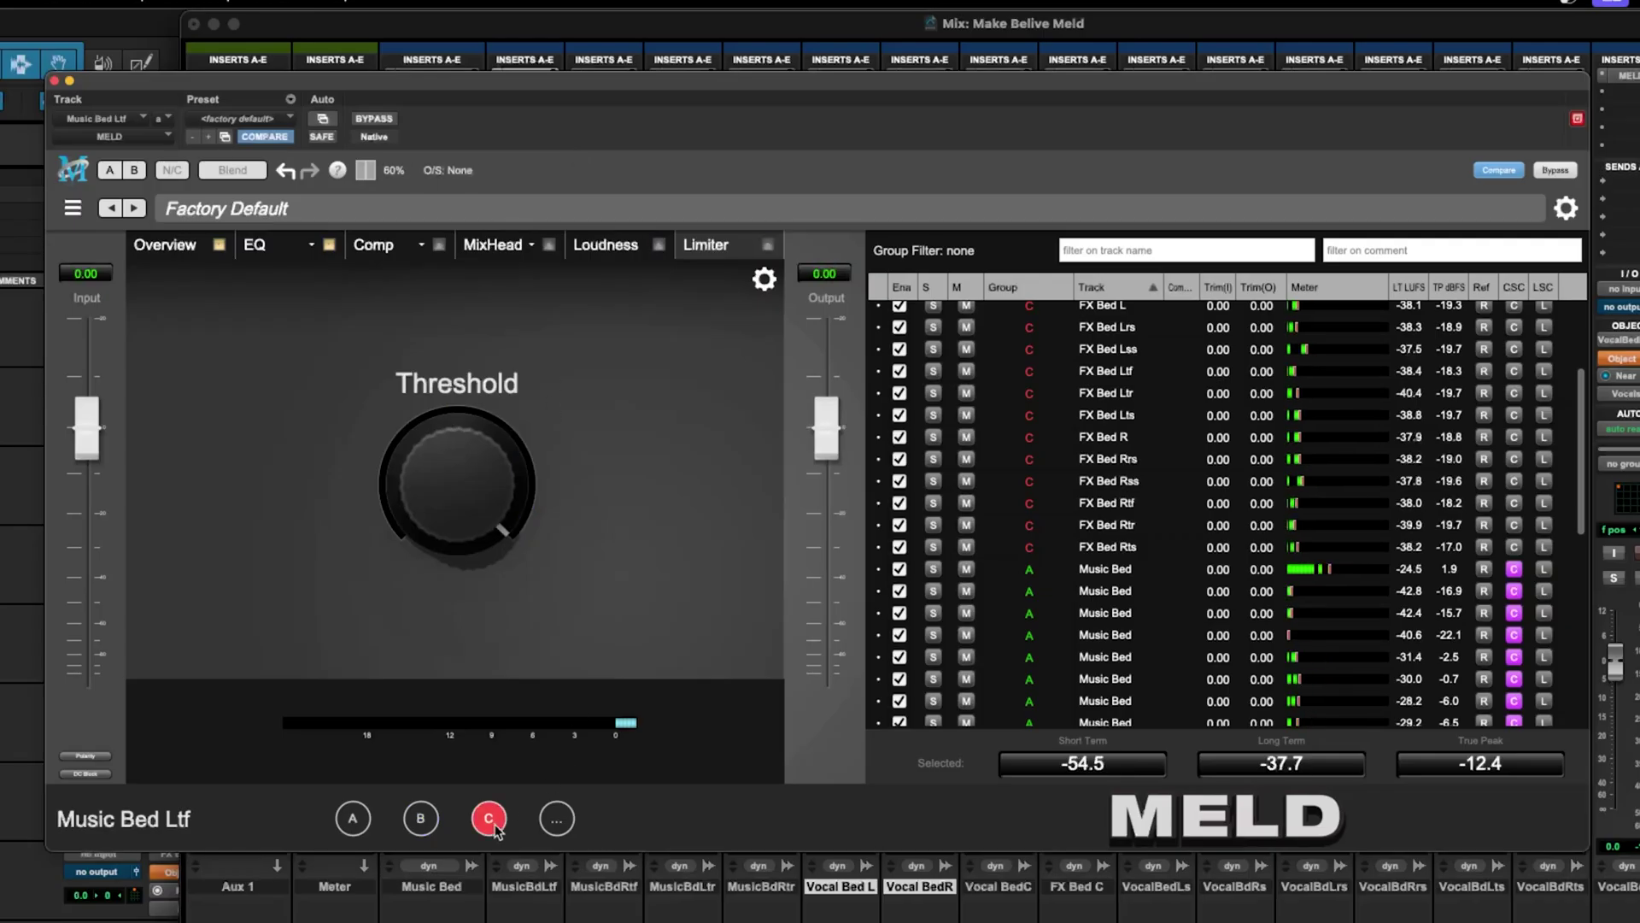
{"action": "left_click", "coordinate": [828, 273]}
{"action": "type", "text": "-6"}
{"action": "key", "text": "Return"}
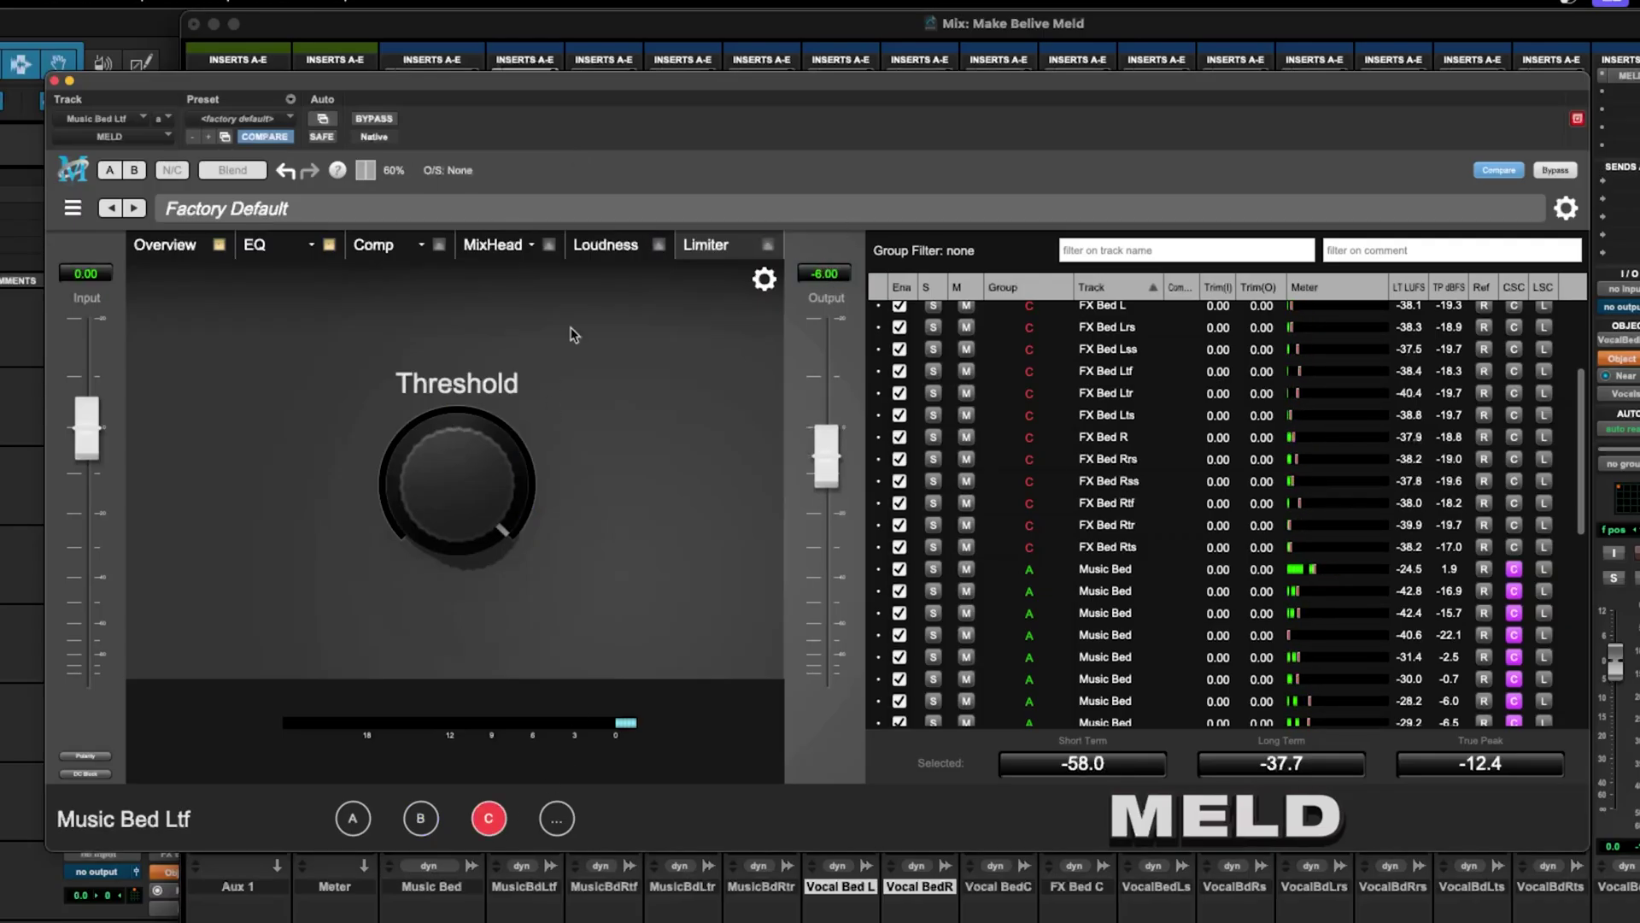
Step: Lower group C's limiter threshold to about -2.74, checking it against group B
{"action": "mouse_move", "coordinate": [468, 463]}
{"action": "left_mouse_down"}
{"action": "mouse_move", "coordinate": [443, 593]}
{"action": "mouse_move", "coordinate": [439, 560]}
{"action": "left_mouse_up"}
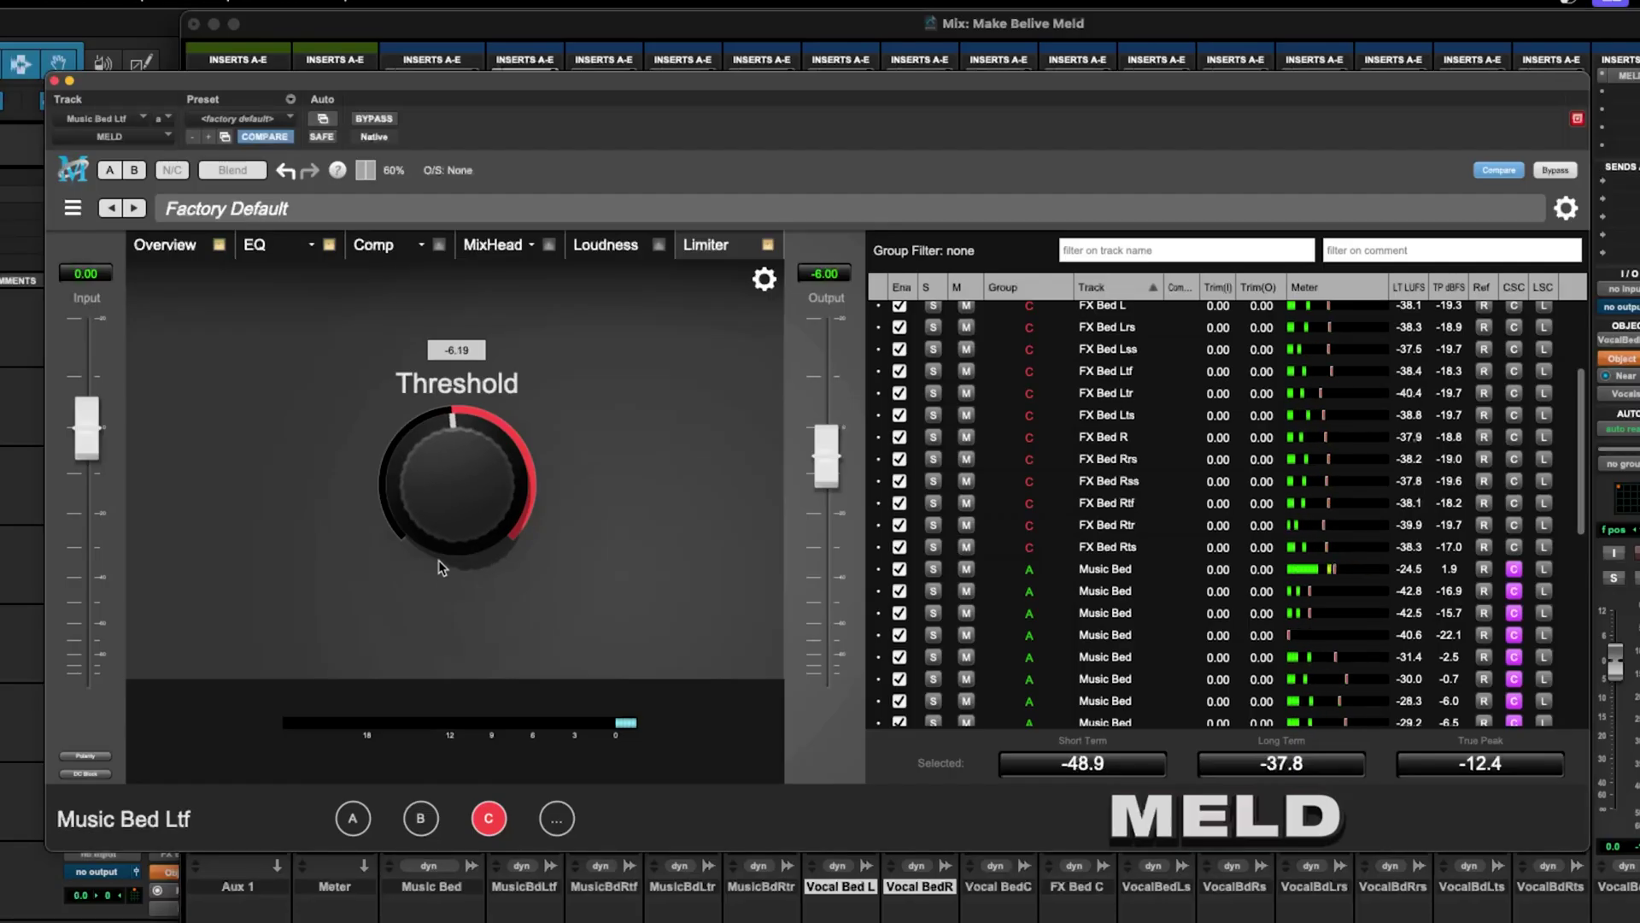
{"action": "left_click", "coordinate": [414, 822]}
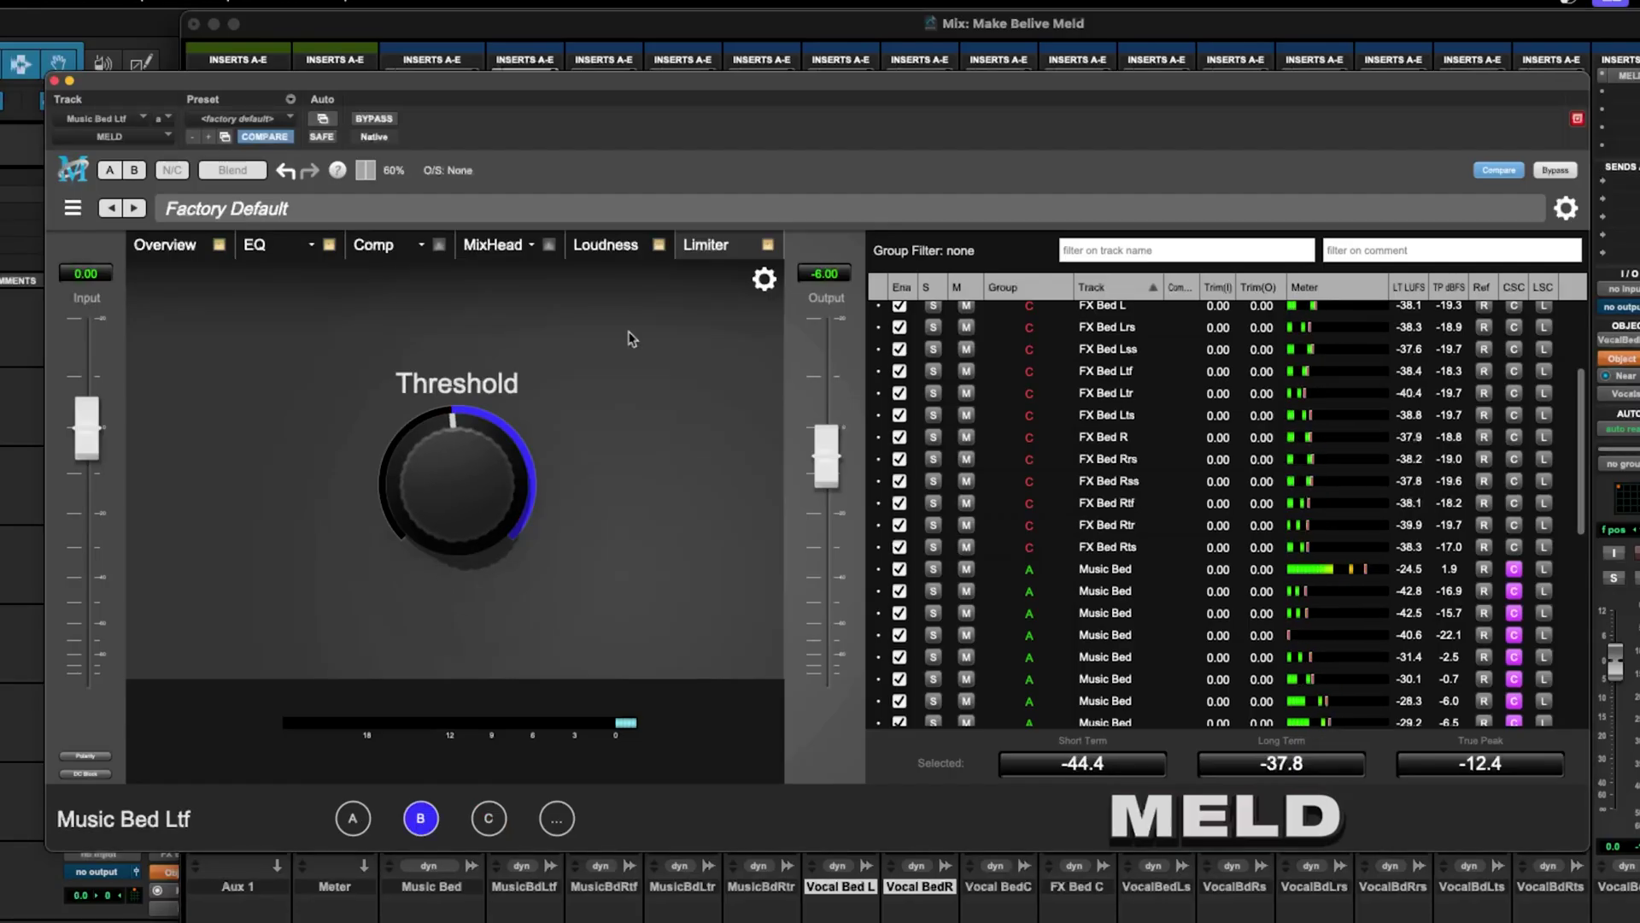
{"action": "left_click", "coordinate": [612, 248]}
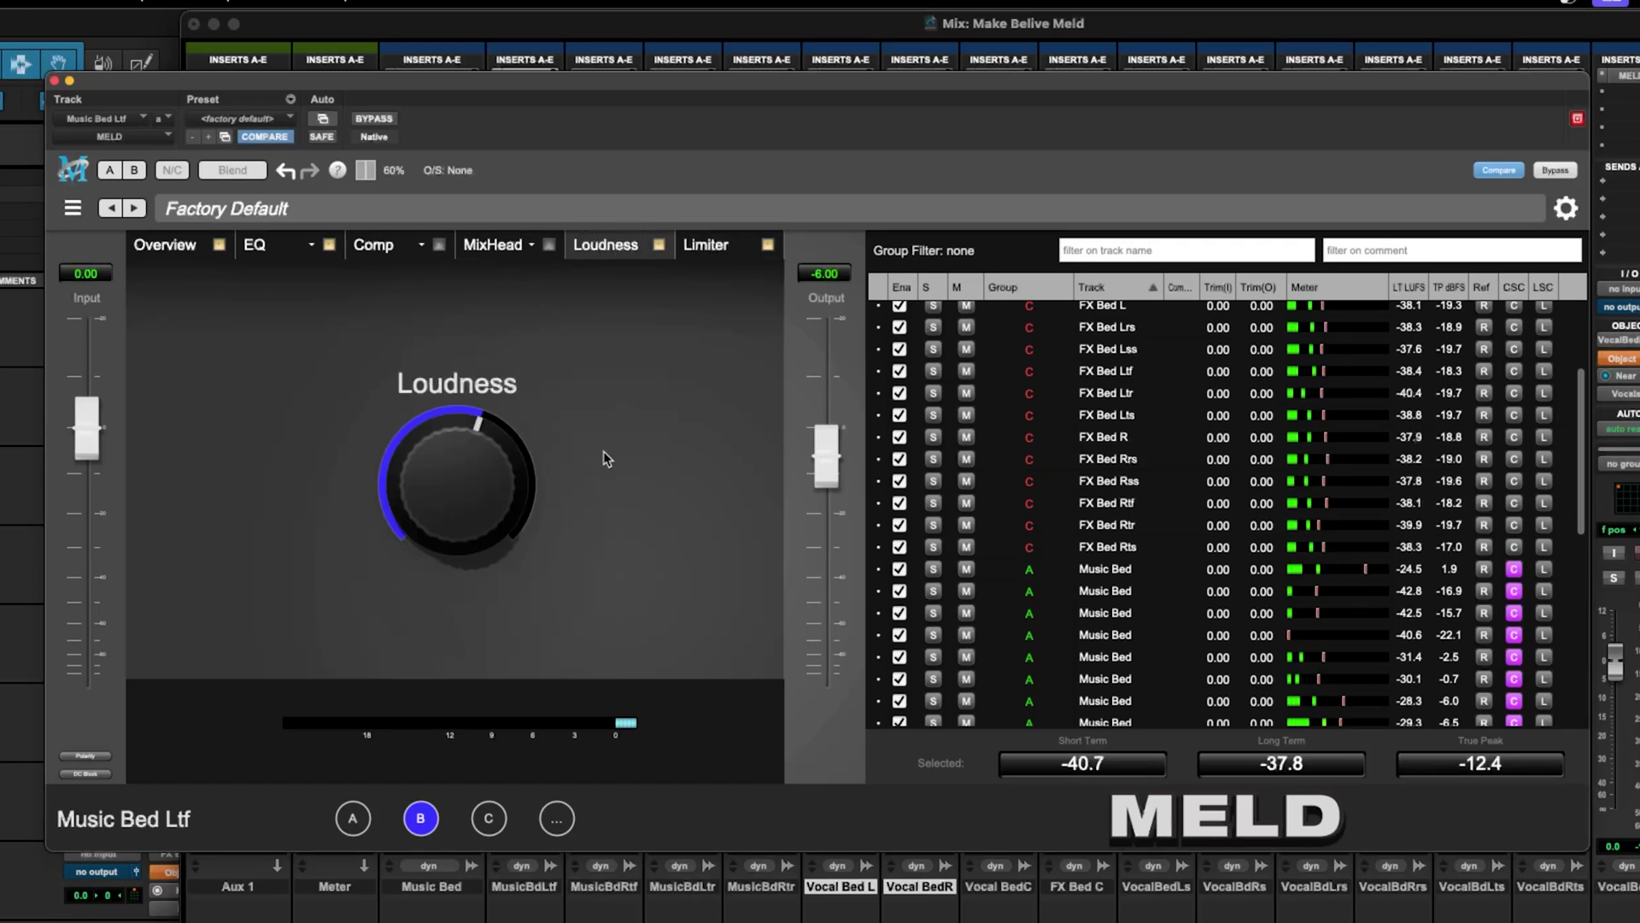
{"action": "left_click", "coordinate": [693, 254]}
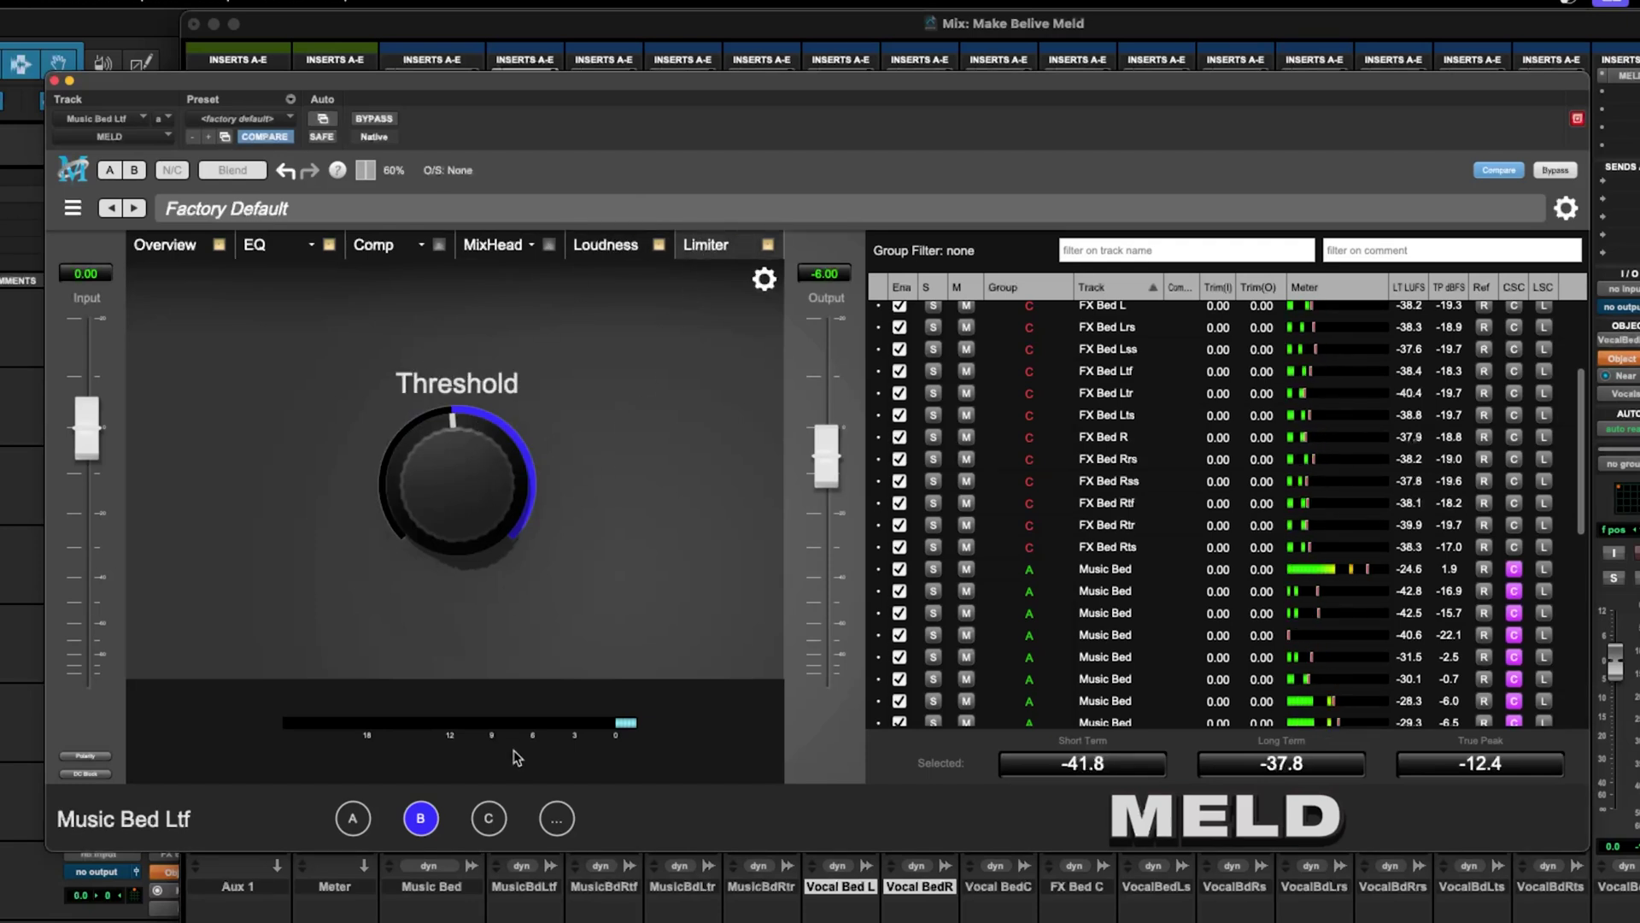
{"action": "left_click", "coordinate": [490, 822]}
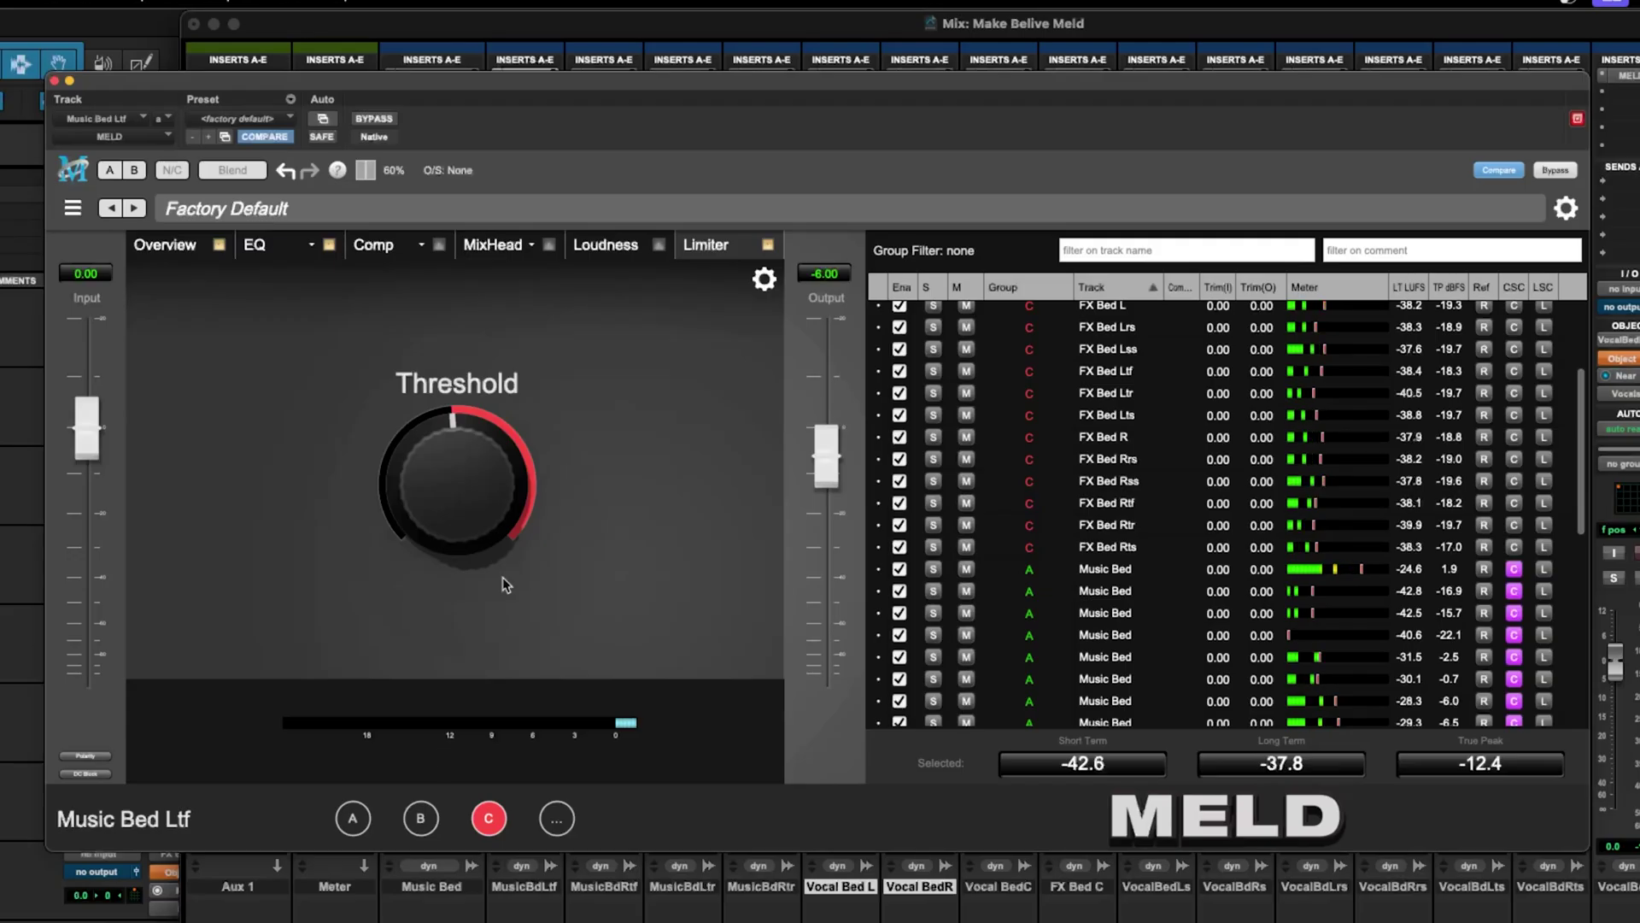
Step: Raise group C's Loudness to about 6.6, comparing it with group B
{"action": "left_click", "coordinate": [617, 245]}
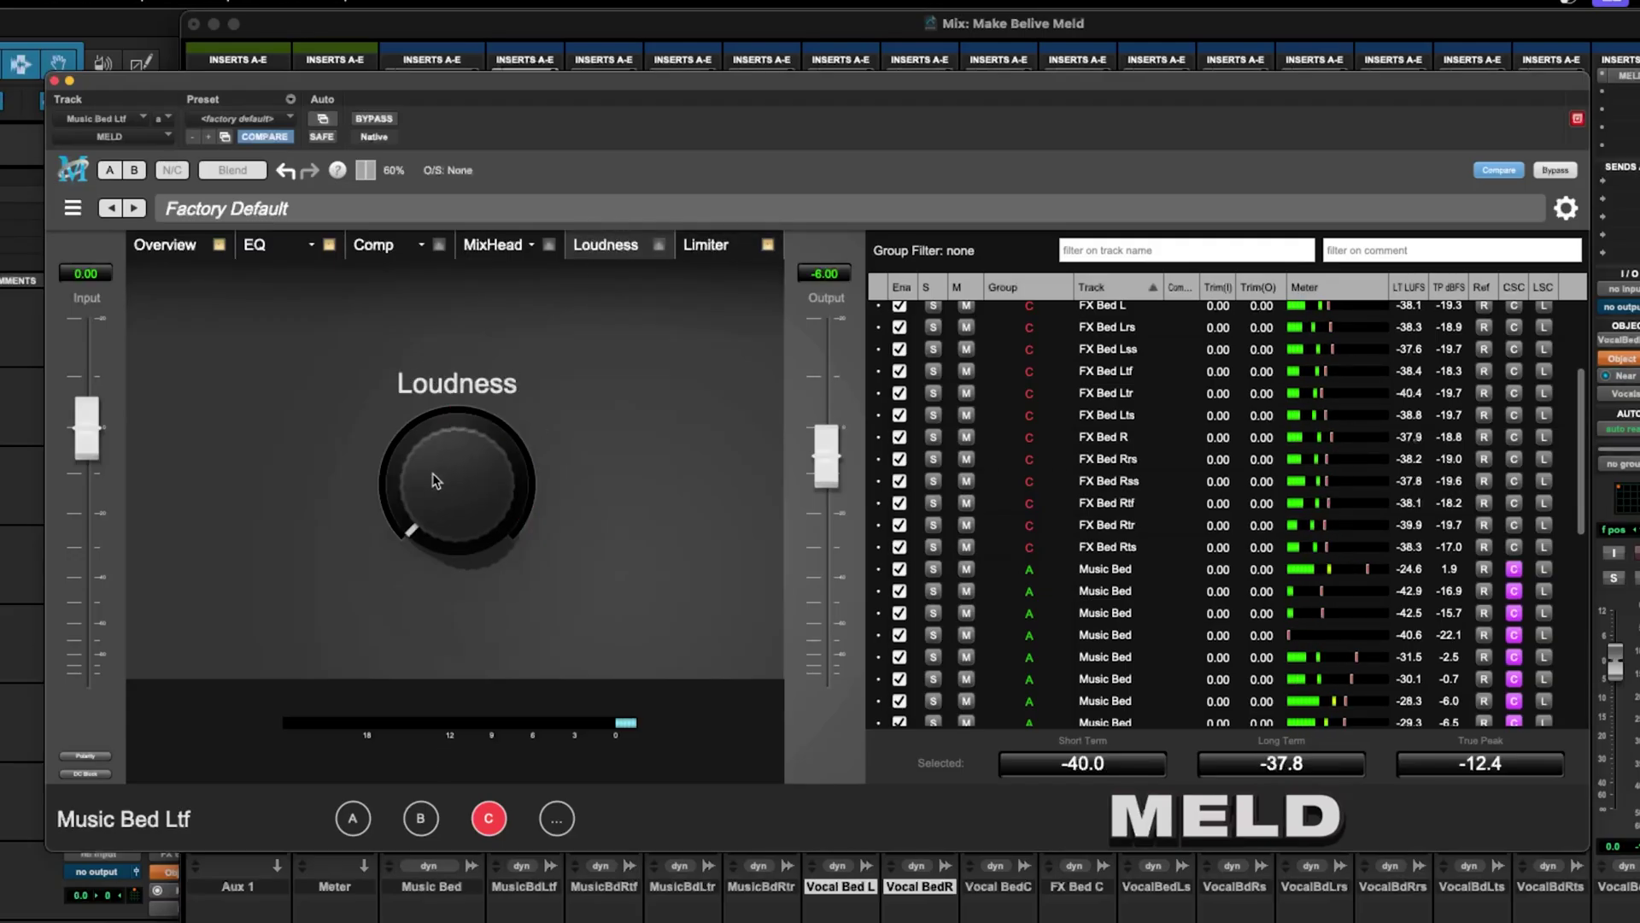
{"action": "left_click_drag", "start_coordinate": [428, 479], "coordinate": [478, 437]}
{"action": "left_click", "coordinate": [420, 818]}
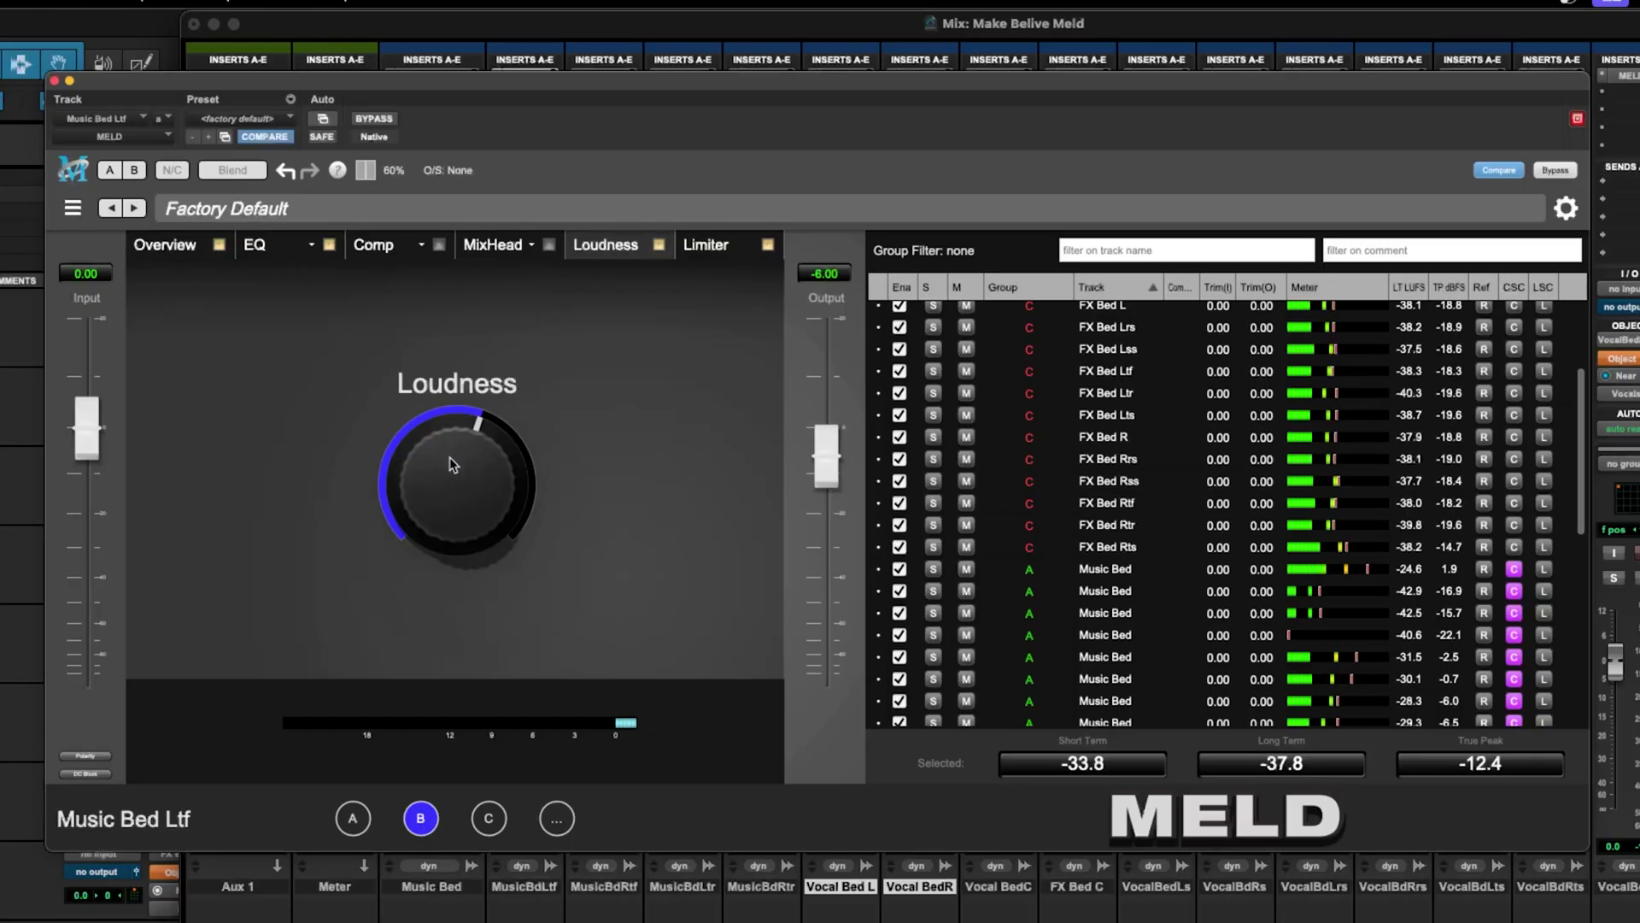
{"action": "left_click", "coordinate": [489, 822]}
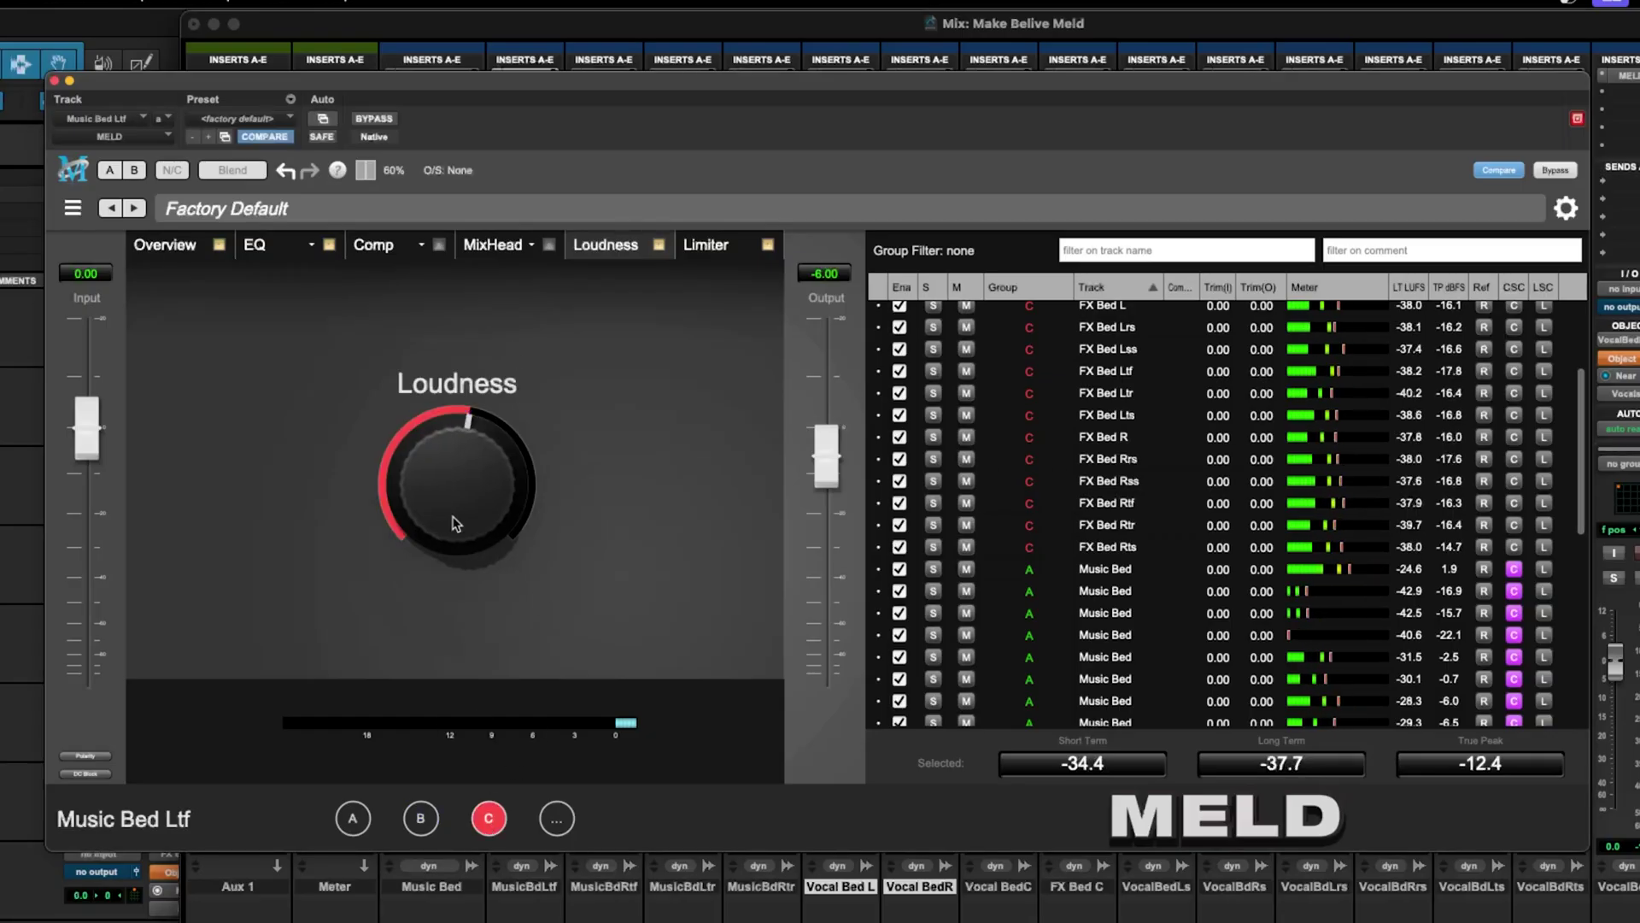
{"action": "left_click_drag", "start_coordinate": [456, 520], "coordinate": [456, 518]}
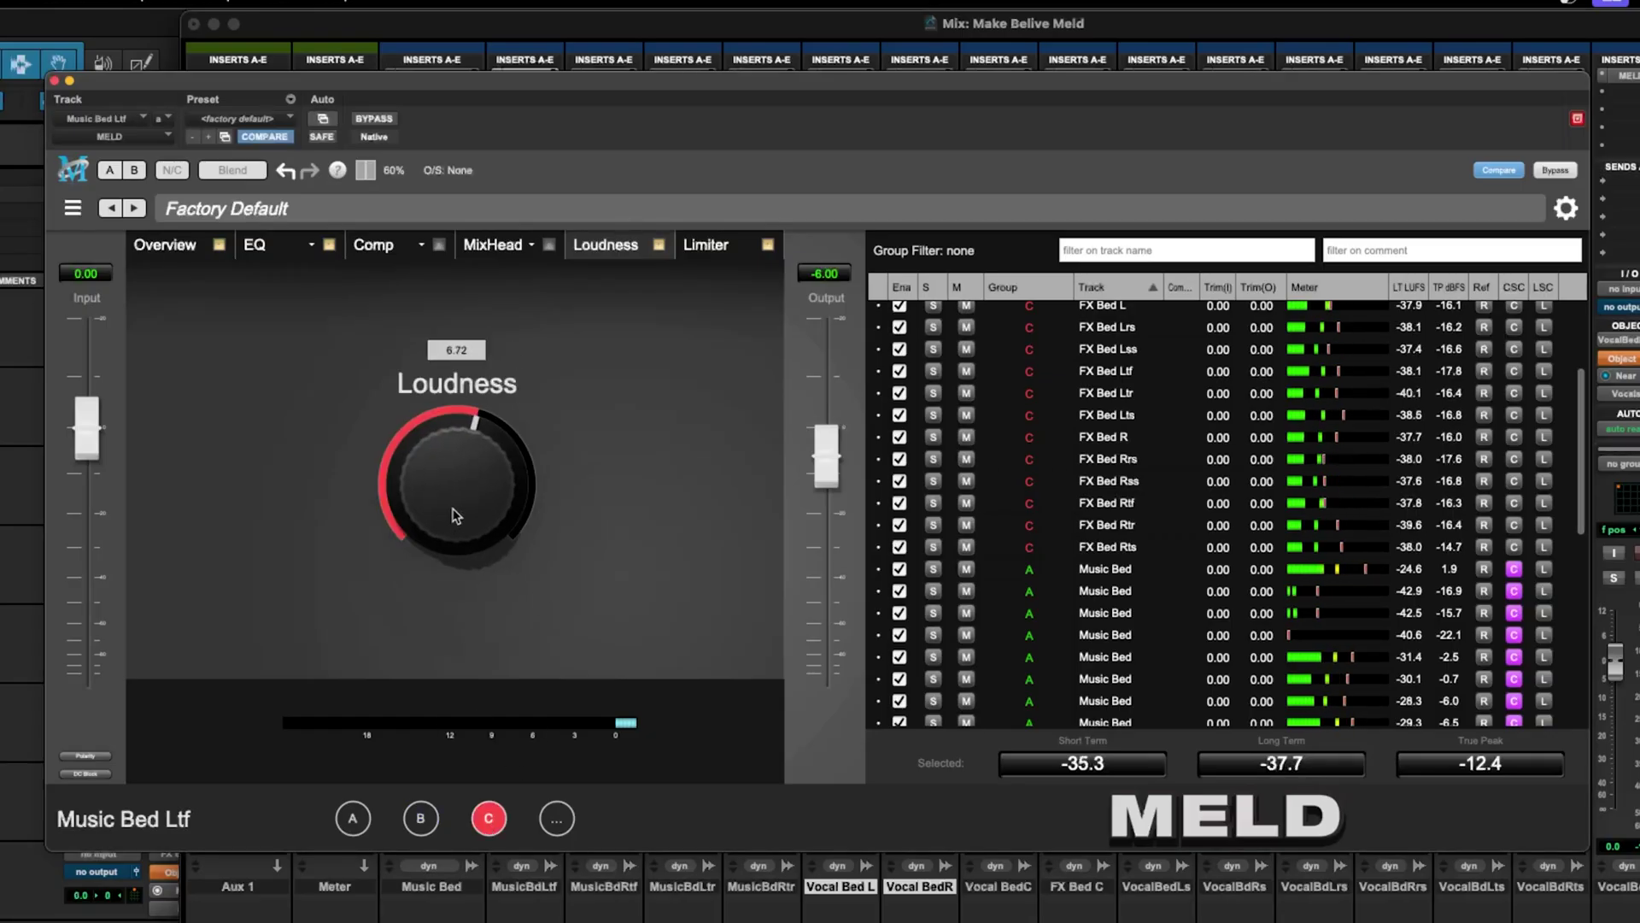